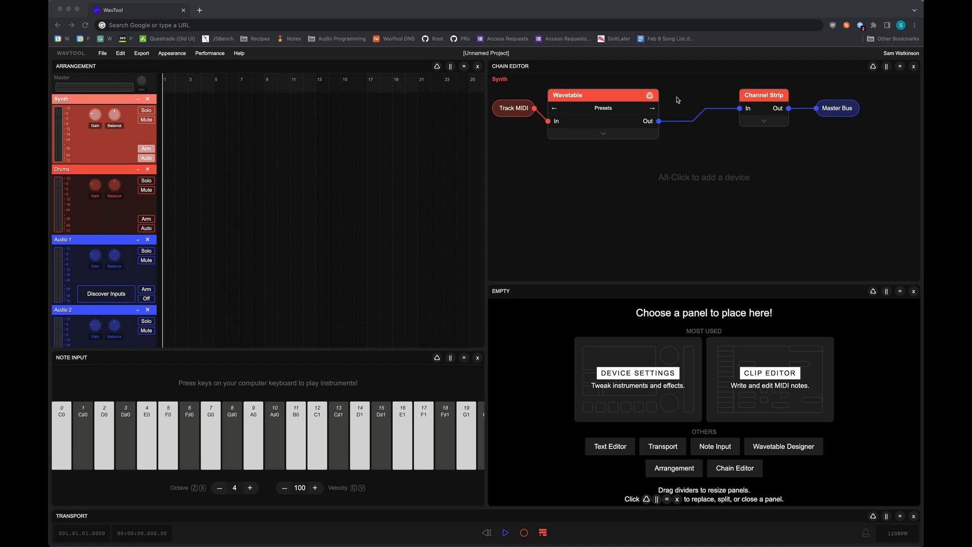
Show the Wavetable device's settings in the empty panel and enable oscillator B.
left_click(627, 96)
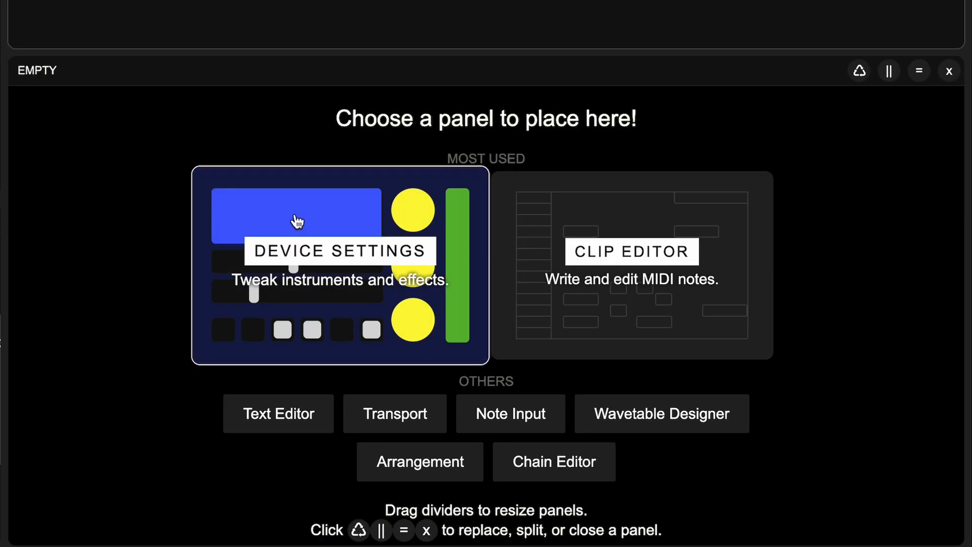
left_click(617, 359)
scroll(393, 46, "down", 3)
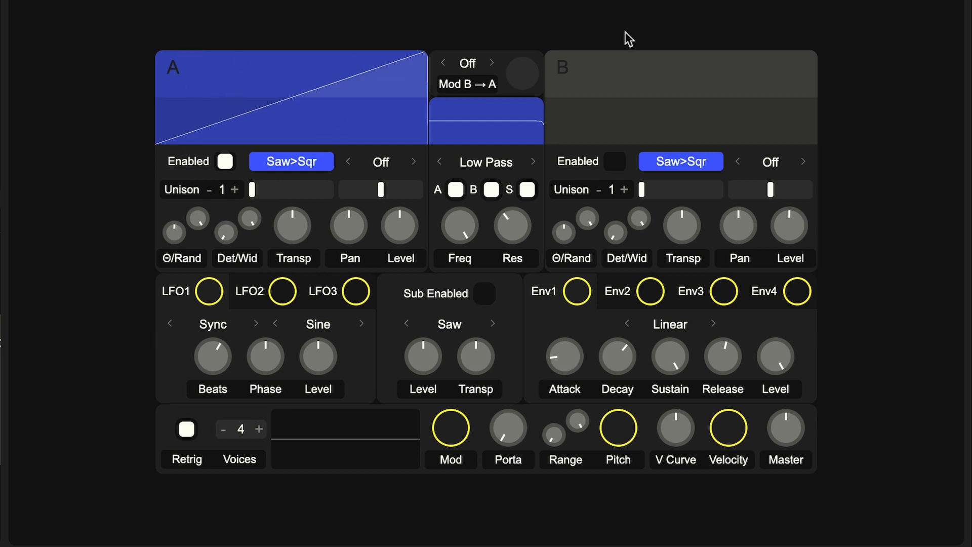
left_click(616, 163)
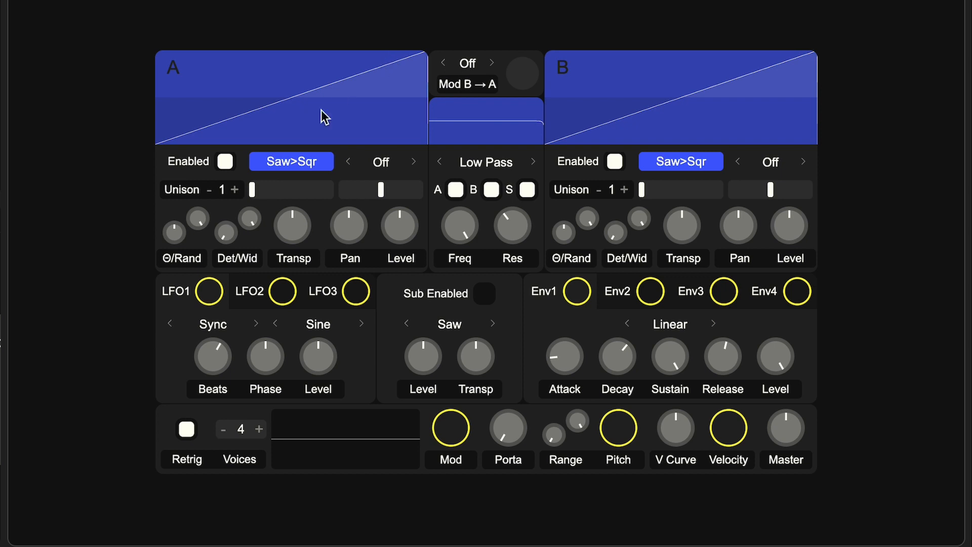
Load the Yaw wavetable from the Vocal category into oscillator A and sweep its wavetable position back to the start.
left_click(306, 172)
mouse_move(303, 268)
mouse_move(328, 238)
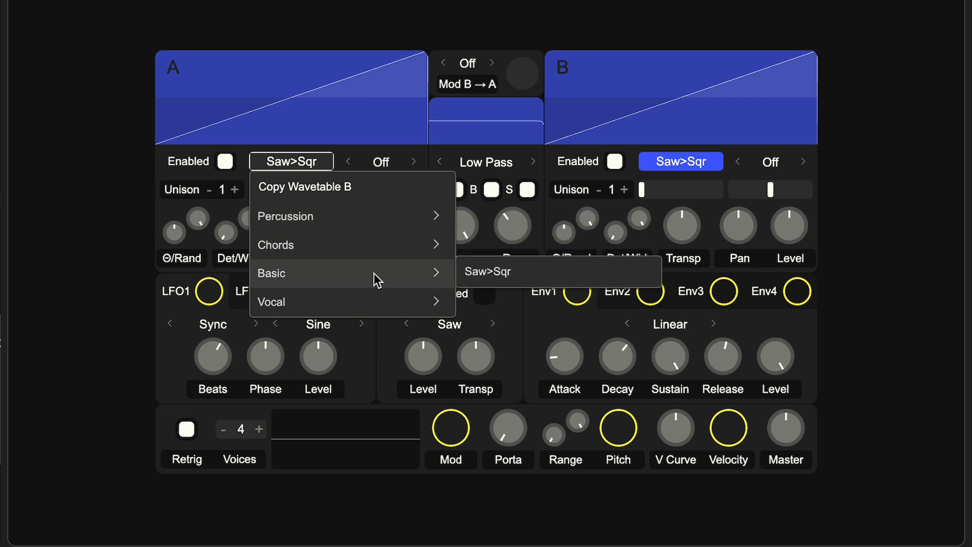
mouse_move(370, 303)
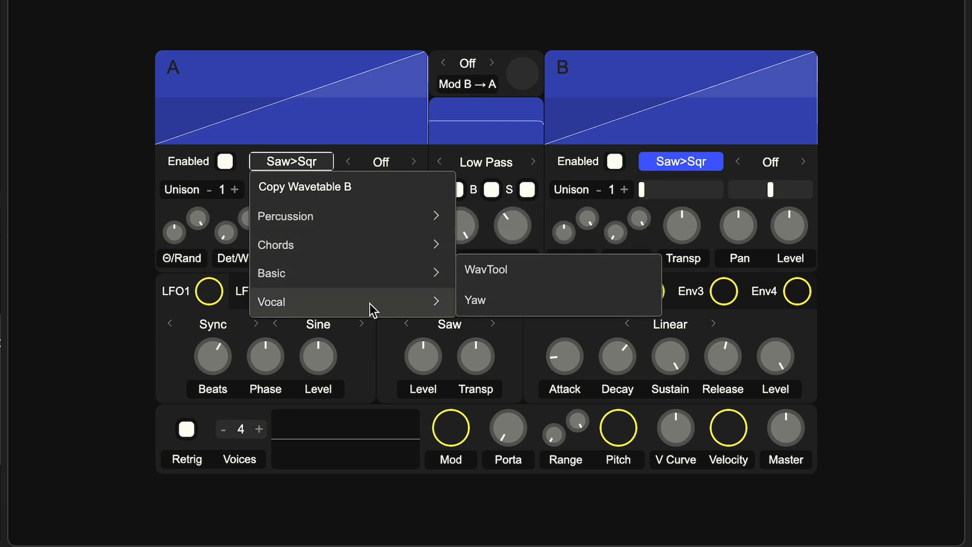
left_click(494, 301)
left_click(258, 168)
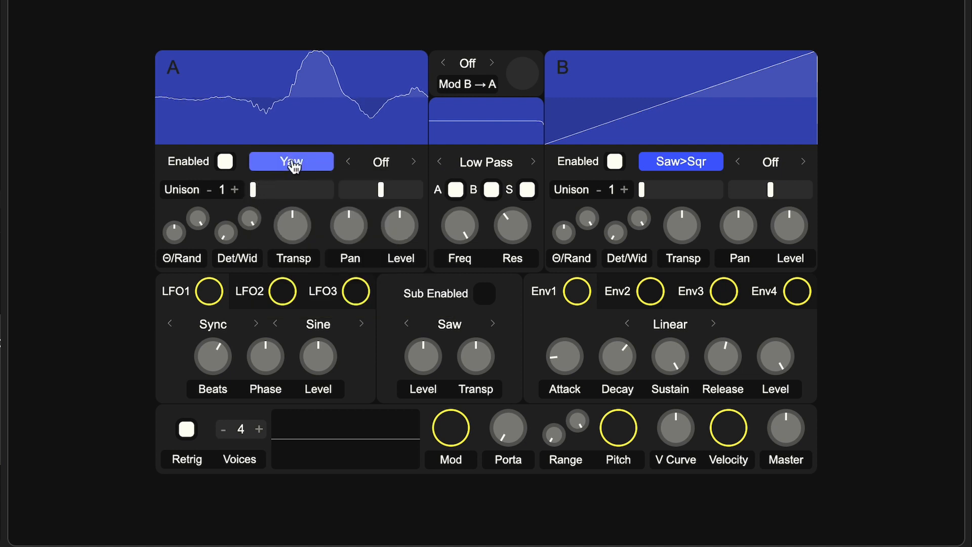
mouse_move(255, 189)
left_mouse_down()
mouse_move(326, 190)
mouse_move(251, 190)
left_mouse_up()
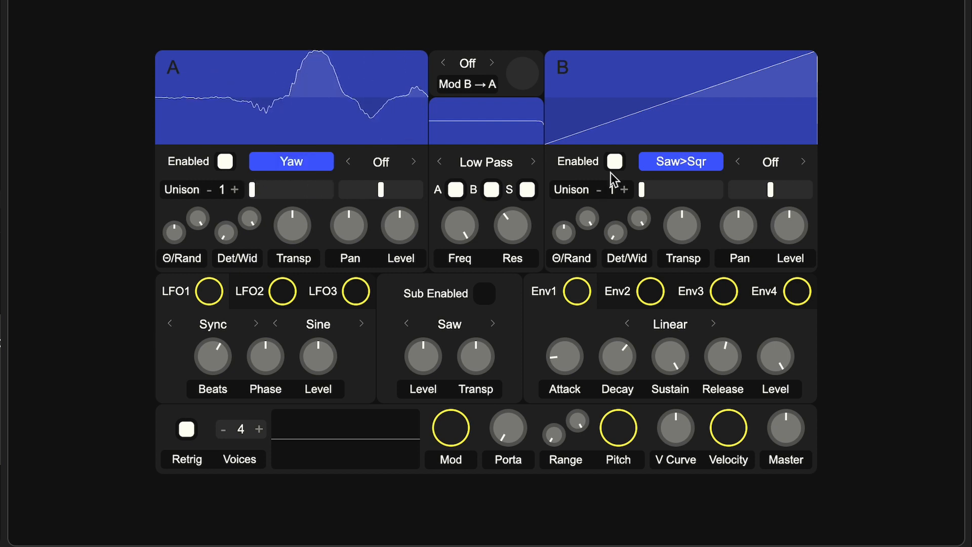
Disable oscillator B and sweep oscillator A's wavetable position, returning it to the start.
left_click(615, 164)
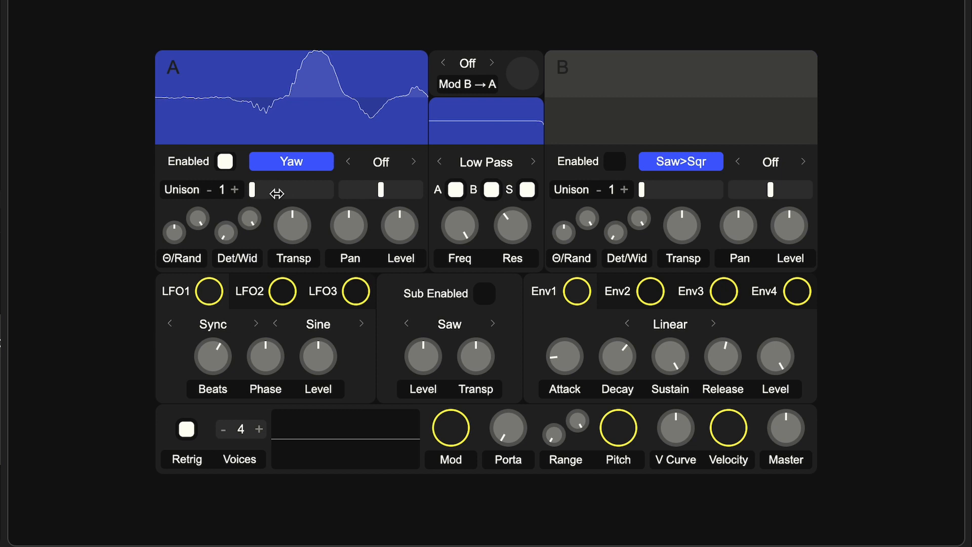
left_click_drag(276, 193, 254, 189)
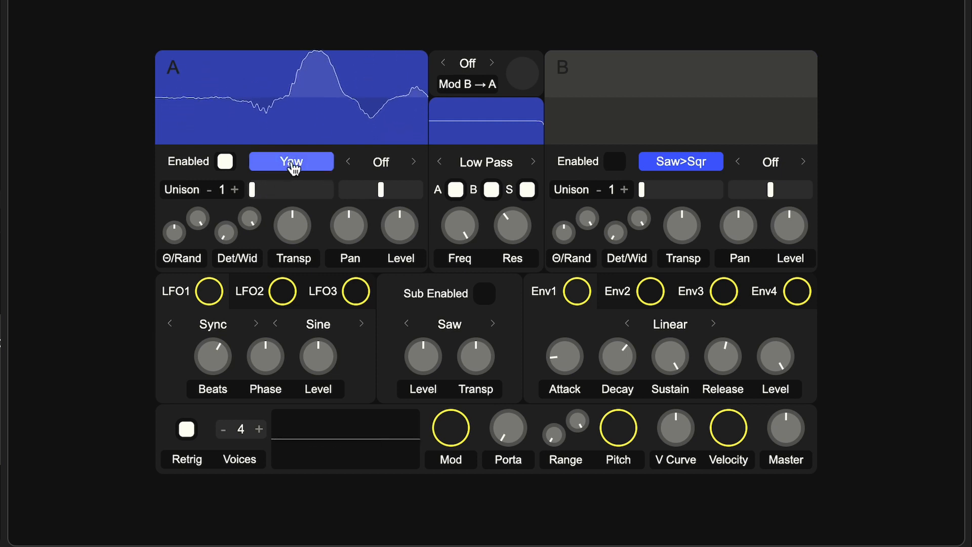
Switch oscillator A to the basic Saw>Sqr wavetable and sweep its position back to the start.
left_click(293, 163)
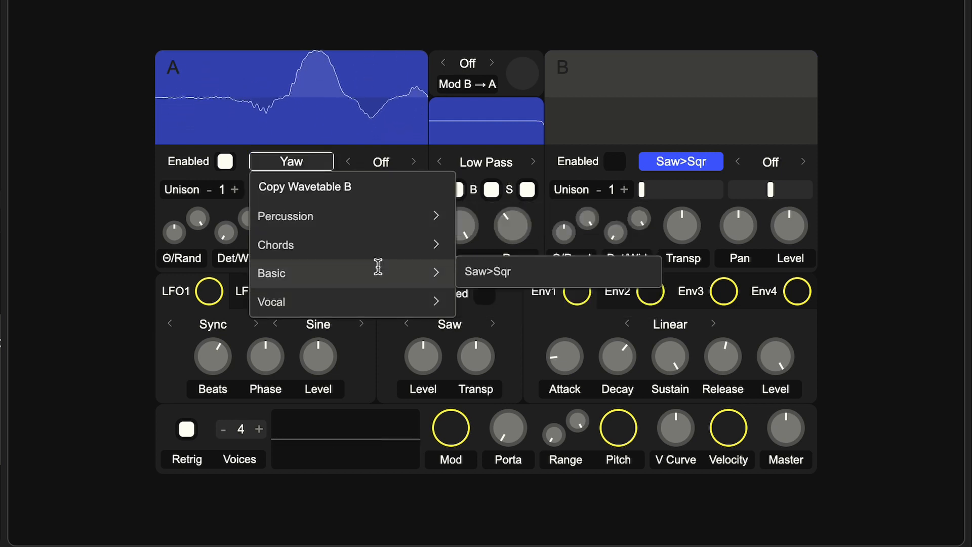
mouse_move(386, 250)
left_click(488, 272)
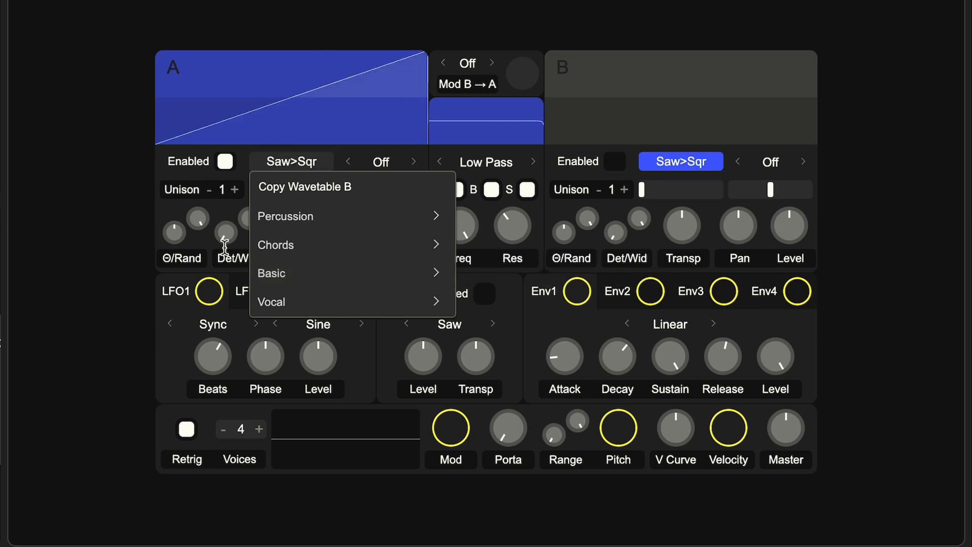
left_click(280, 183)
mouse_move(262, 189)
left_mouse_down()
mouse_move(320, 190)
mouse_move(252, 195)
left_mouse_up()
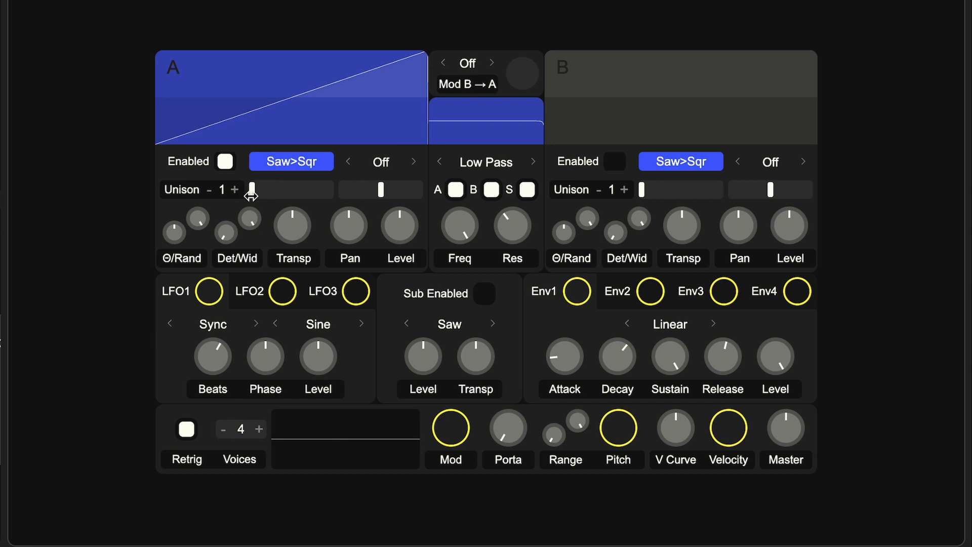
Load the Acoustic Kick Lvl 8 percussion wavetable into oscillator A and try its wavetable position.
left_click(307, 167)
mouse_move(309, 251)
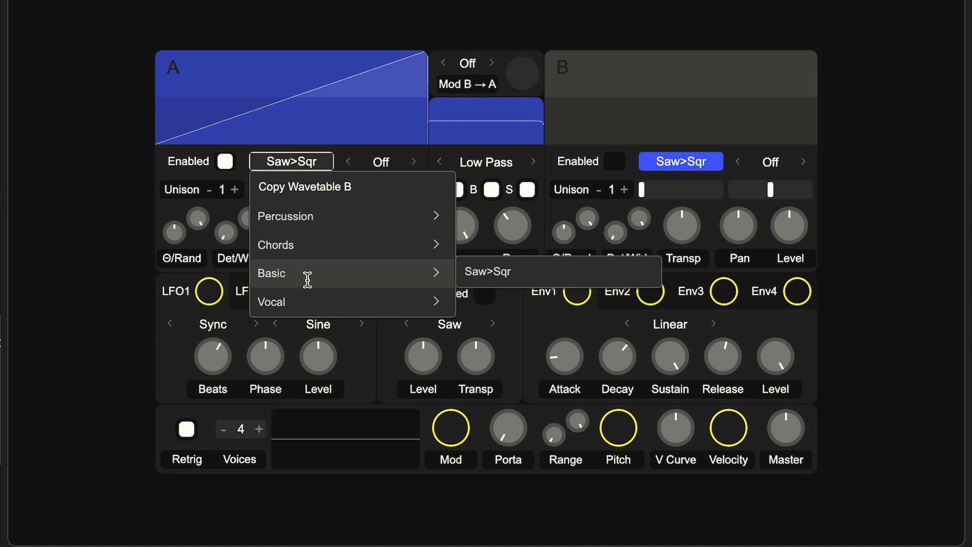
mouse_move(317, 221)
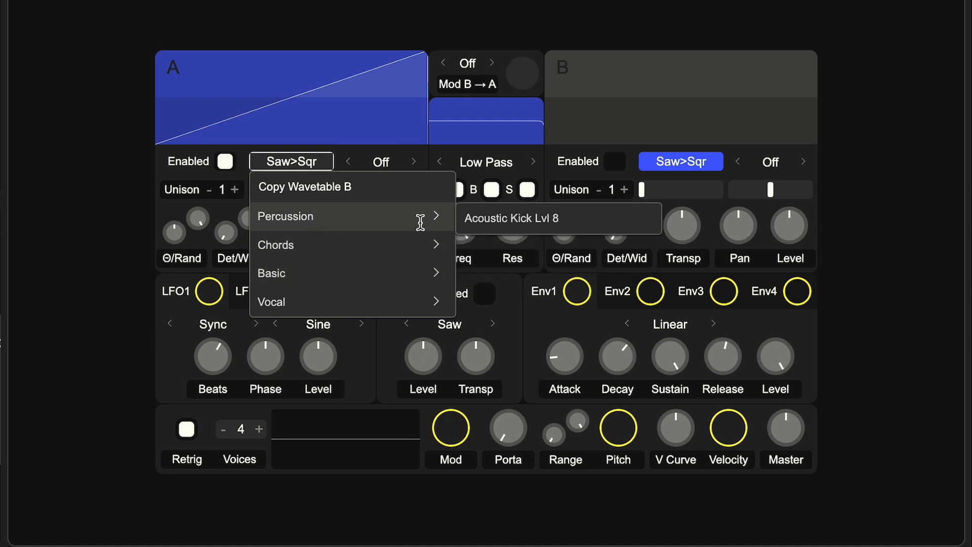
left_click(478, 222)
left_click(262, 146)
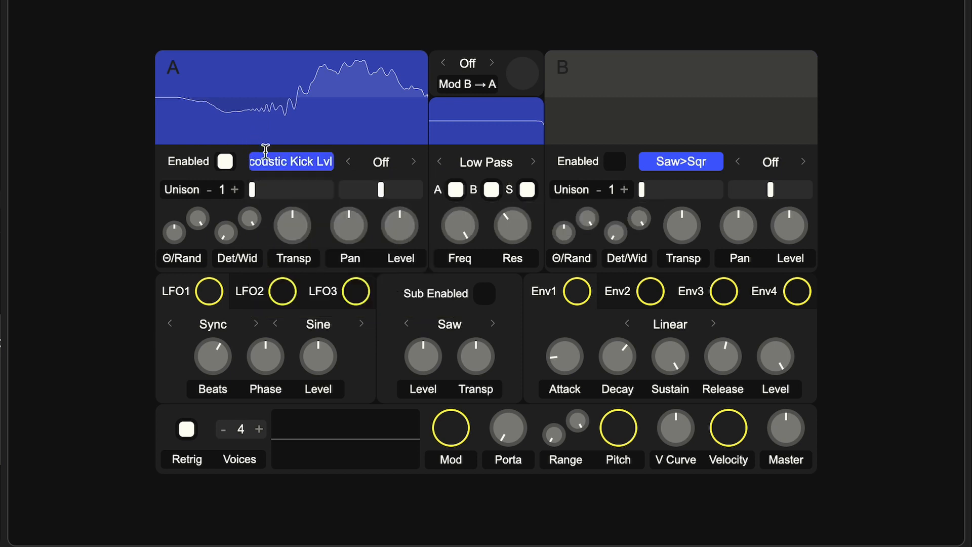
mouse_move(252, 189)
left_mouse_down()
mouse_move(331, 189)
mouse_move(252, 190)
left_mouse_up()
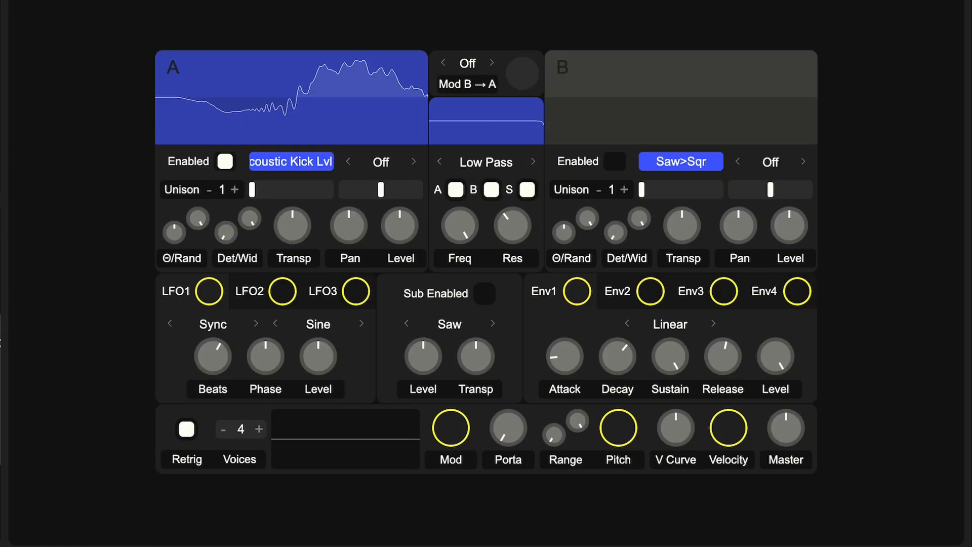
Browse the wavetable categories for oscillator A and replace the kick wavetable with the basic Saw>Sqr.
left_click(287, 162)
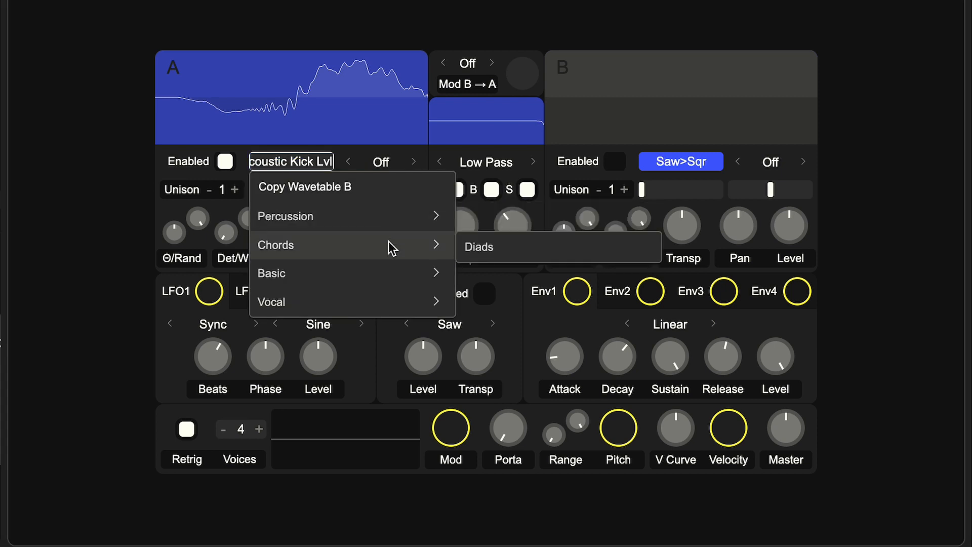
mouse_move(393, 229)
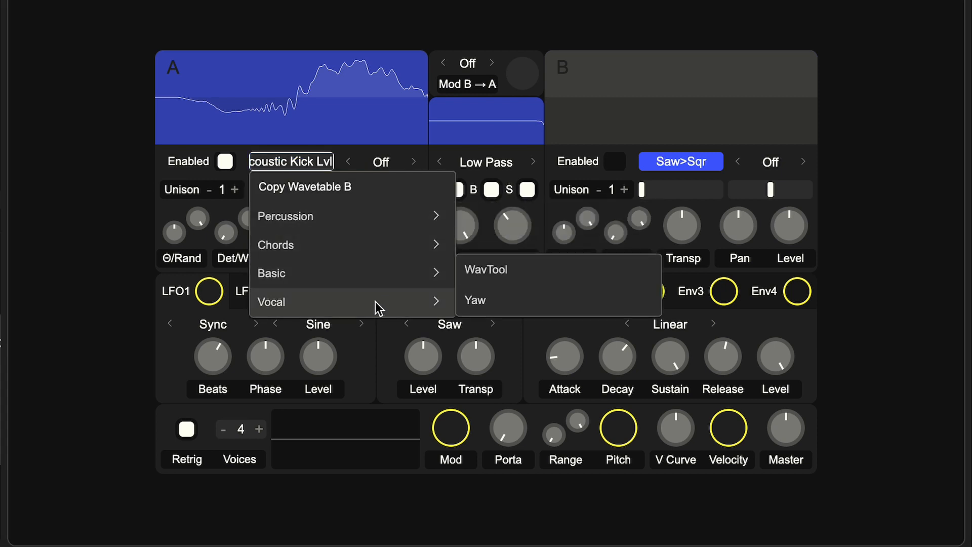
mouse_move(380, 283)
left_click(505, 280)
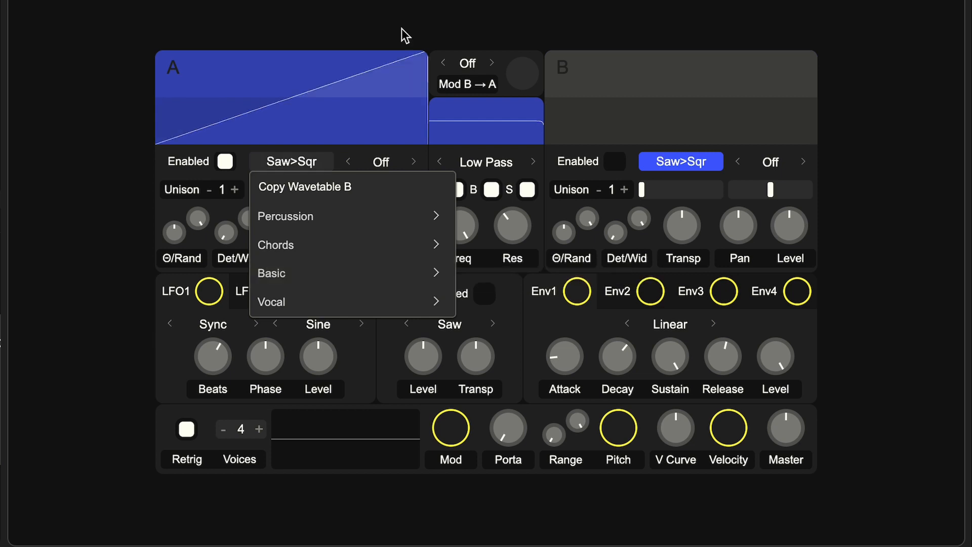
left_click(454, 23)
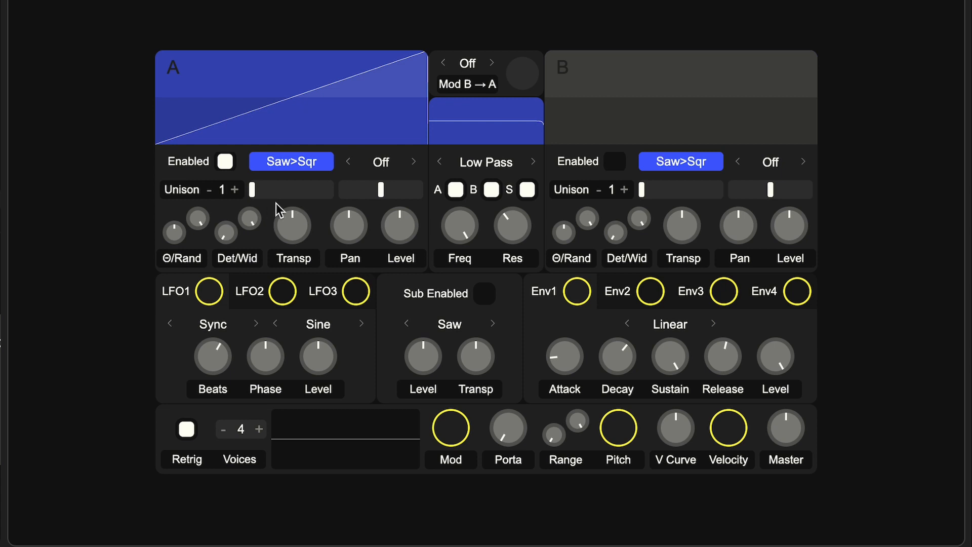
Set oscillator A's unison to 5 voices, raise the detune slightly and try the stereo width, returning it to full.
left_click(235, 190)
left_click(236, 190)
left_click(236, 190)
left_click(236, 190)
left_click_drag(226, 232, 226, 224)
left_click_drag(251, 217, 251, 255)
left_click_drag(252, 216, 253, 215)
left_click_drag(227, 232, 227, 231)
mouse_move(226, 231)
left_mouse_down()
mouse_move(228, 208)
mouse_move(228, 234)
left_mouse_up()
Try oscillator A's transposition up and then down to -12, and reset it to its default.
left_click_drag(298, 221, 298, 197)
left_click_drag(292, 225, 293, 301)
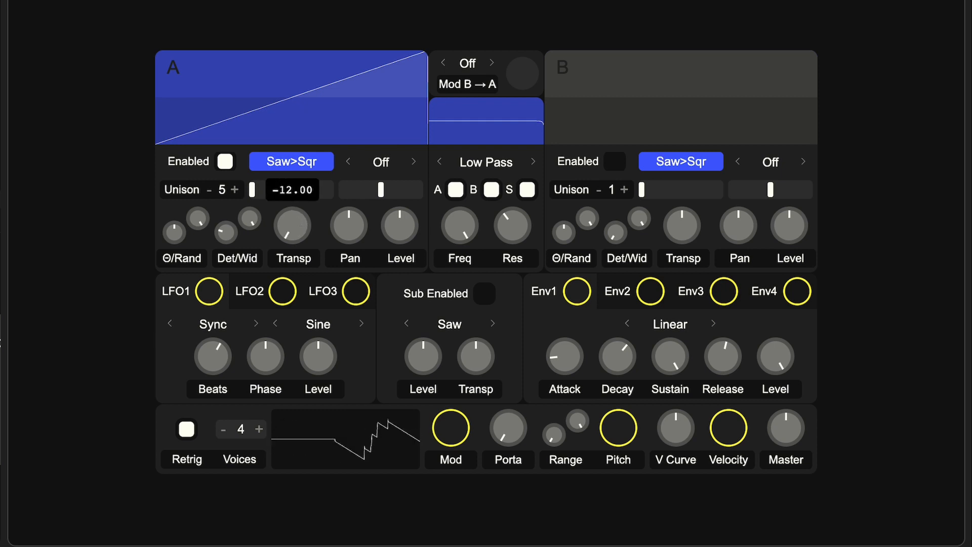
double_click(295, 226)
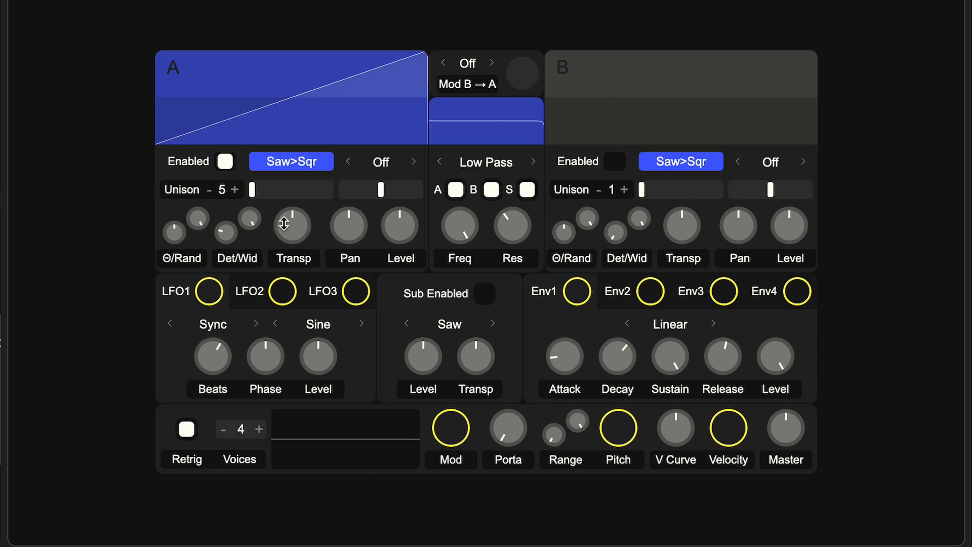
Enable oscillator B, try its transposition at 6.67, reset it and disable the oscillator again.
left_click(616, 161)
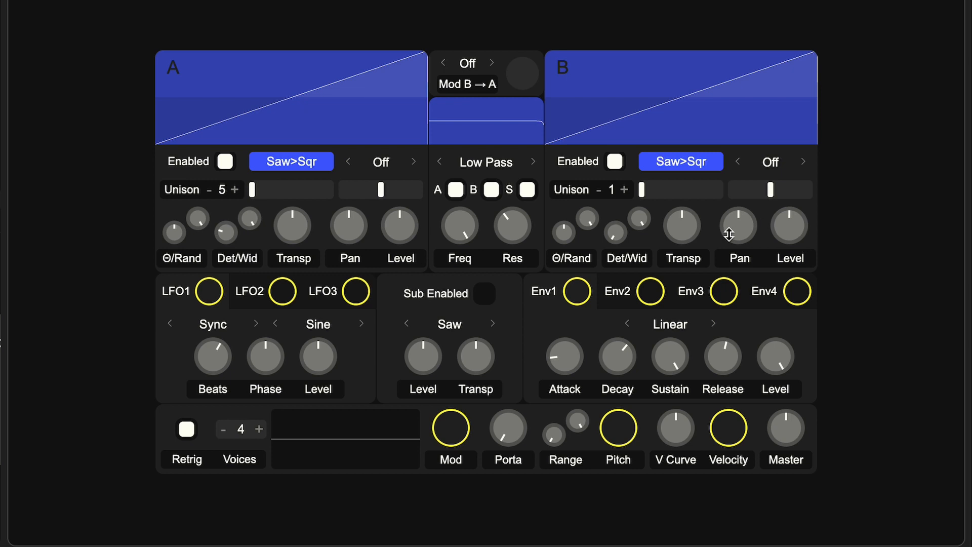
left_click_drag(676, 231, 676, 213)
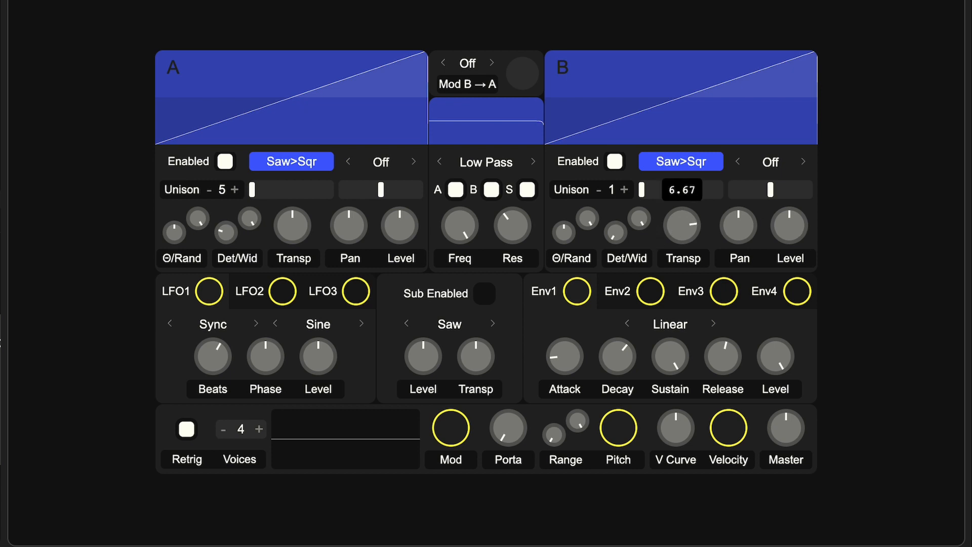
left_click_drag(678, 229, 677, 229)
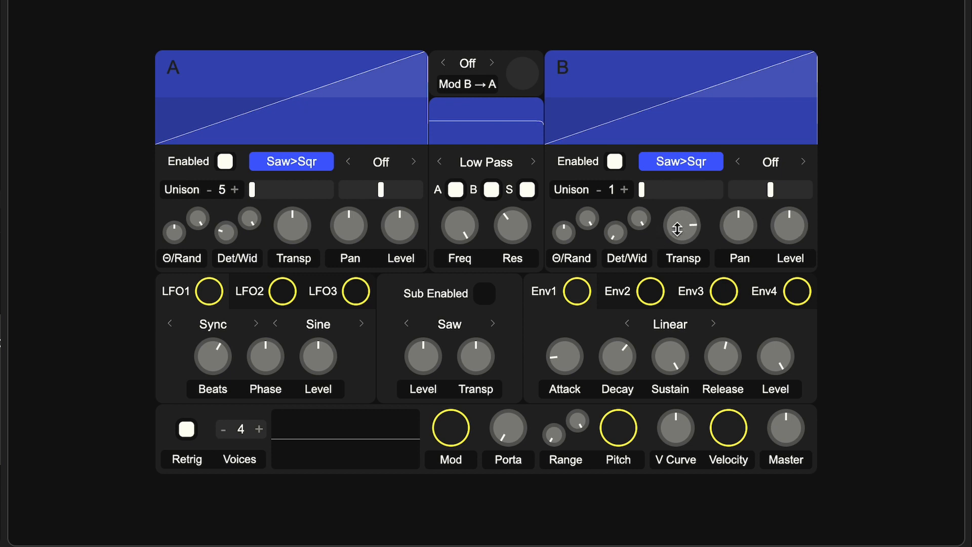
double_click(677, 229)
left_click(614, 163)
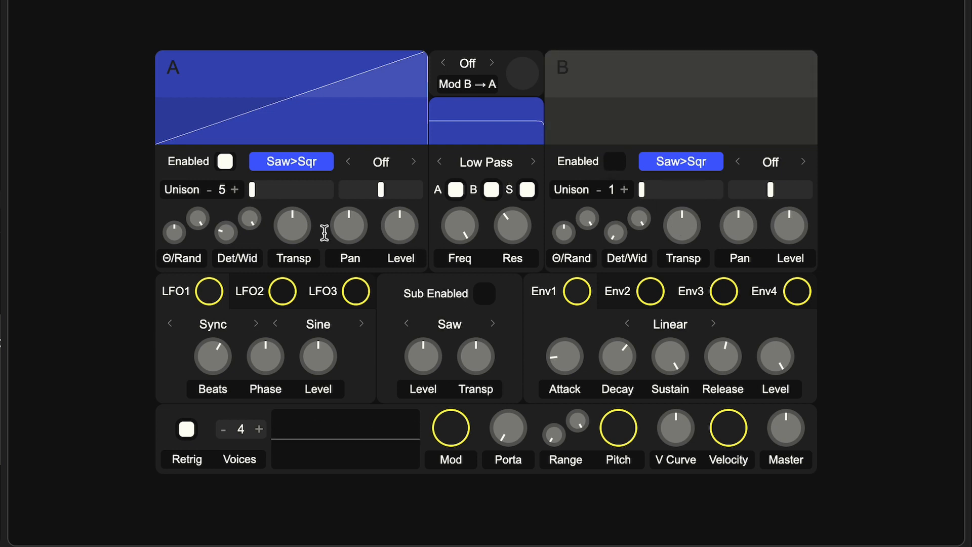
Try oscillator A's pan and level at different settings and reset both to their defaults.
mouse_move(350, 224)
left_mouse_down()
mouse_move(350, 172)
mouse_move(350, 274)
mouse_move(350, 212)
mouse_move(397, 232)
mouse_move(397, 281)
mouse_move(407, 186)
left_mouse_up()
double_click(351, 222)
double_click(406, 237)
double_click(407, 236)
left_click_drag(401, 232, 402, 274)
double_click(398, 228)
Try oscillator A's wavetable position at 0.68 and its warp amount at 0.36, resetting each to its default.
left_click_drag(254, 189, 306, 189)
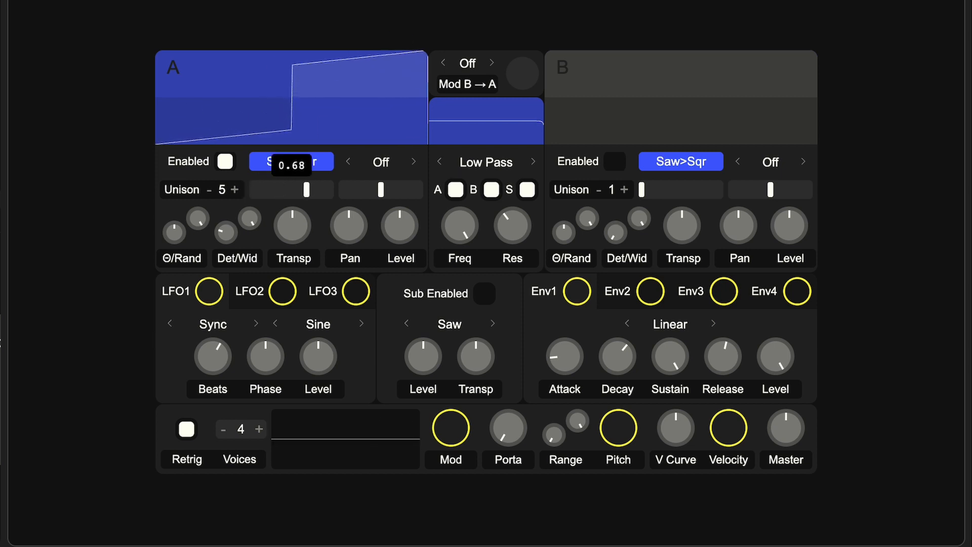
double_click(306, 189)
left_click_drag(395, 193, 402, 189)
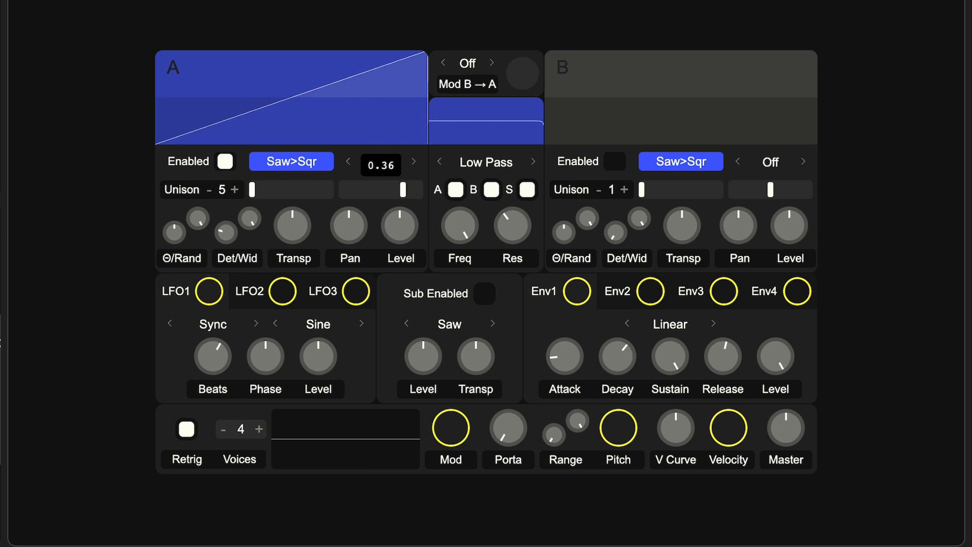
double_click(385, 188)
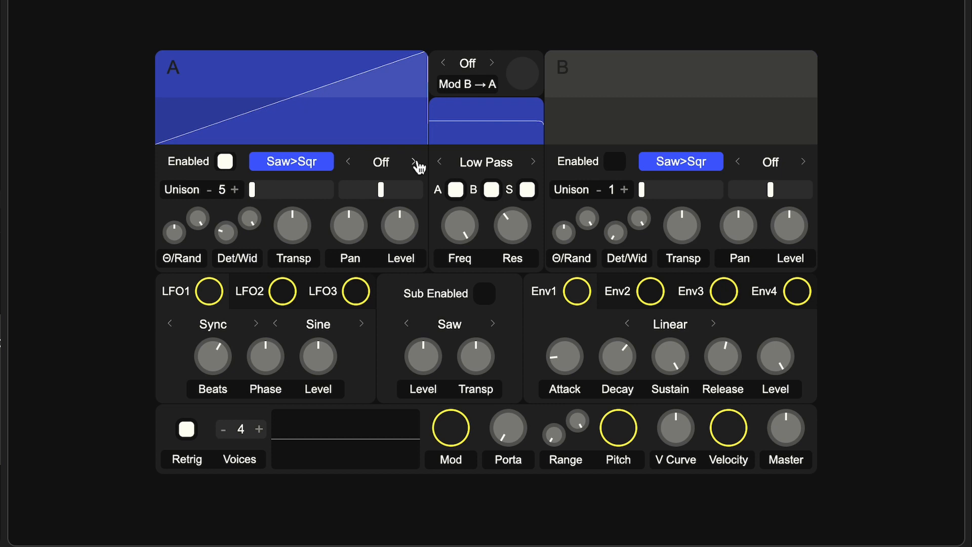
Set oscillator A's warp mode to Bend, try a high warp amount and reset the amount to its default.
mouse_move(412, 190)
left_mouse_down()
mouse_move(435, 191)
mouse_move(341, 190)
mouse_move(420, 191)
left_mouse_up()
double_click(376, 193)
Load the Yaw vocal wavetable into oscillator A, move its wavetable position partway along and try the bend amount.
left_click(291, 163)
mouse_move(319, 303)
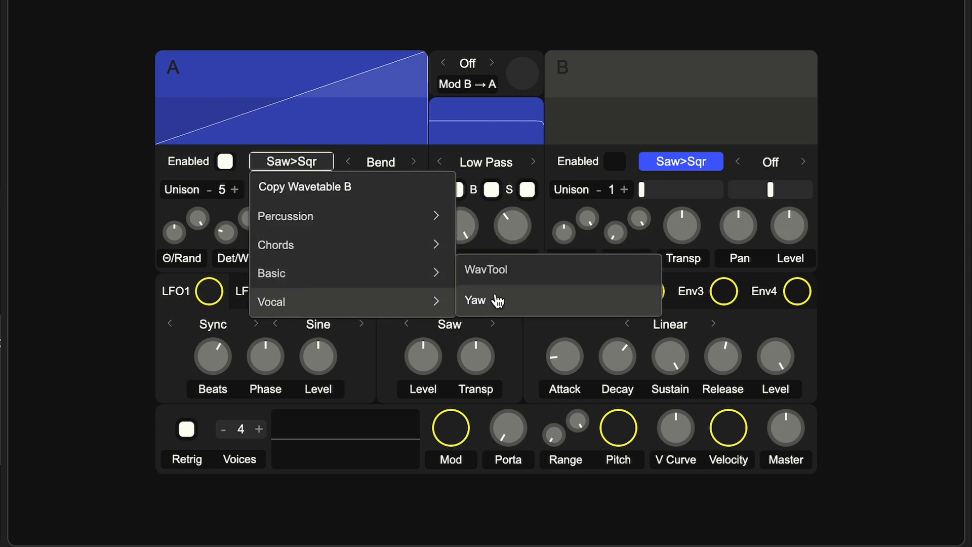
left_click(480, 302)
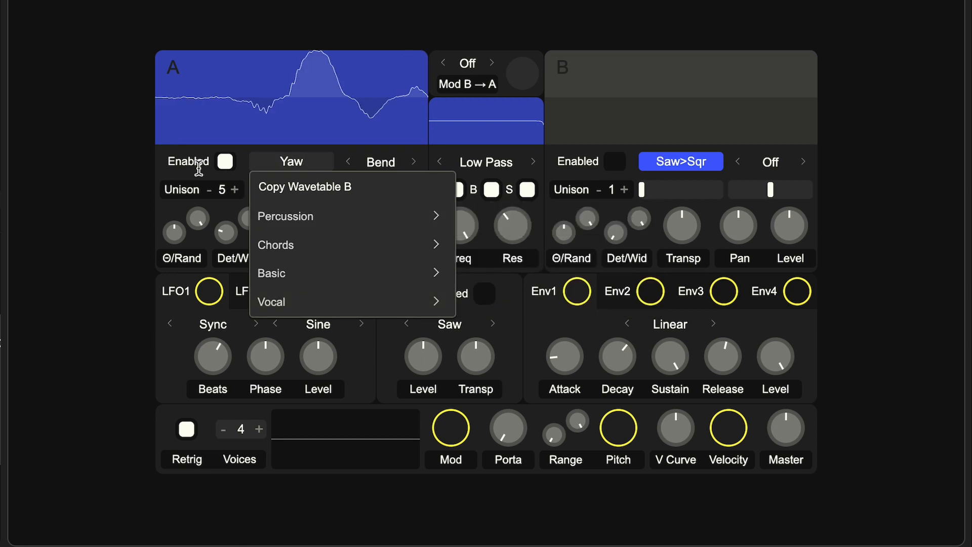
left_click(268, 183)
left_click_drag(258, 190, 284, 190)
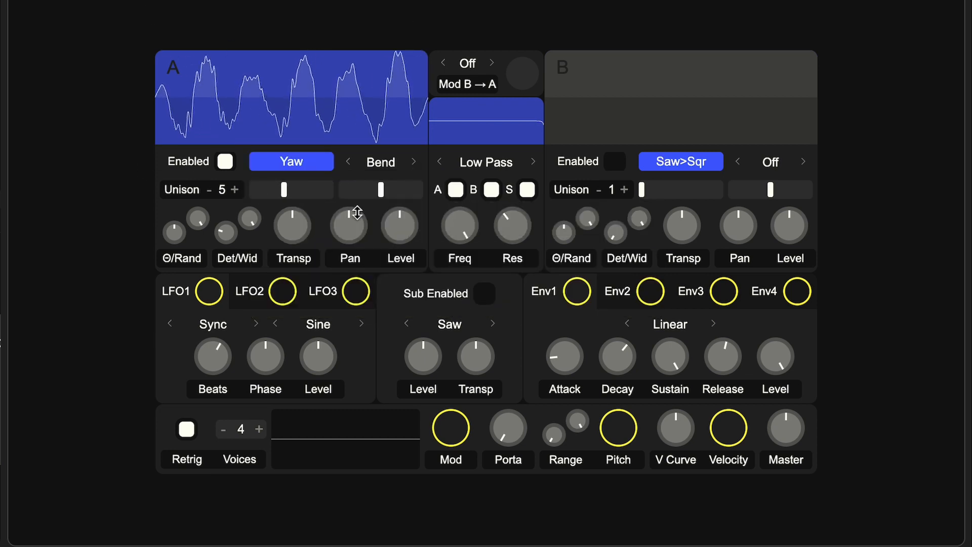
mouse_move(381, 197)
left_mouse_down()
mouse_move(421, 198)
mouse_move(340, 197)
mouse_move(420, 198)
mouse_move(381, 191)
left_mouse_up()
Reduce oscillator A's unison to 1 voice and turn on the sub oscillator in place of oscillator A.
left_click(208, 192)
left_click(228, 164)
left_click(484, 294)
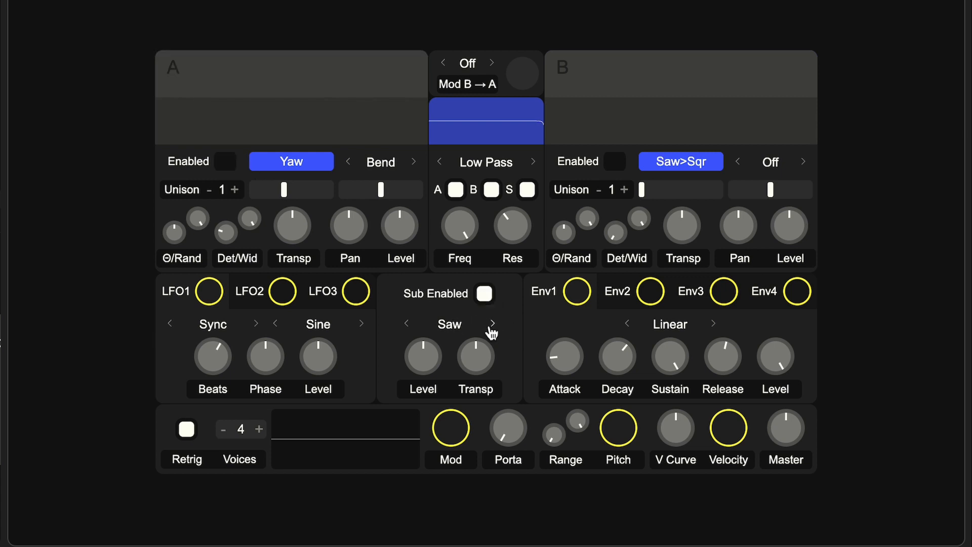
Cycle the sub oscillator through its waveforms back to Saw and try its transposition.
left_click(492, 326)
left_click(492, 327)
left_click(492, 327)
left_click(493, 326)
left_click(407, 325)
mouse_move(475, 350)
left_mouse_down()
mouse_move(475, 360)
mouse_move(475, 349)
left_mouse_up()
Try oscillator A's transposition and switch the oscillator on and off again.
left_click_drag(298, 223, 298, 225)
left_click(222, 171)
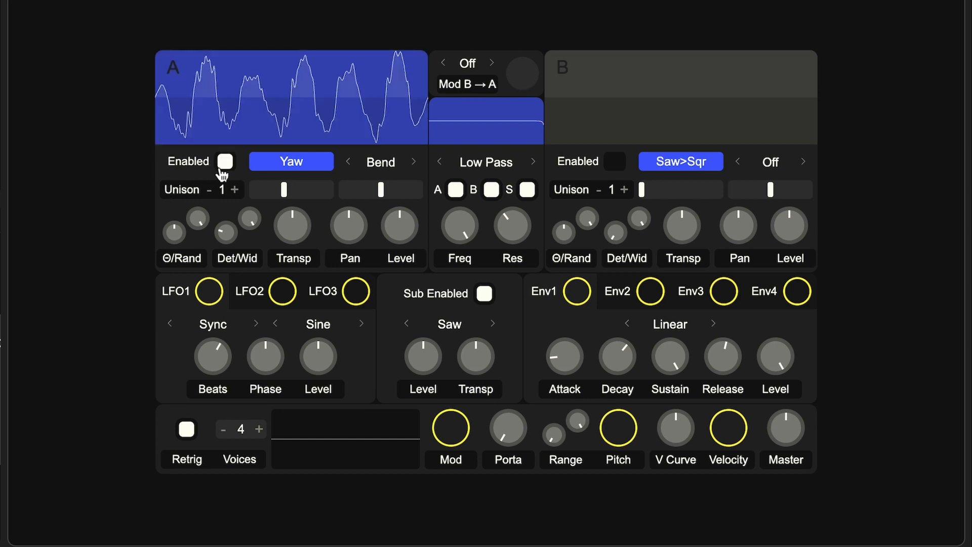
left_click(223, 171)
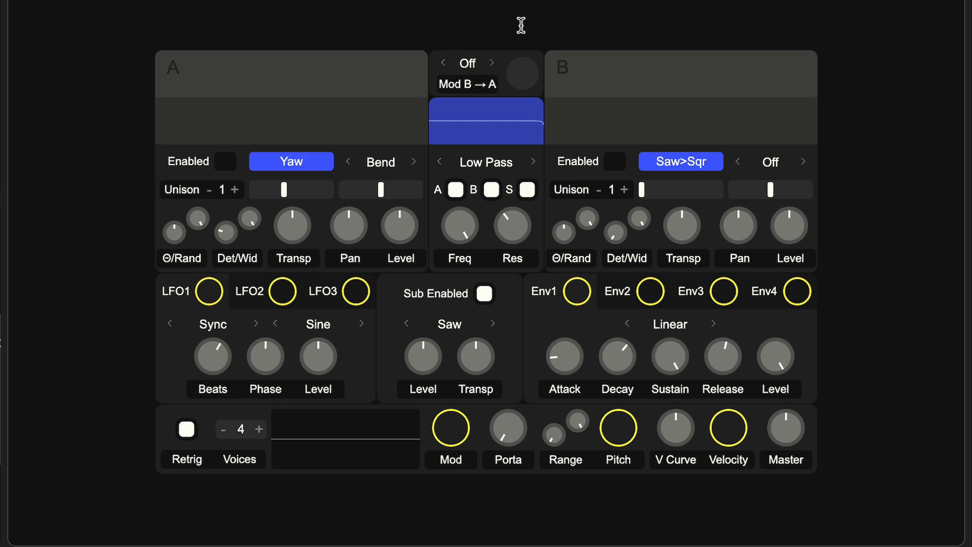
Set the sub oscillator's waveform to Square and switch from the sub to oscillator A as the sound source.
left_click(496, 324)
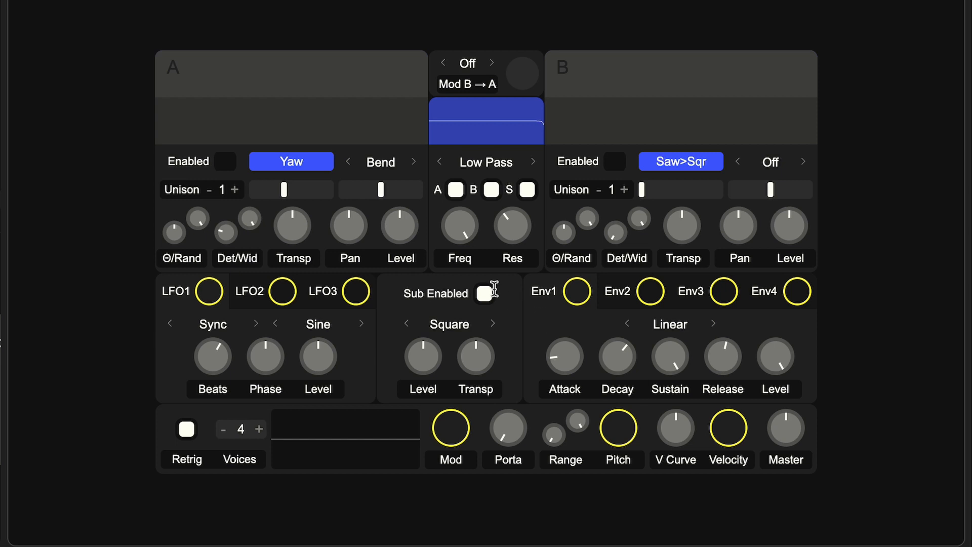
left_click(490, 294)
left_click(226, 161)
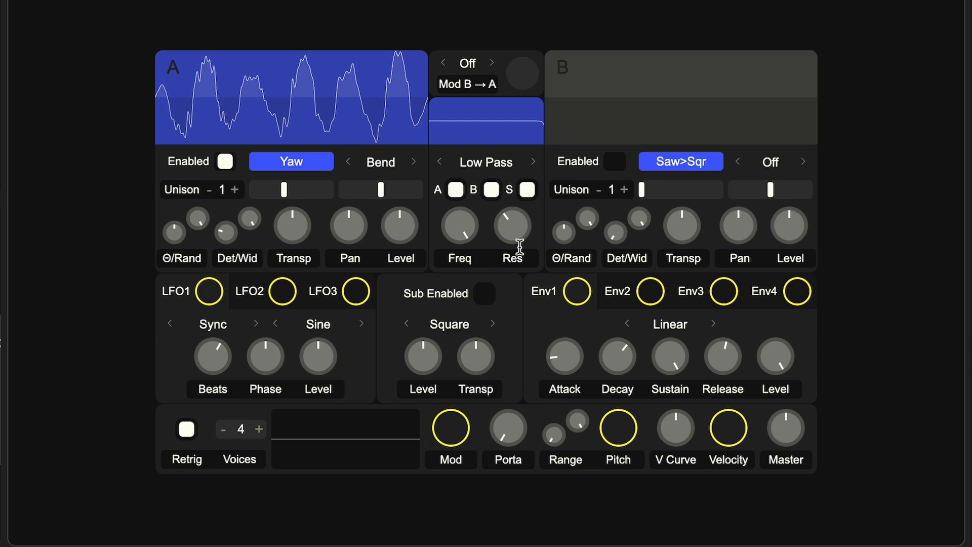
Cycle the filter through its types and return it to Low Pass.
left_click(533, 162)
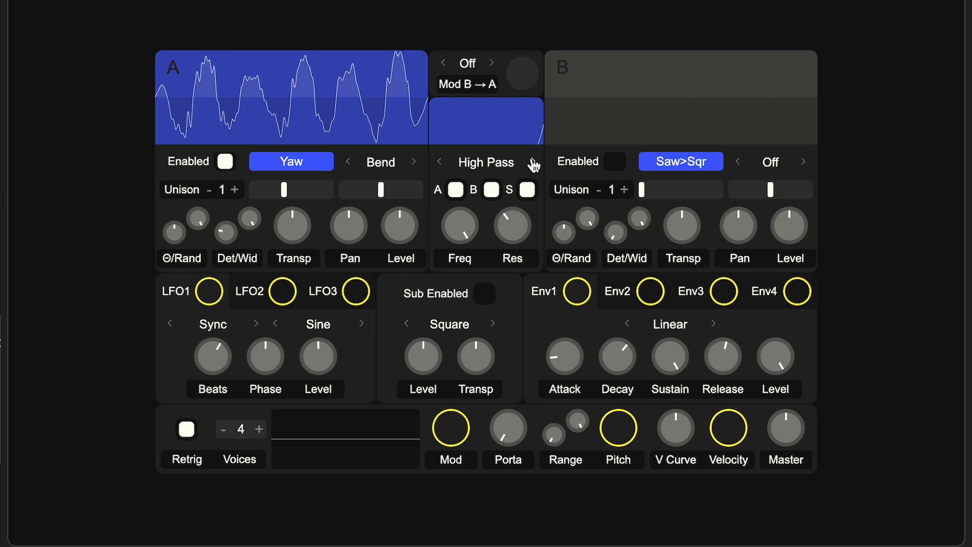
left_click(532, 162)
left_click(533, 162)
left_click(533, 162)
left_click(533, 162)
left_click(439, 162)
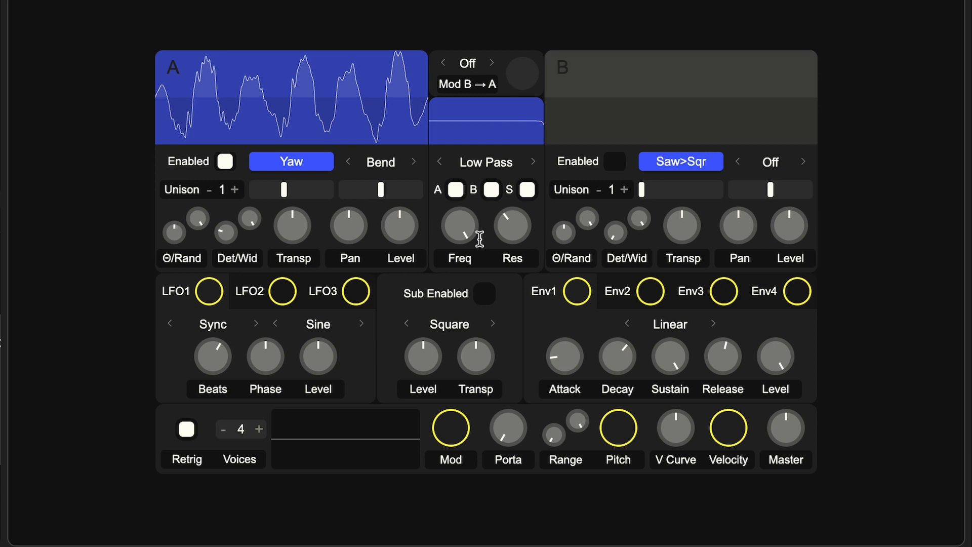
Try the low-pass filter's frequency and resonance, resetting them before sweeping the cutoff down.
mouse_move(449, 210)
left_mouse_down()
mouse_move(449, 283)
mouse_move(449, 229)
left_mouse_up()
left_click_drag(523, 206, 527, 228)
double_click(522, 230)
double_click(459, 218)
left_click_drag(458, 218, 459, 284)
Switch the filter to High Pass, try its frequency and resonance, and leave the cutoff at its minimum.
left_click(533, 161)
left_click_drag(502, 245, 502, 213)
mouse_move(461, 238)
left_mouse_down()
mouse_move(461, 187)
mouse_move(461, 248)
left_mouse_up()
left_click_drag(528, 233, 528, 248)
left_click_drag(453, 224, 454, 246)
Disable filter routing for oscillators A, B and the sub, trying the cutoff and oscillator A's routing again.
left_click(457, 190)
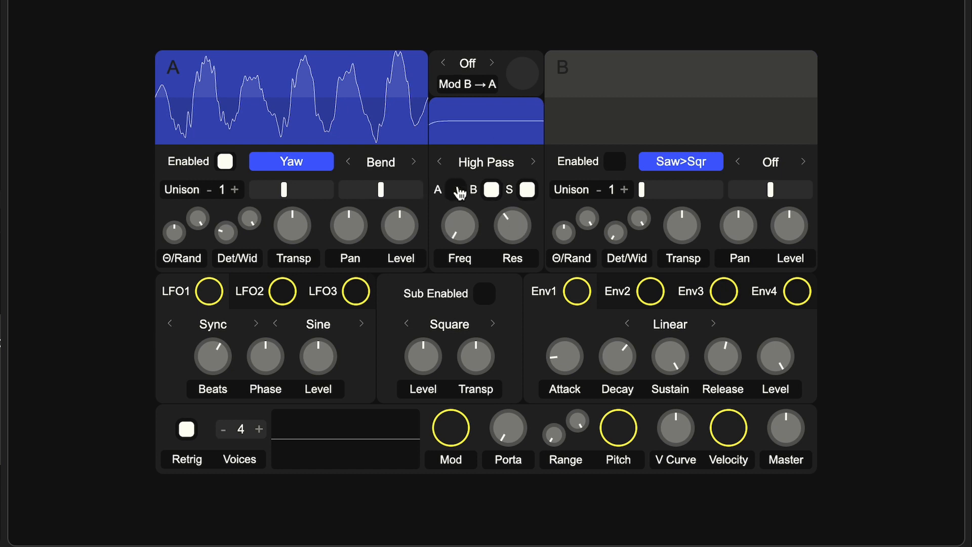
left_click(492, 191)
left_click(526, 193)
left_click_drag(467, 228, 466, 212)
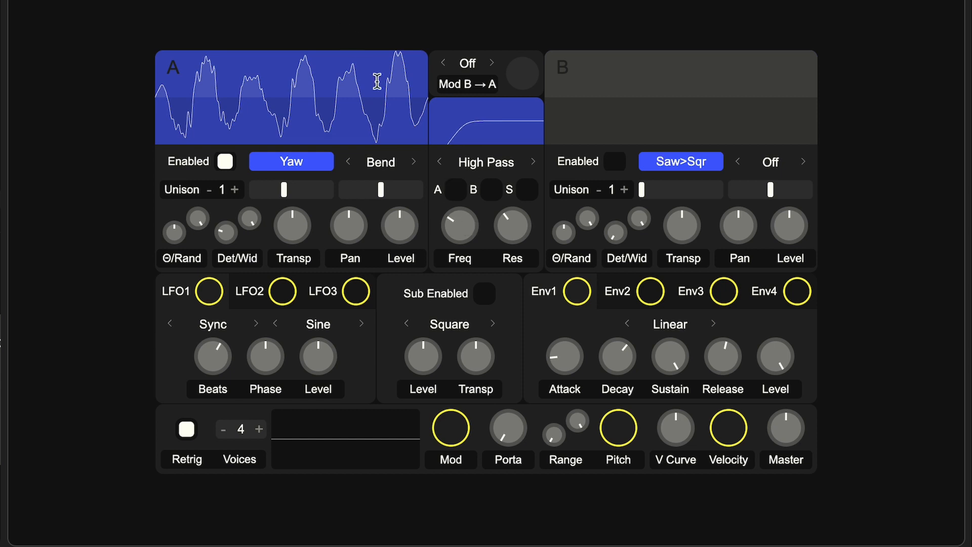
mouse_move(453, 251)
left_mouse_down()
mouse_move(452, 192)
mouse_move(452, 234)
left_mouse_up()
left_click(457, 191)
left_click(455, 192)
Enable oscillator B and cycle through the B-to-A modulation modes, settling on FM.
left_click(491, 63)
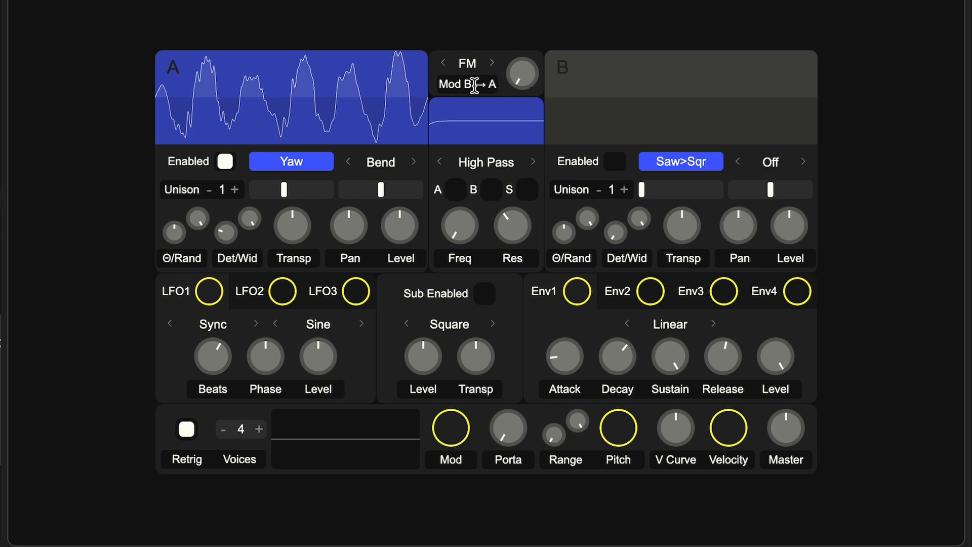
double_click(455, 85)
left_click(619, 170)
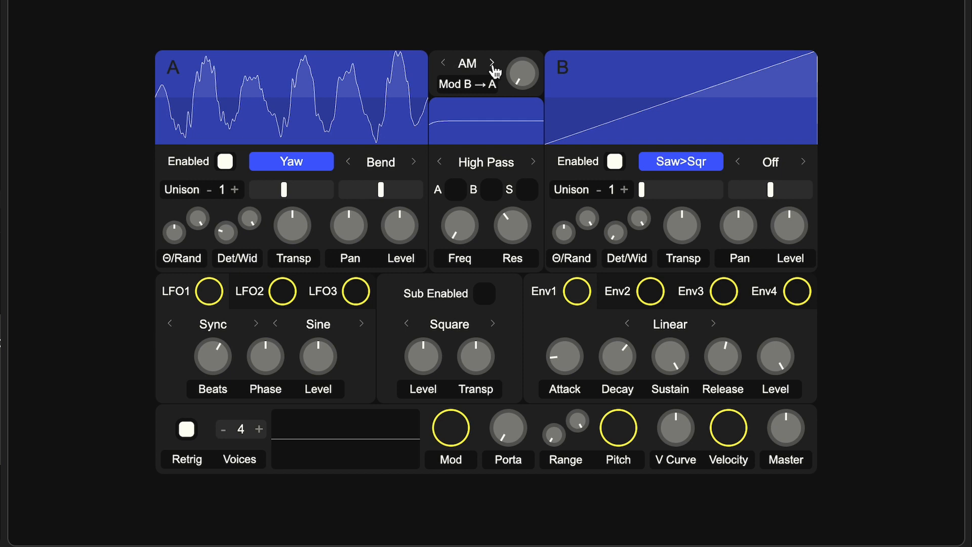
left_click(492, 63)
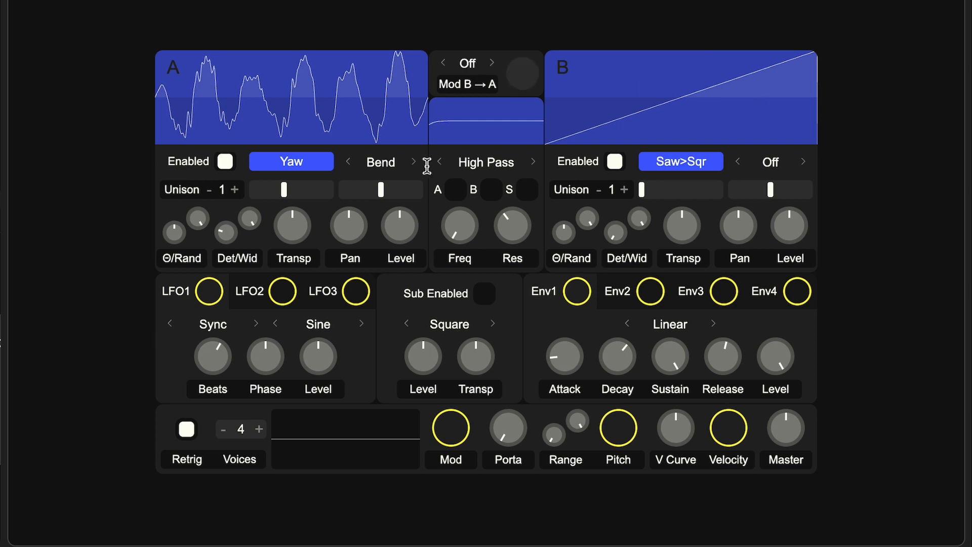
left_click(492, 64)
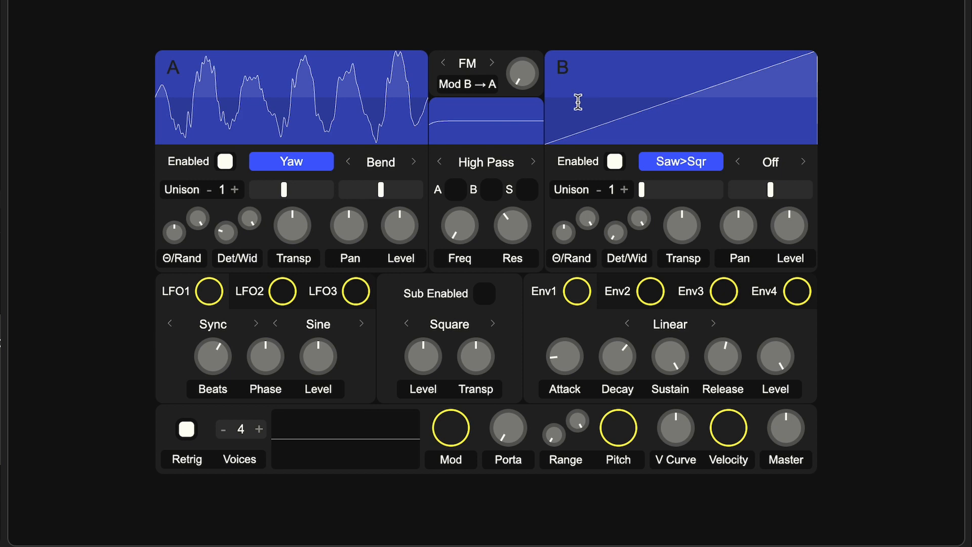
Try the FM amount and compare the modulation mode between Off and FM, leaving the amount at 0.
left_click(519, 76)
left_click_drag(519, 76, 519, 77)
left_click(443, 62)
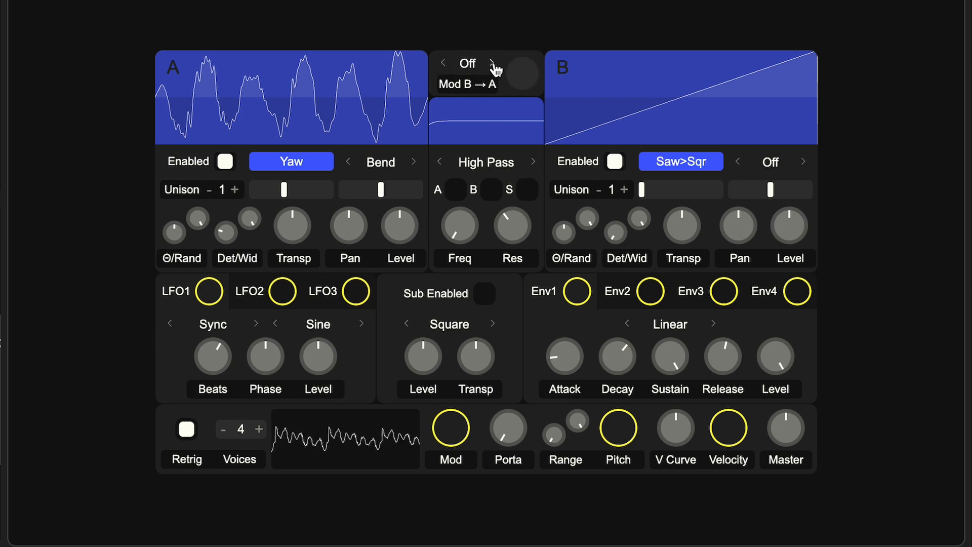
left_click(491, 64)
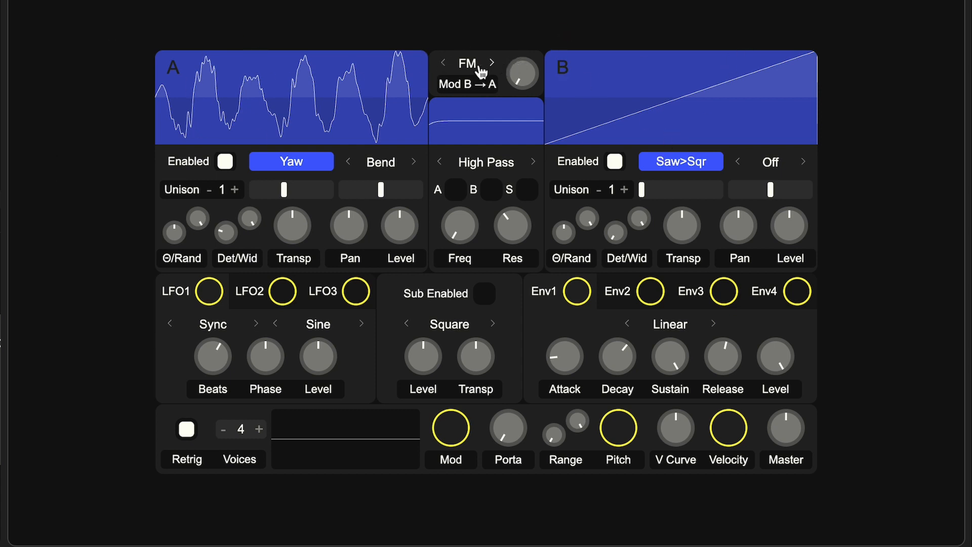
left_click(444, 63)
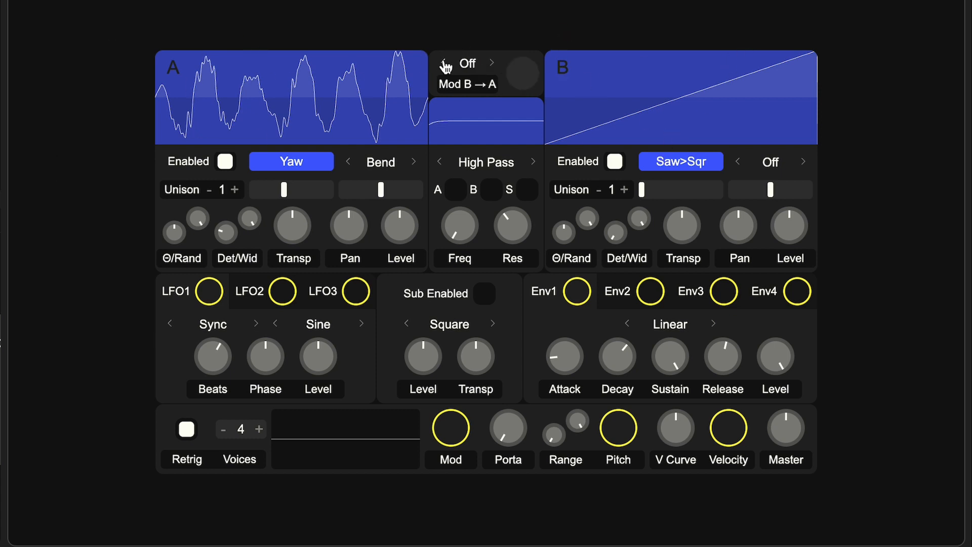
left_click(492, 63)
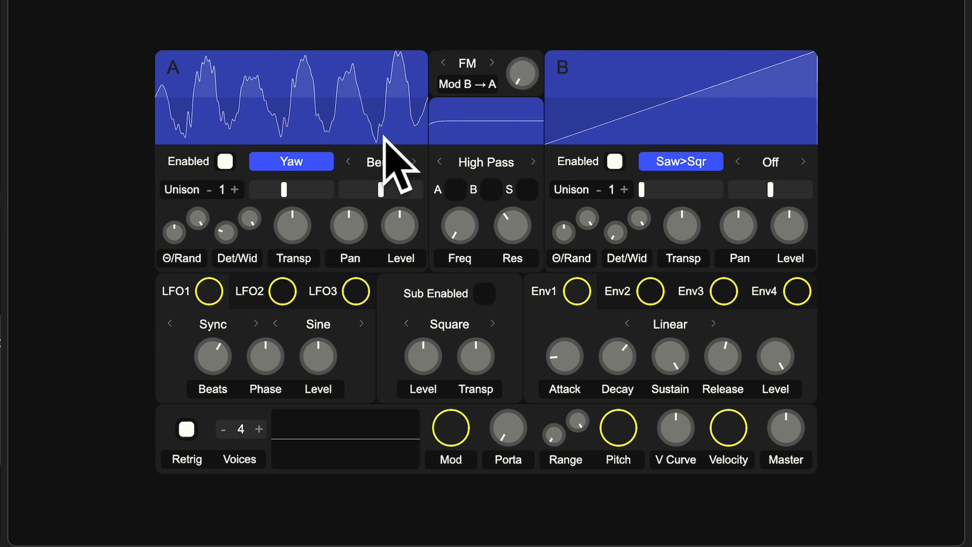
left_click(521, 79)
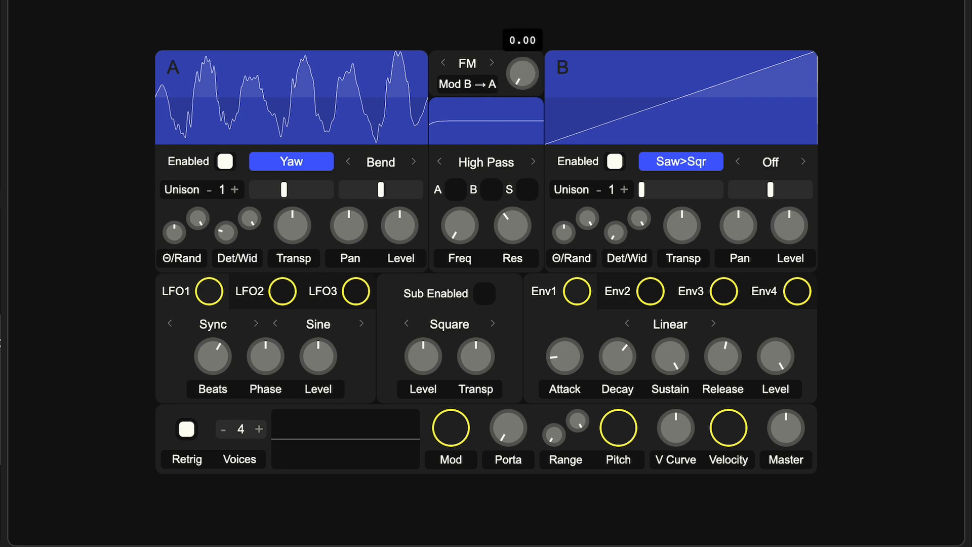
left_click(521, 80)
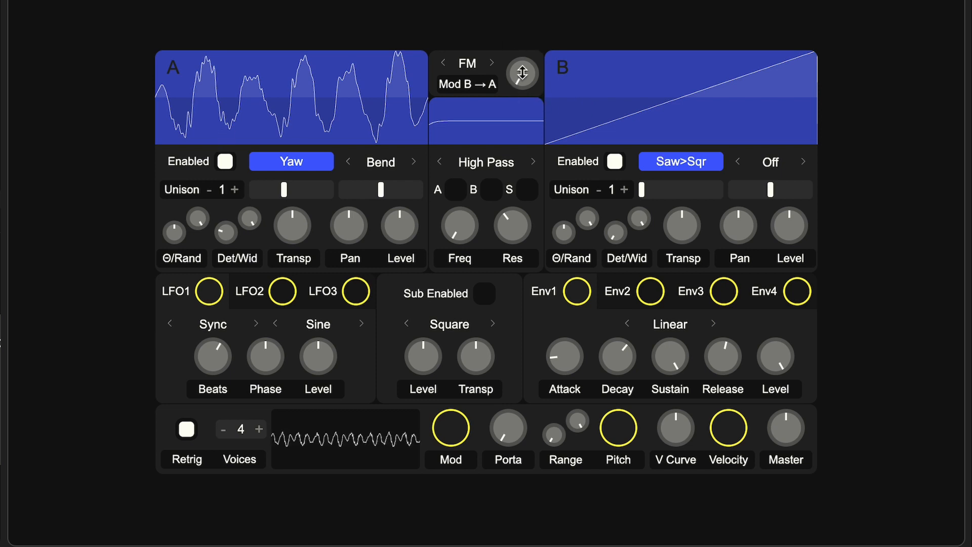
mouse_move(522, 72)
left_mouse_down()
mouse_move(522, 5)
mouse_move(523, 72)
left_mouse_up()
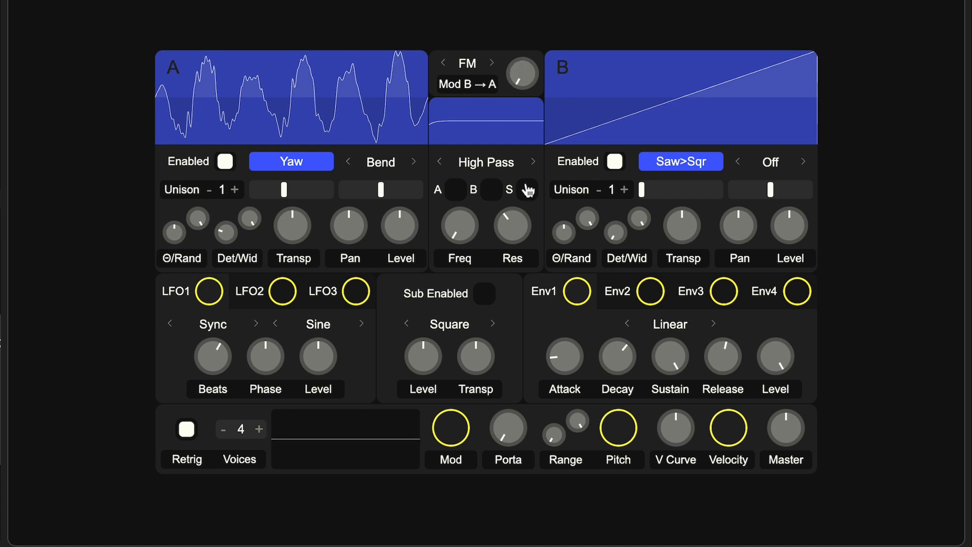
Load the WavTool vocal wavetable into oscillator B.
left_click(673, 163)
mouse_move(697, 255)
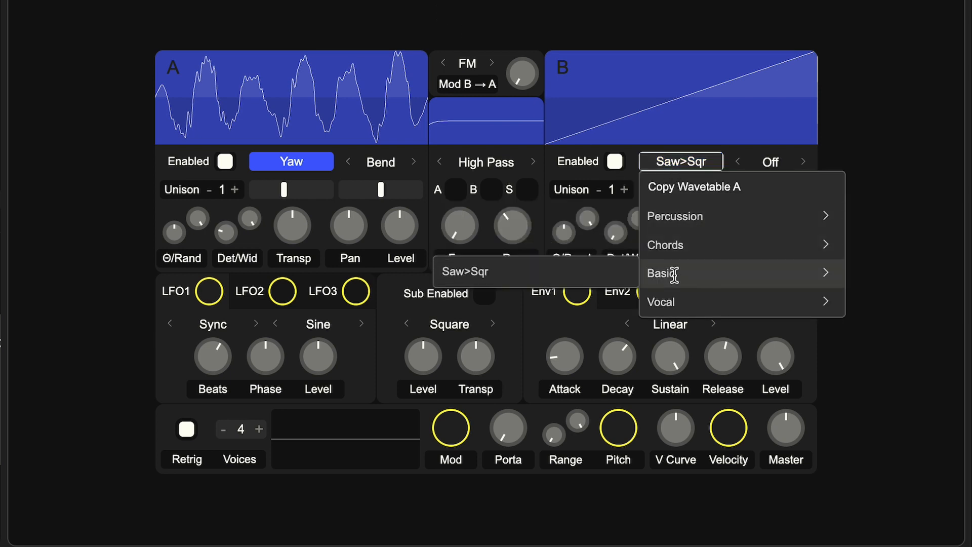
left_click(576, 278)
mouse_move(663, 302)
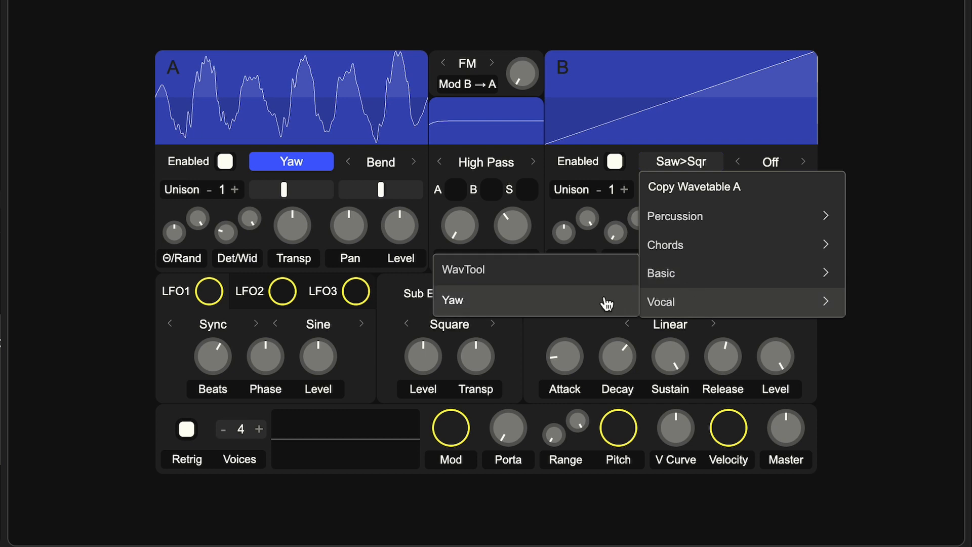
left_click(574, 270)
left_click(658, 126)
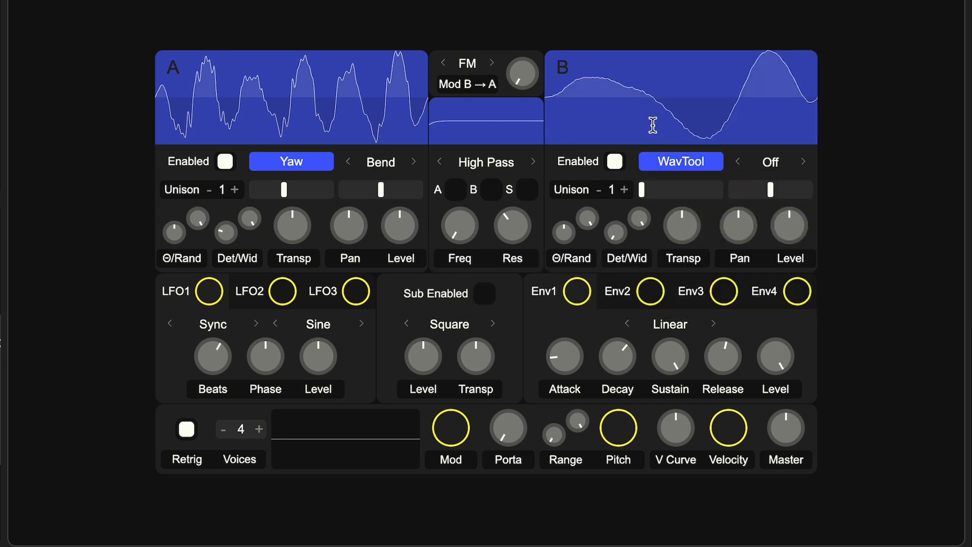
Add slight FM, then give oscillator B a strong Sync warp and move its wavetable position about halfway.
left_click_drag(521, 73, 521, 66)
left_click_drag(682, 196, 641, 189)
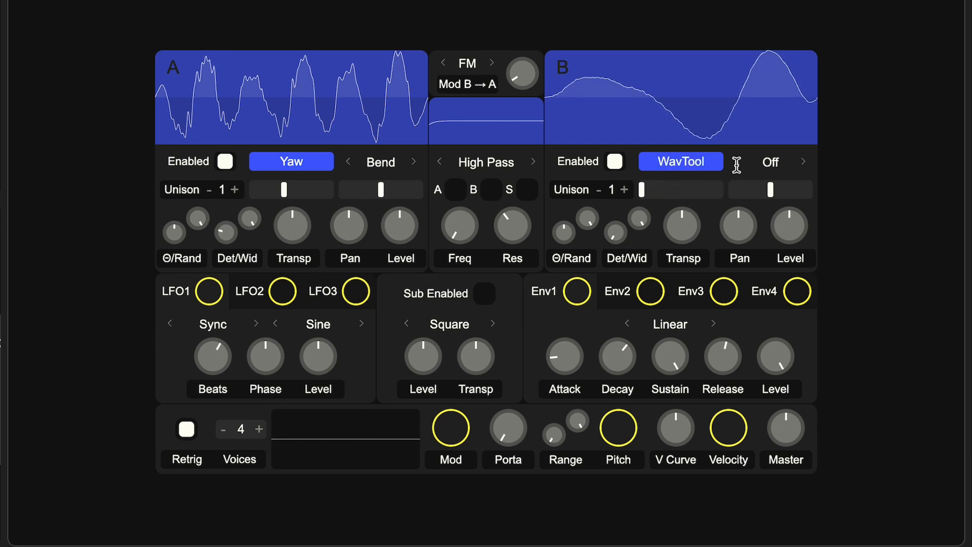
left_click(803, 161)
left_click(803, 163)
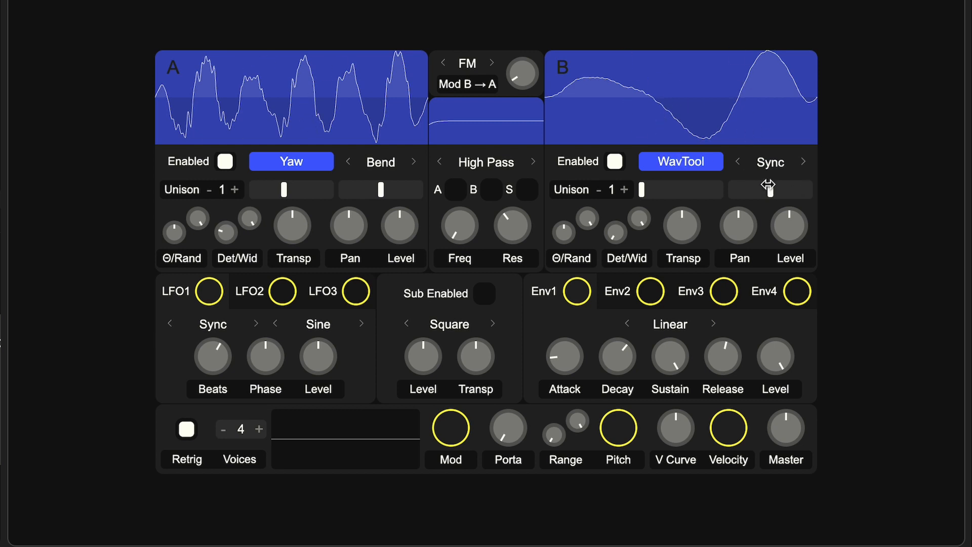
left_click_drag(770, 189, 797, 189)
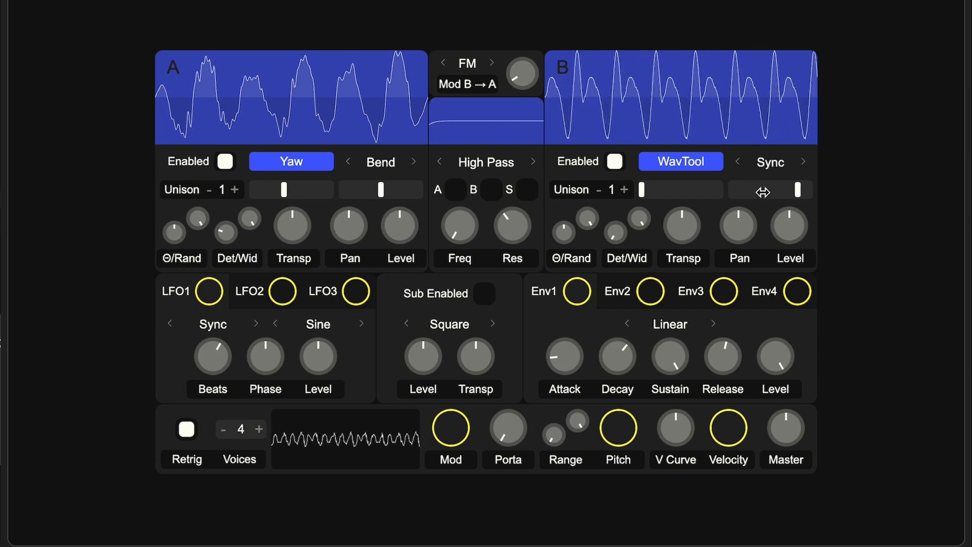
left_click_drag(641, 189, 658, 189)
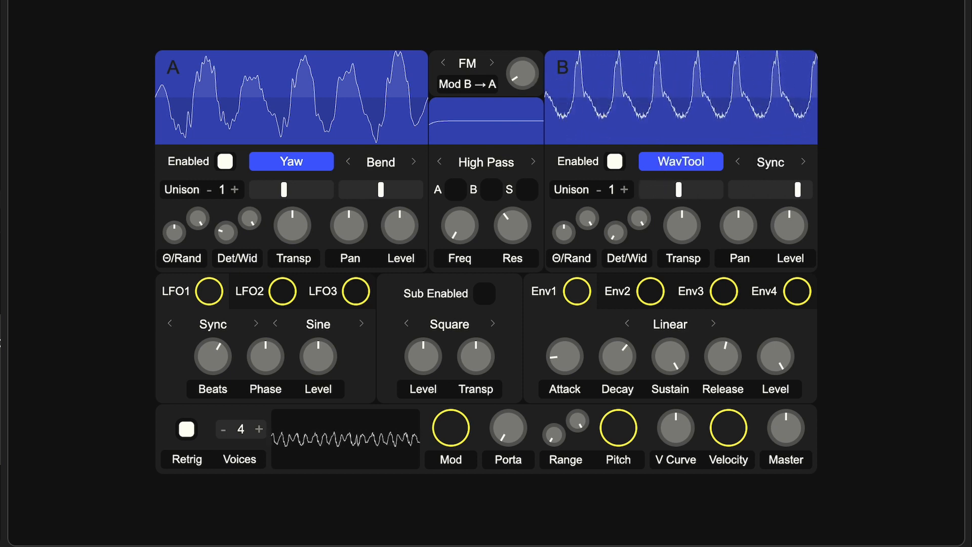
Try a higher FM amount while lowering oscillator B's sync amount below centre, then return the FM amount to zero.
left_click_drag(522, 74, 522, 64)
left_click_drag(810, 189, 758, 189)
left_click_drag(522, 74, 522, 92)
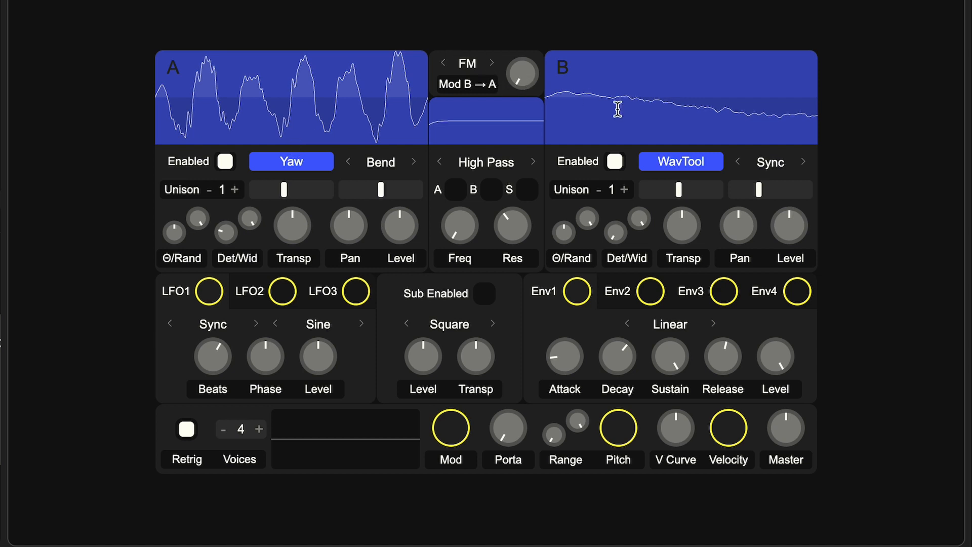
Change oscillator B's warp to Bend and set the B-to-A modulation to AM at full amount.
left_click(736, 163)
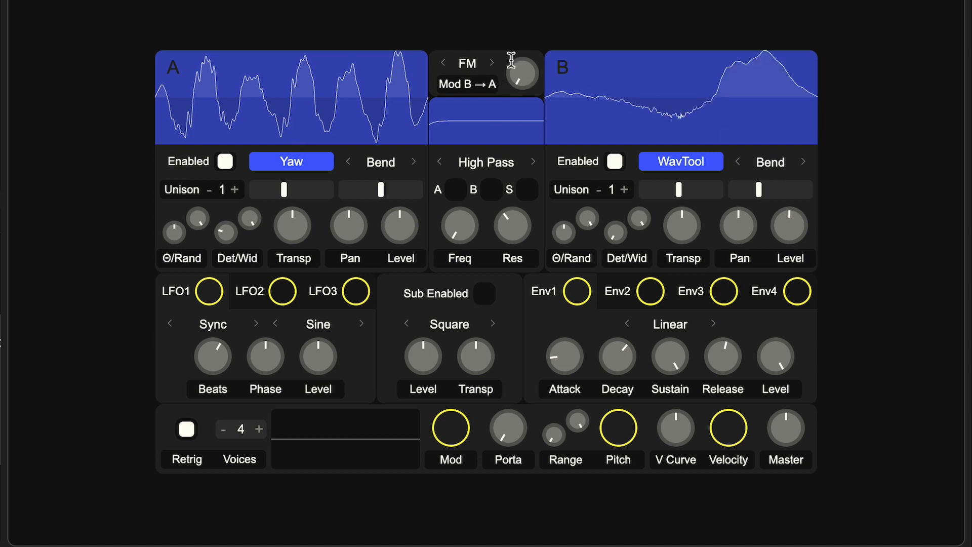
left_click(494, 63)
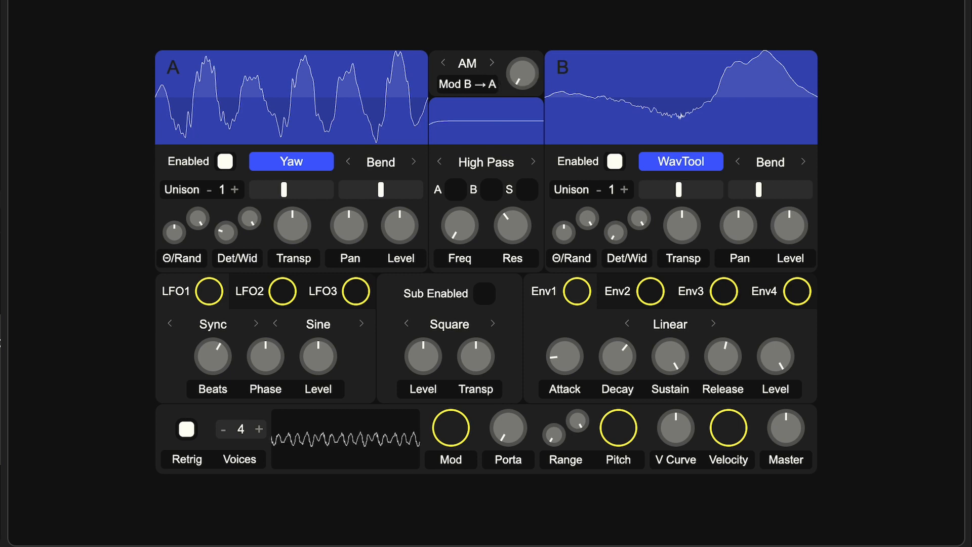
left_click_drag(521, 75, 521, 35)
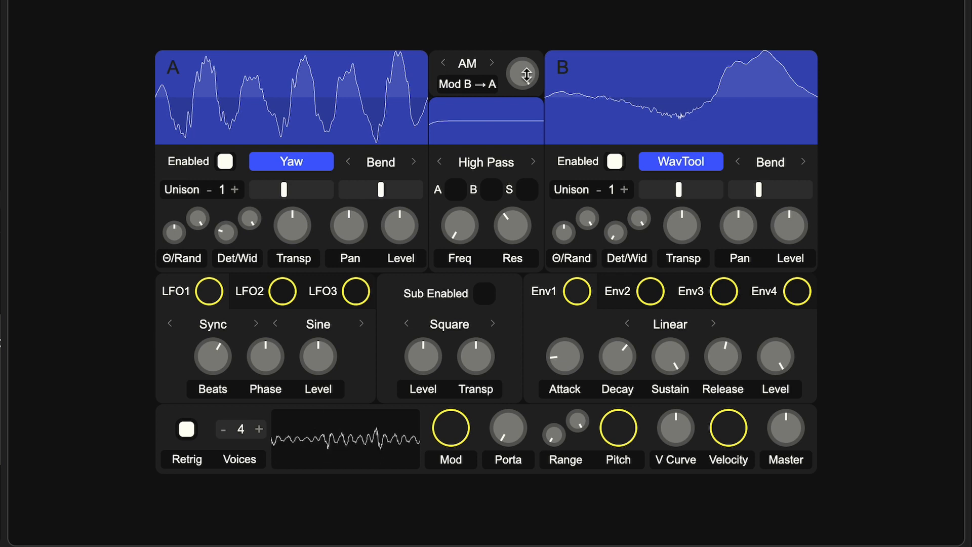
Set oscillator B's warp back to Sync with an amount slightly above centre and raise its transposition to about 7.
left_click(803, 162)
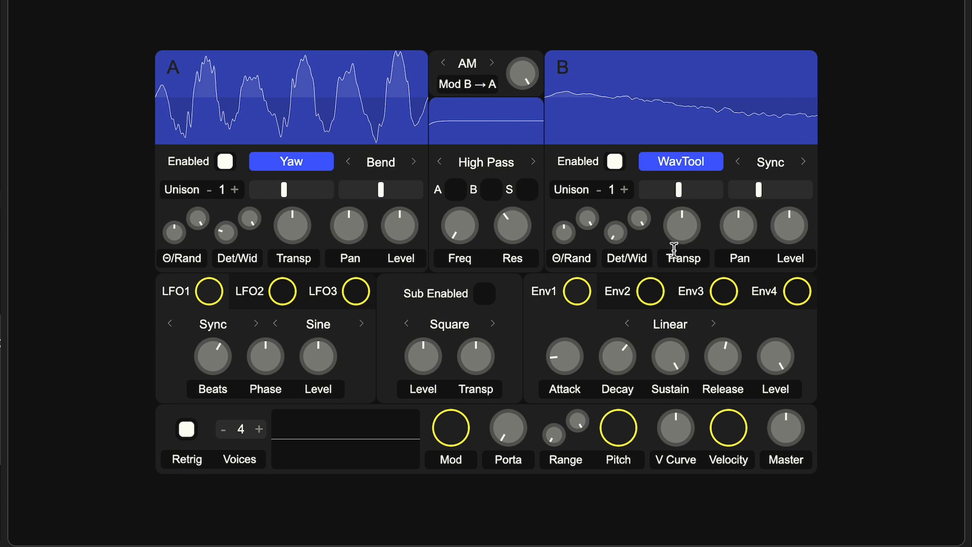
left_click_drag(765, 197, 788, 197)
left_click_drag(692, 221, 691, 153)
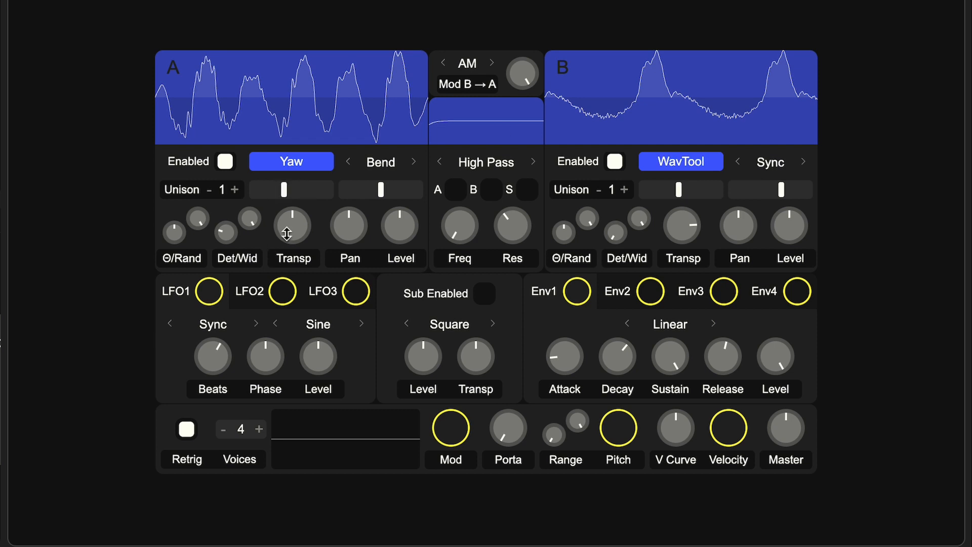
Try oscillator B's transposition at about 5, return it to zero and switch the modulation mode to Ring.
left_click(678, 189)
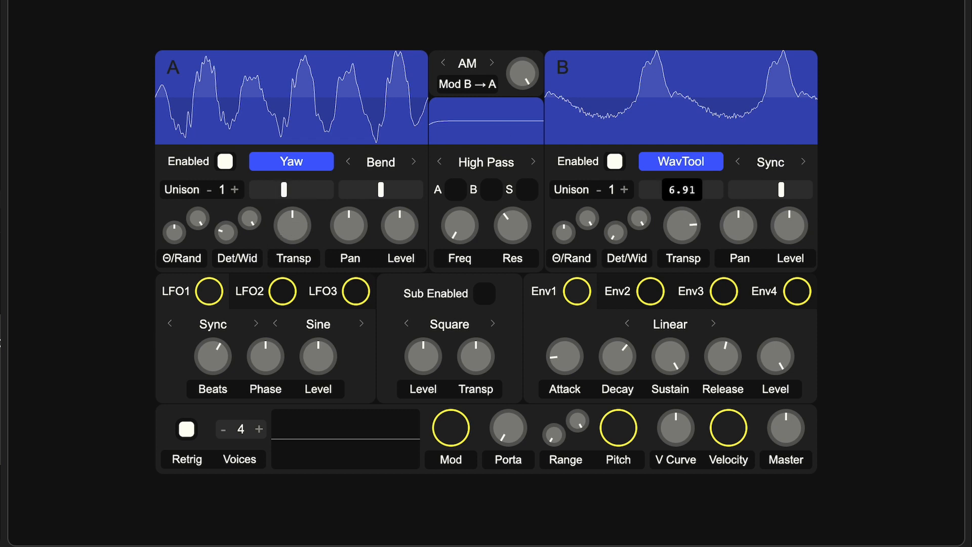
left_click_drag(678, 189, 688, 219)
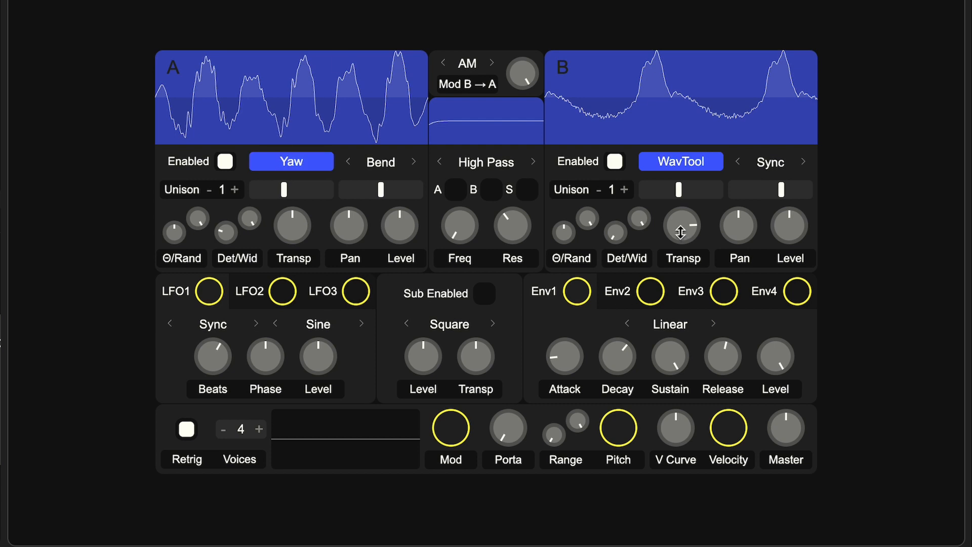
left_click_drag(684, 229, 683, 231)
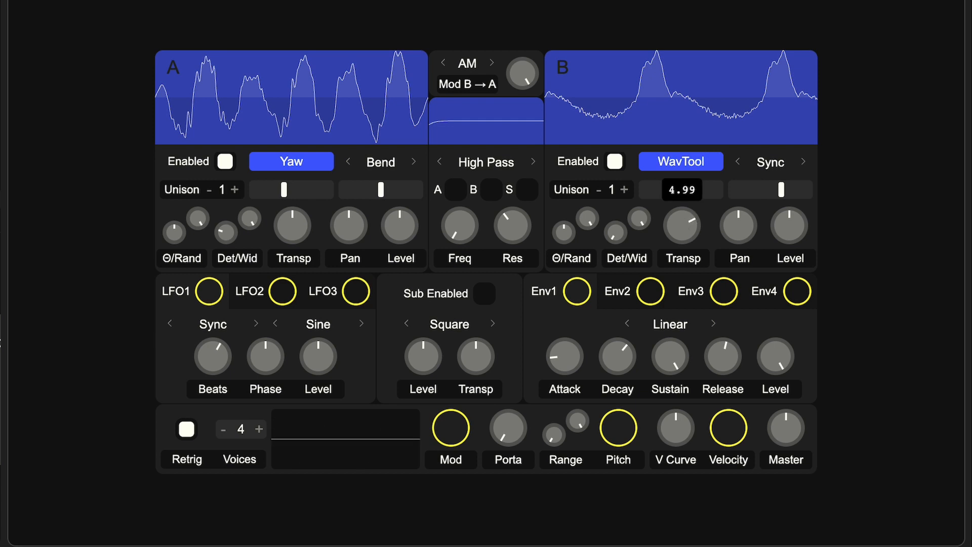
left_click_drag(683, 225, 683, 261)
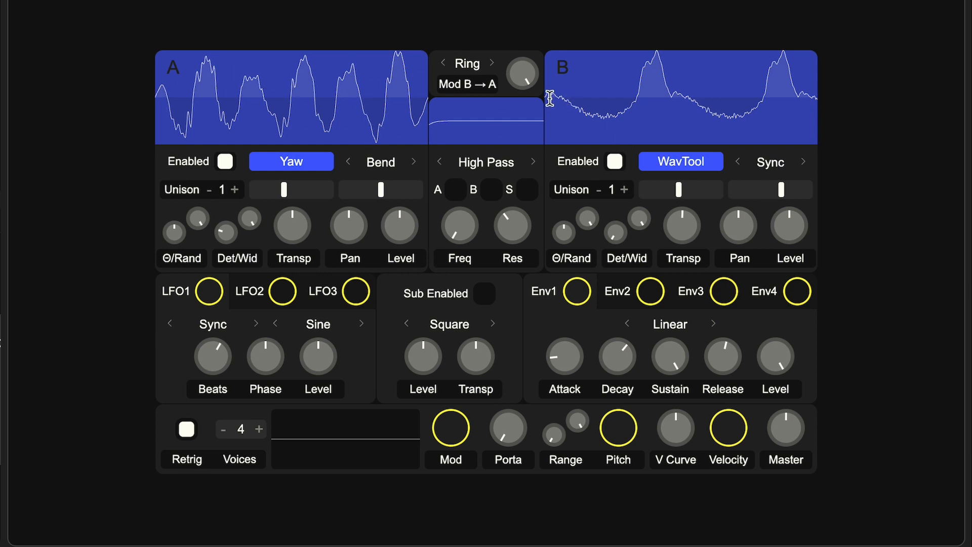
mouse_move(522, 75)
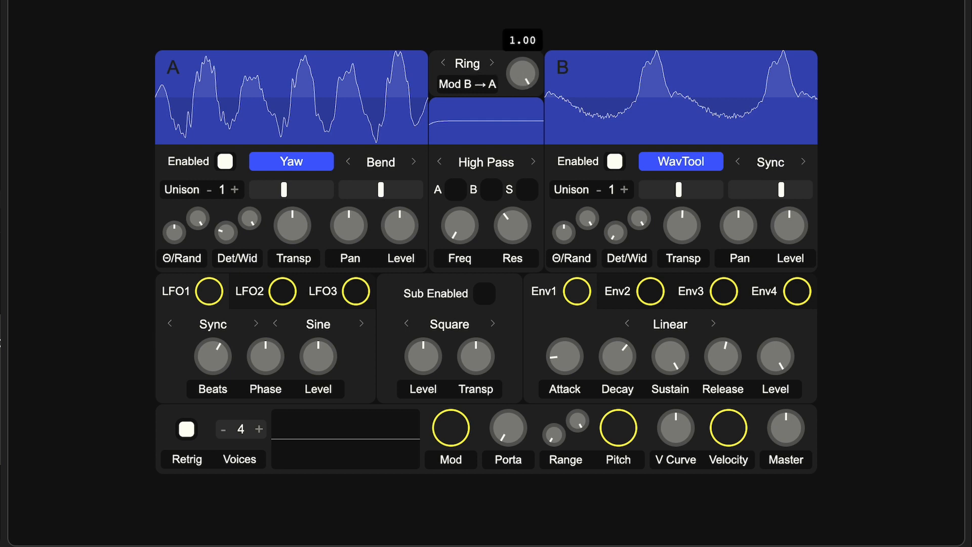
Try Ring modulation at different amounts with oscillator B transposed up, then switch the modulation between the oscillators off.
left_click_drag(522, 74, 522, 0)
left_click_drag(682, 226, 682, 145)
left_click_drag(521, 72, 524, 92)
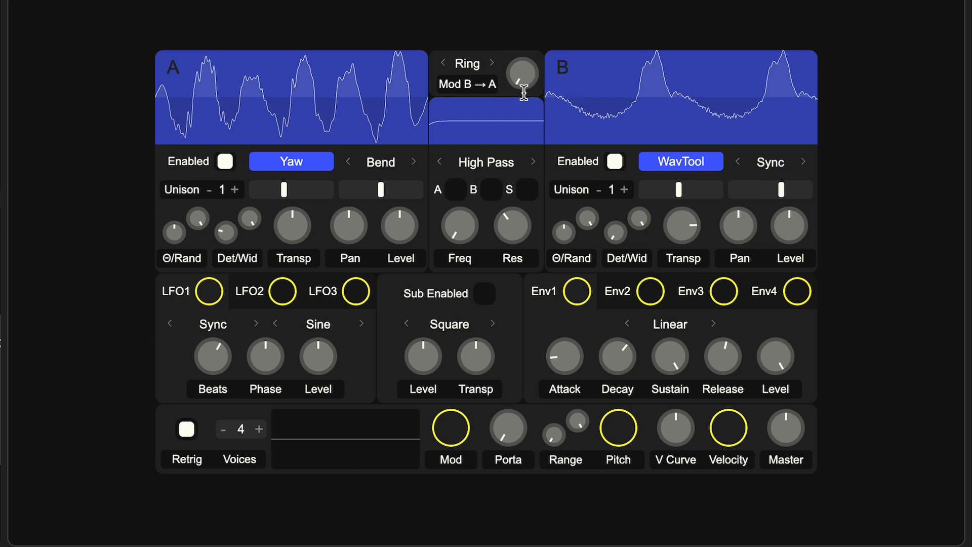
left_click_drag(540, 81, 545, 74)
left_click_drag(517, 70, 517, 44)
double_click(517, 78)
left_click(491, 62)
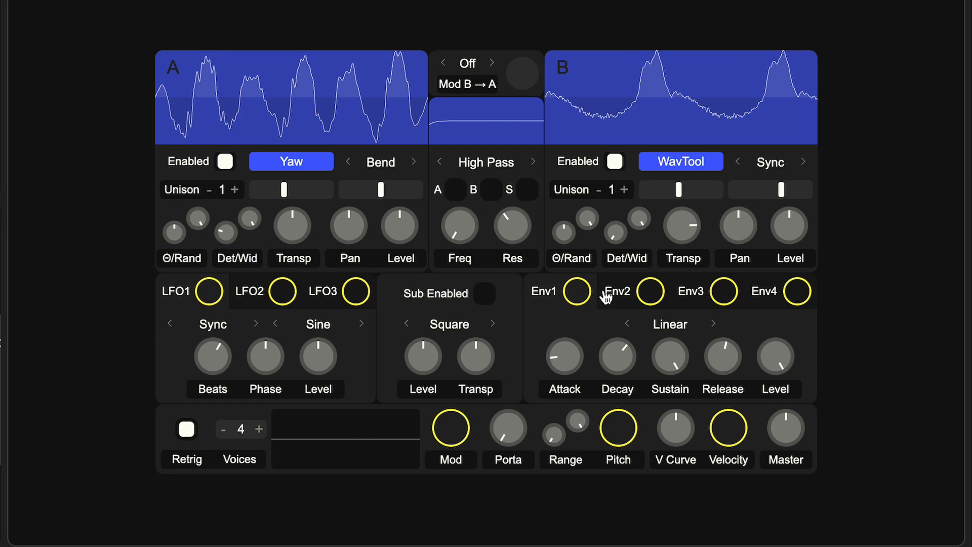
Look through the settings of LFO1, LFO2 and LFO3 and of the envelopes.
left_click(244, 300)
left_click(346, 292)
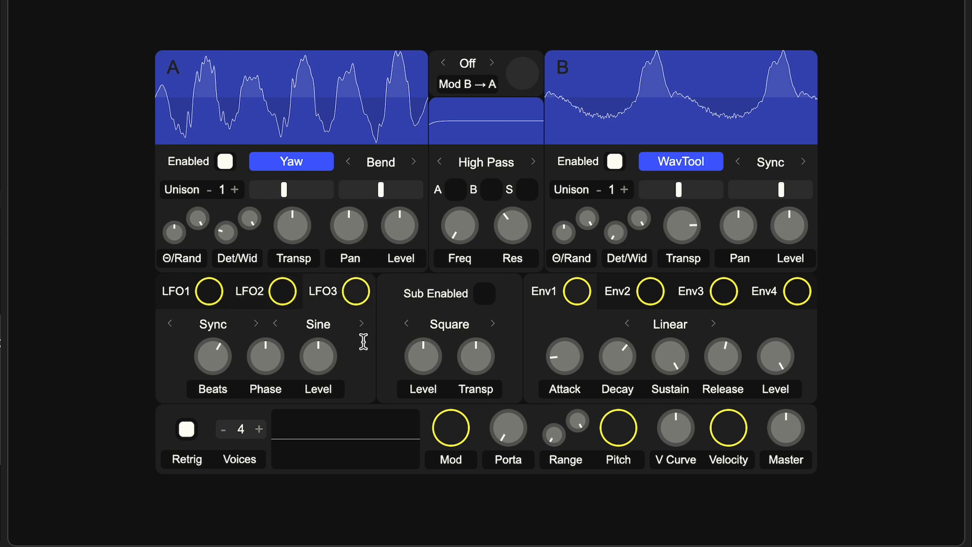
left_click(221, 291)
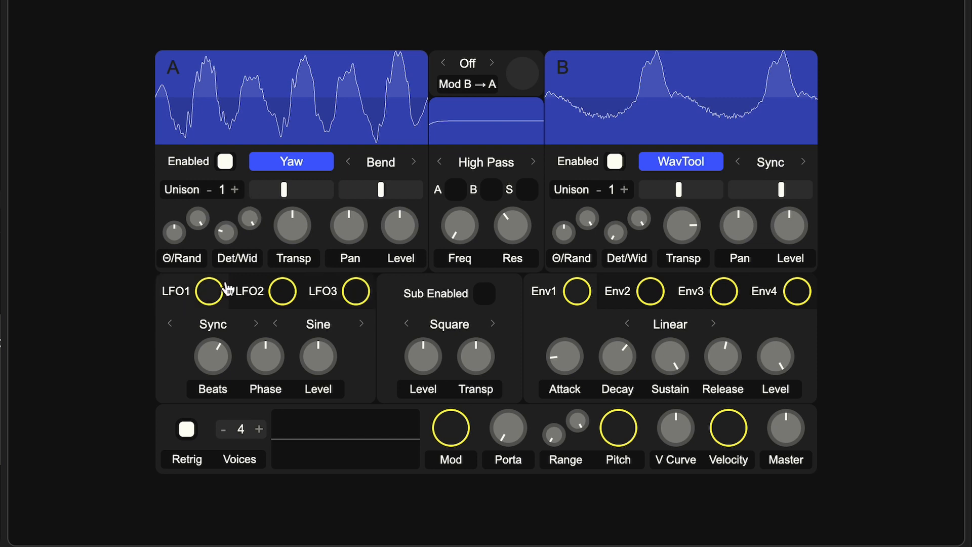
left_click(310, 299)
left_click(280, 291)
left_click(203, 304)
left_click(282, 294)
left_click(337, 297)
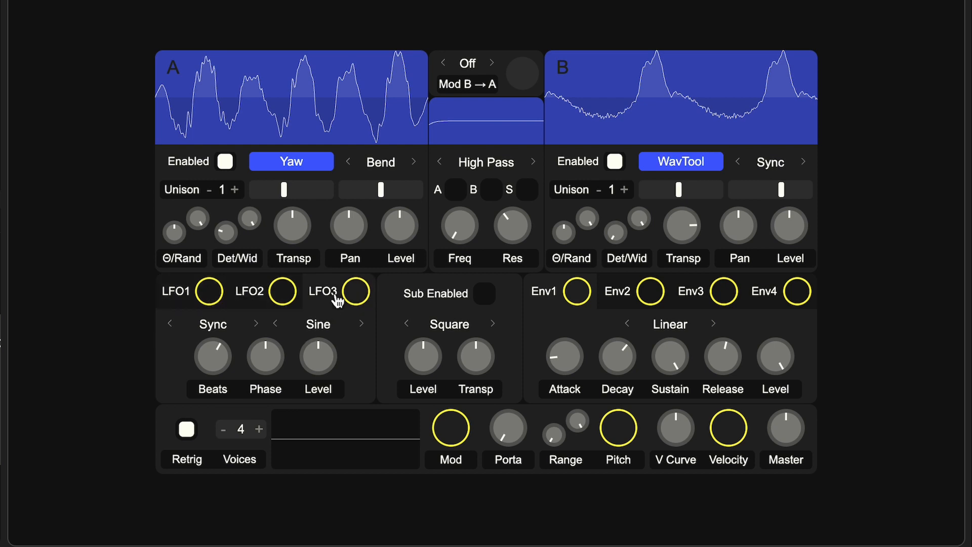
left_click(648, 309)
left_click(774, 306)
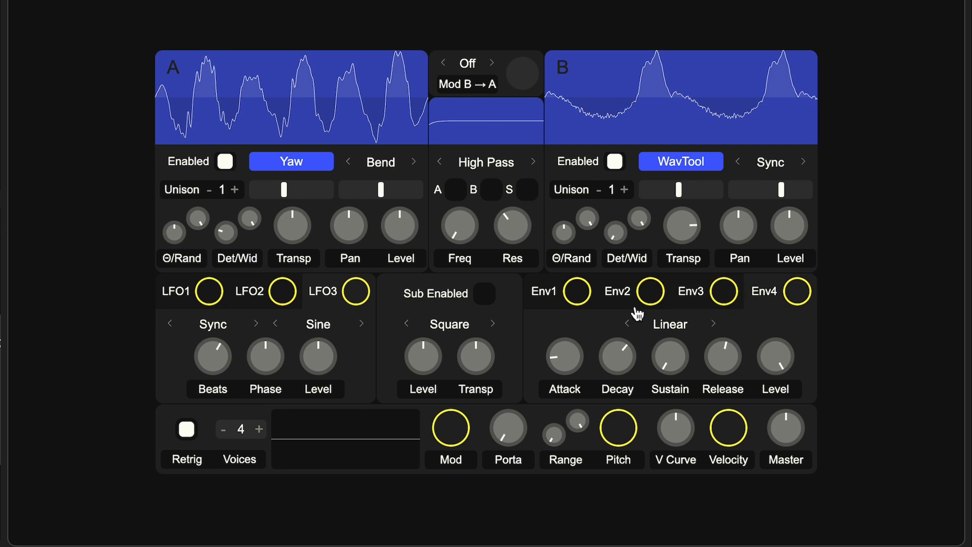
left_click(554, 304)
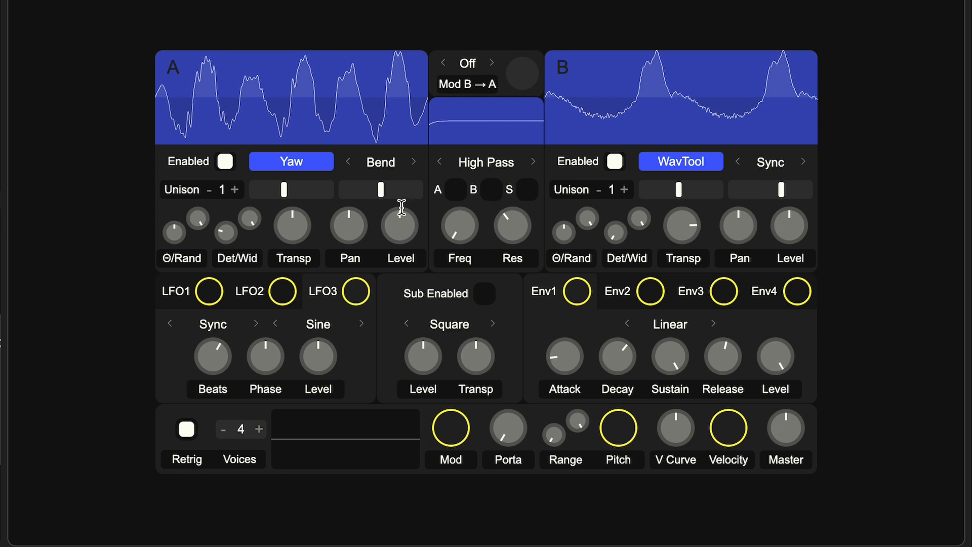
Reset oscillator B's transposition and disable it, then sweep oscillator A's wavetable position to just below the middle.
double_click(686, 233)
left_click(615, 162)
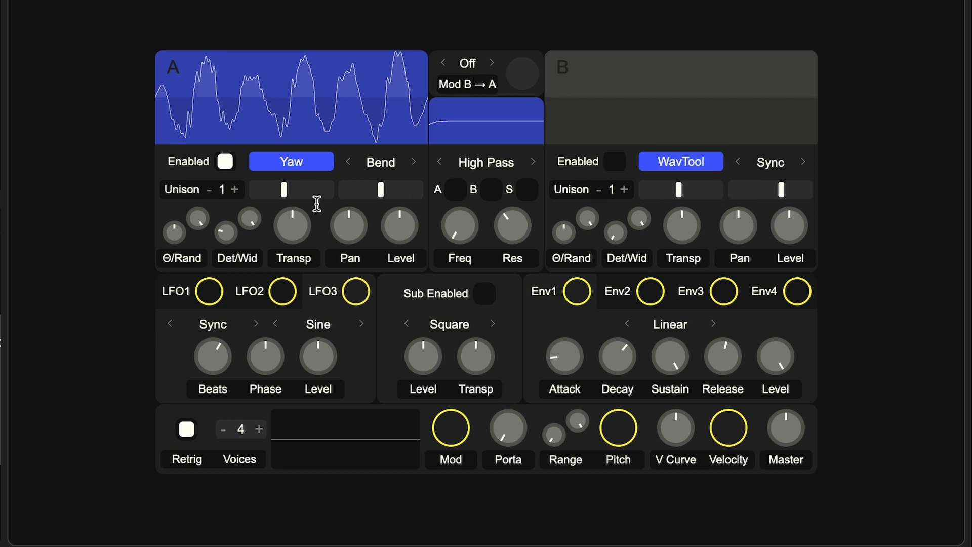
mouse_move(284, 189)
mouse_move(284, 189)
left_mouse_down()
mouse_move(269, 190)
mouse_move(332, 189)
mouse_move(252, 189)
mouse_move(332, 189)
mouse_move(251, 189)
mouse_move(332, 189)
mouse_move(260, 188)
mouse_move(300, 189)
left_mouse_up()
mouse_move(292, 189)
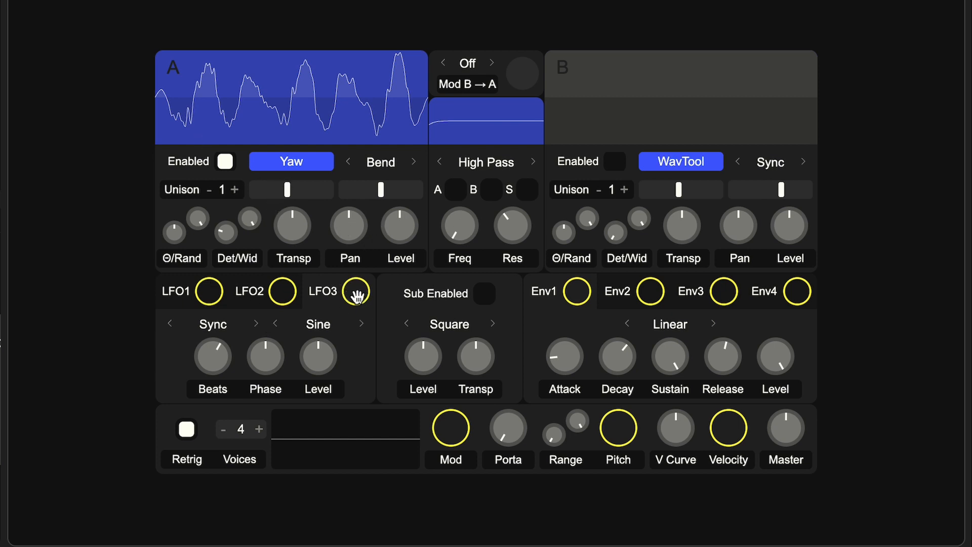
Map LFO3 to oscillator A's wavetable position, set that position to 0.50 and play the sound.
left_click_drag(357, 296, 299, 185)
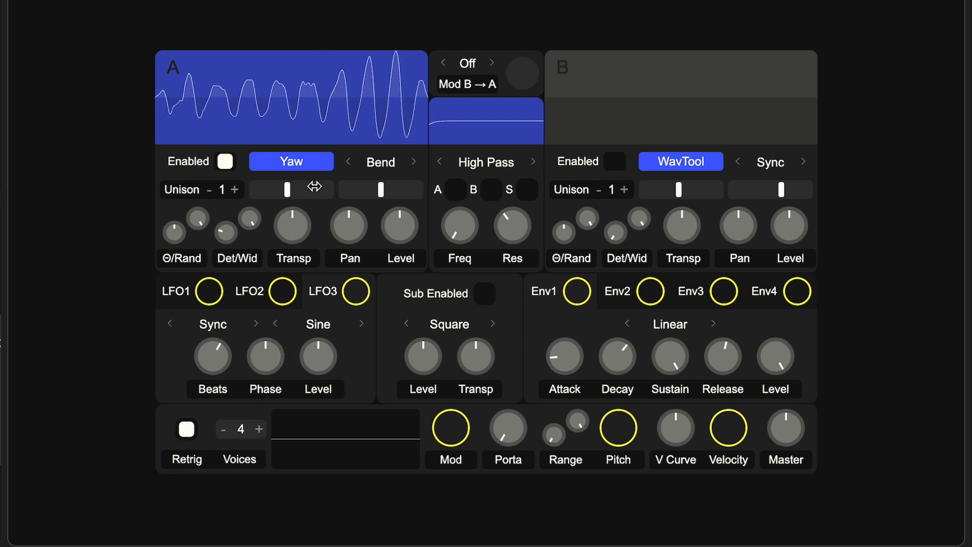
mouse_move(284, 188)
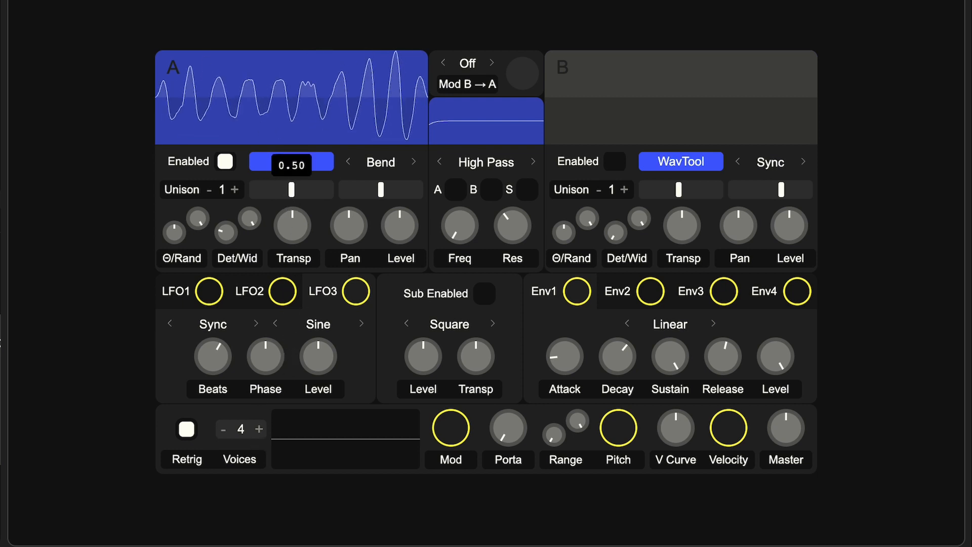
key("space")
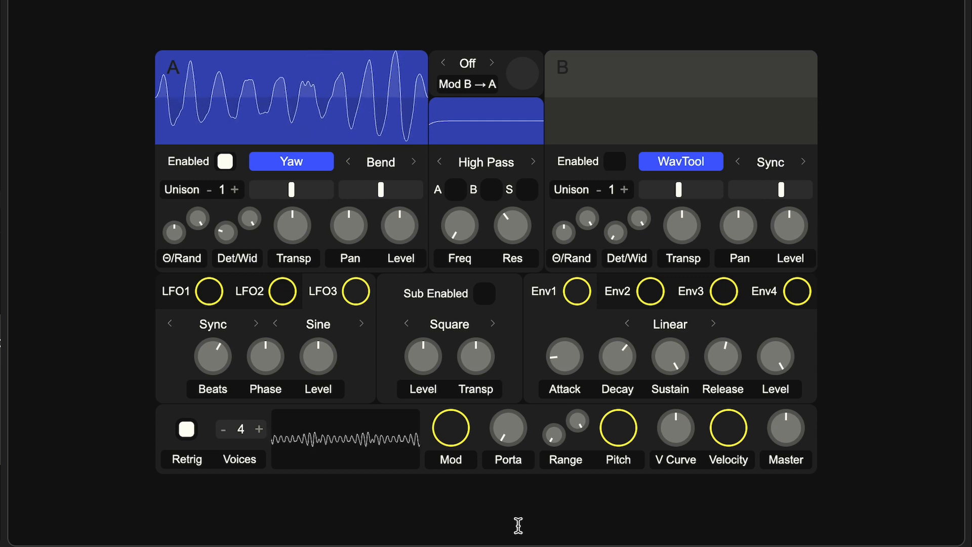
key("space")
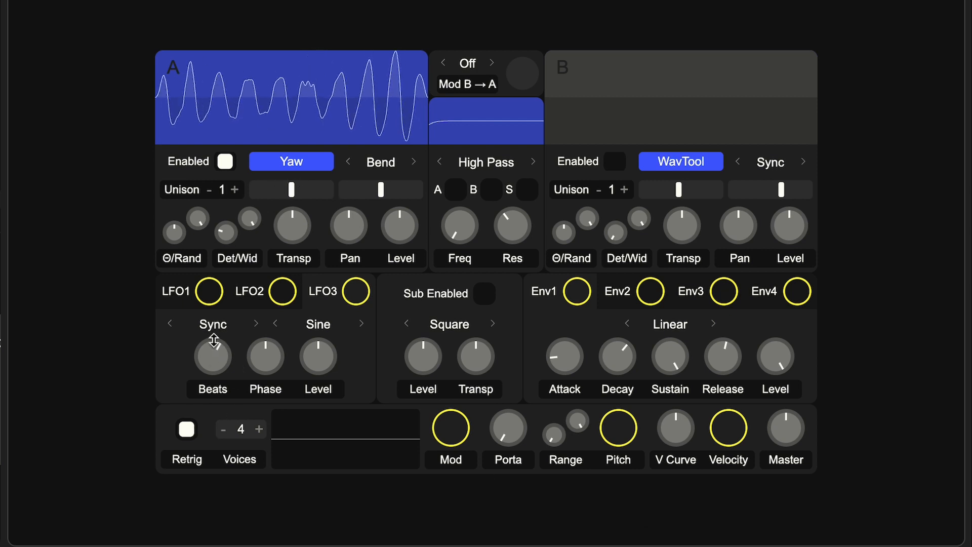
Adjust LFO3's beats and try its phase at about 2.65 and 3.14, leaving the phase moderately above centre.
mouse_move(213, 349)
left_mouse_down()
mouse_move(213, 387)
mouse_move(219, 347)
left_mouse_up()
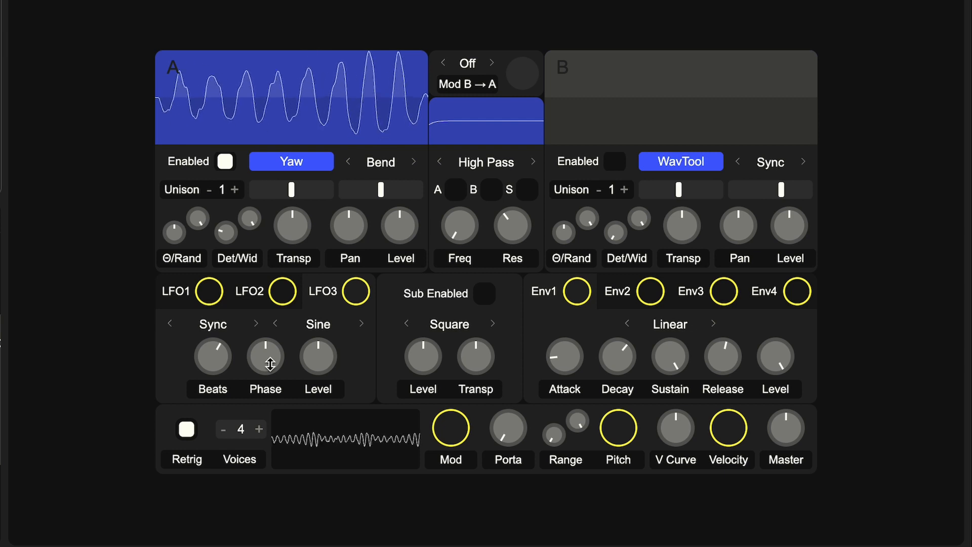
mouse_move(270, 364)
left_click_drag(270, 364, 269, 328)
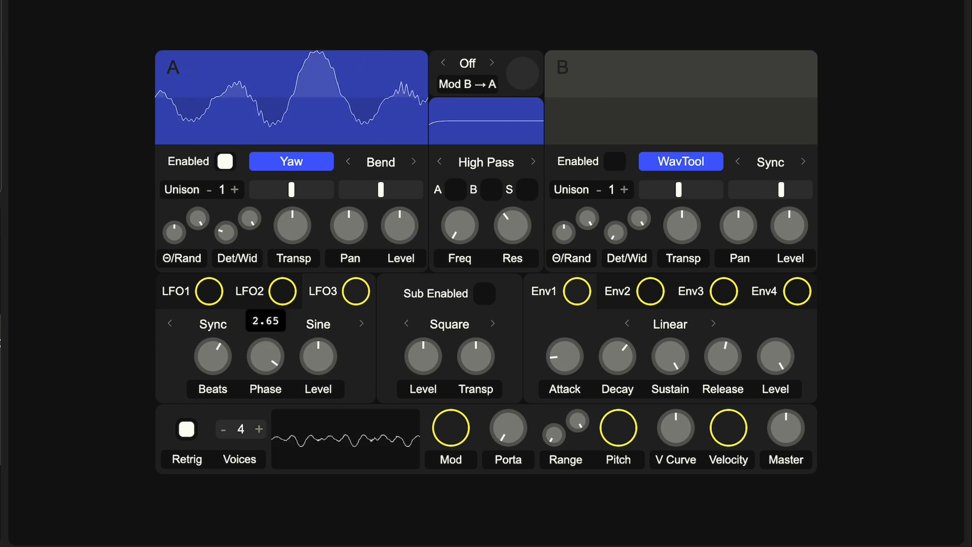
double_click(270, 360)
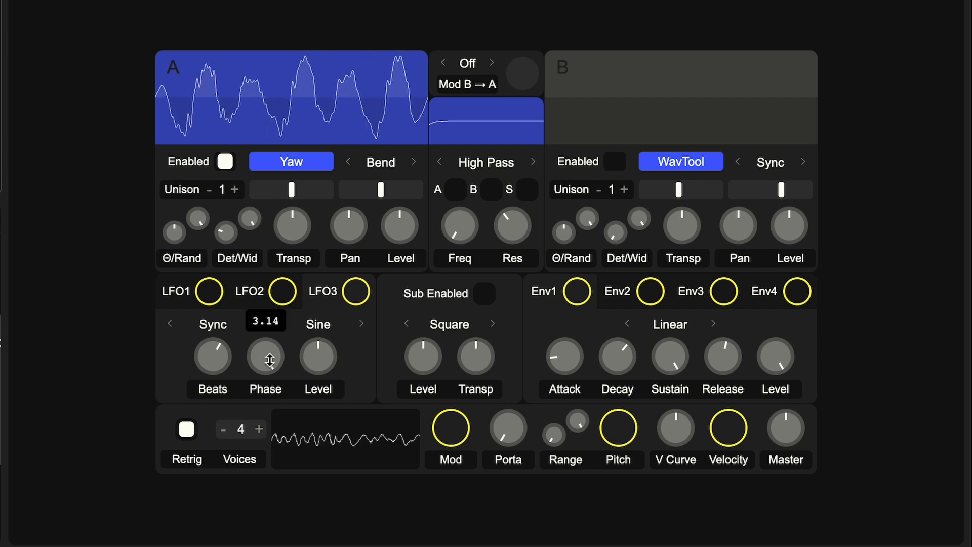
left_click_drag(270, 360, 264, 329)
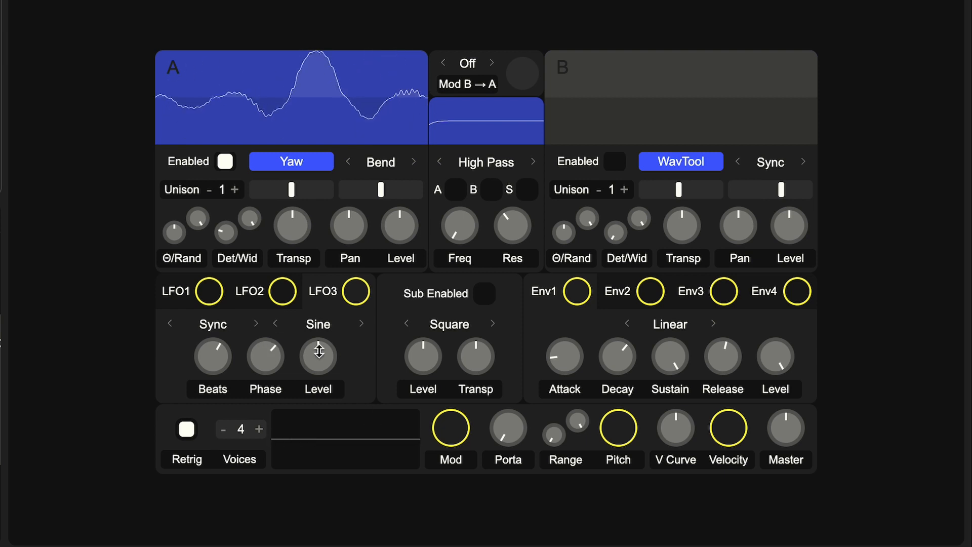
Try LFO3's level at zero, at full and at about 0.26, then return it to zero.
left_click_drag(319, 349, 318, 369)
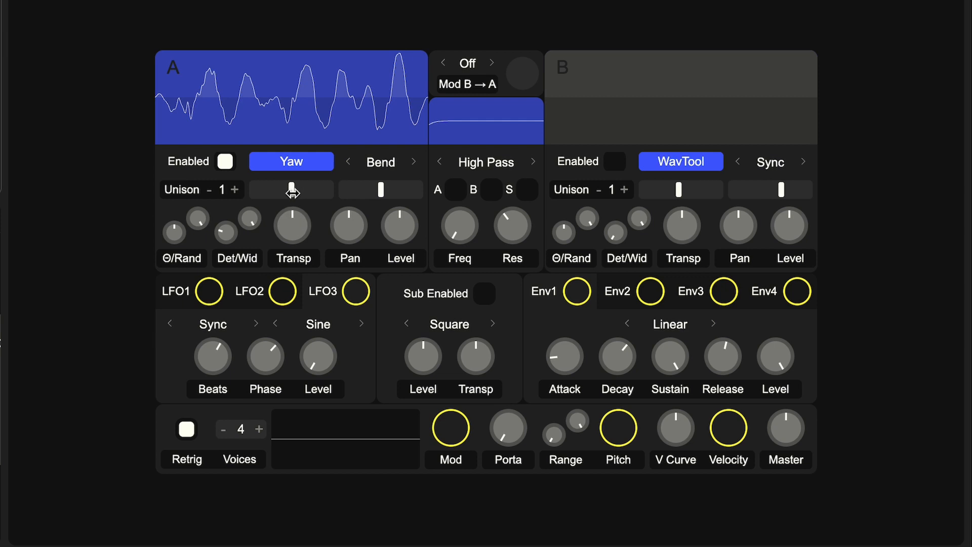
left_click_drag(327, 371, 326, 347)
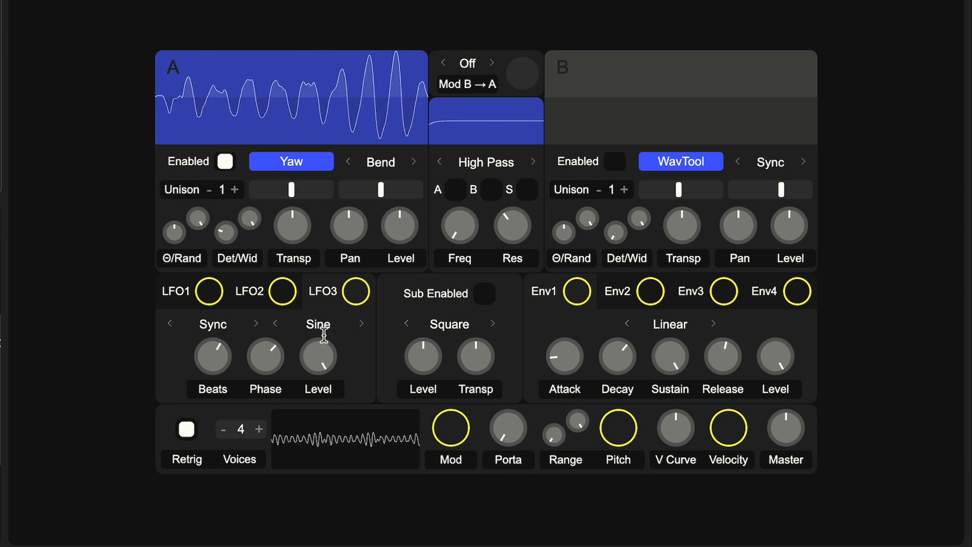
left_click_drag(319, 355, 319, 375)
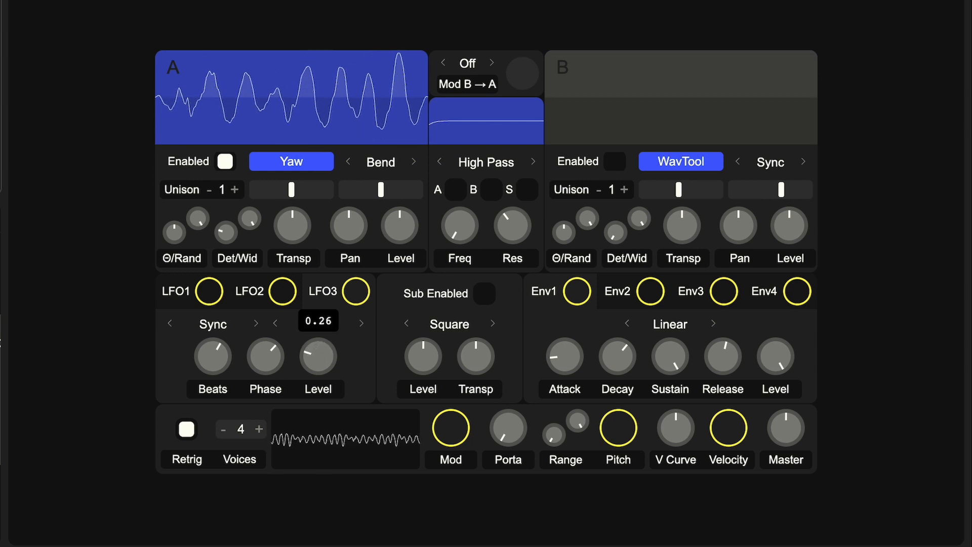
left_click_drag(319, 375, 318, 359)
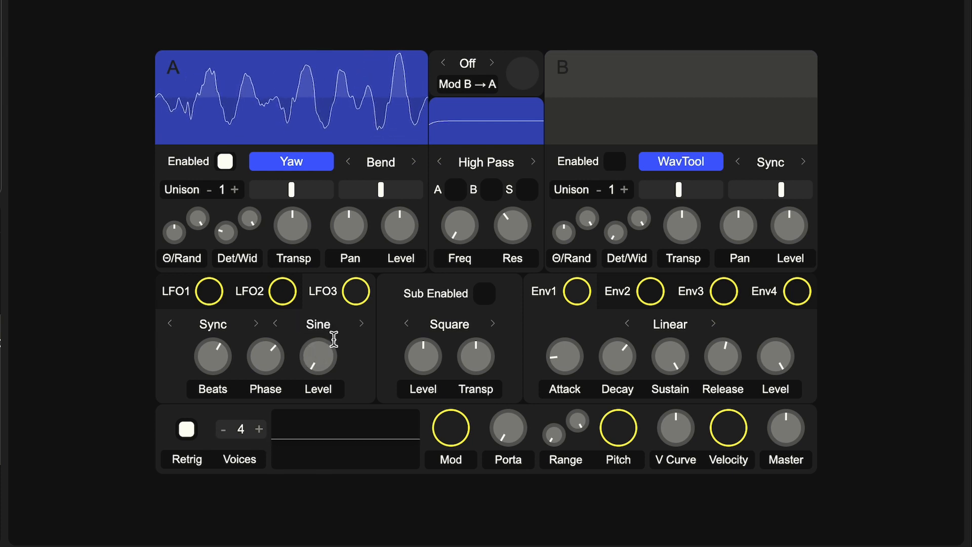
Compare the three LFOs, then set LFO3's waveform to Square and reset its level to the centre.
left_click(278, 302)
left_click(187, 304)
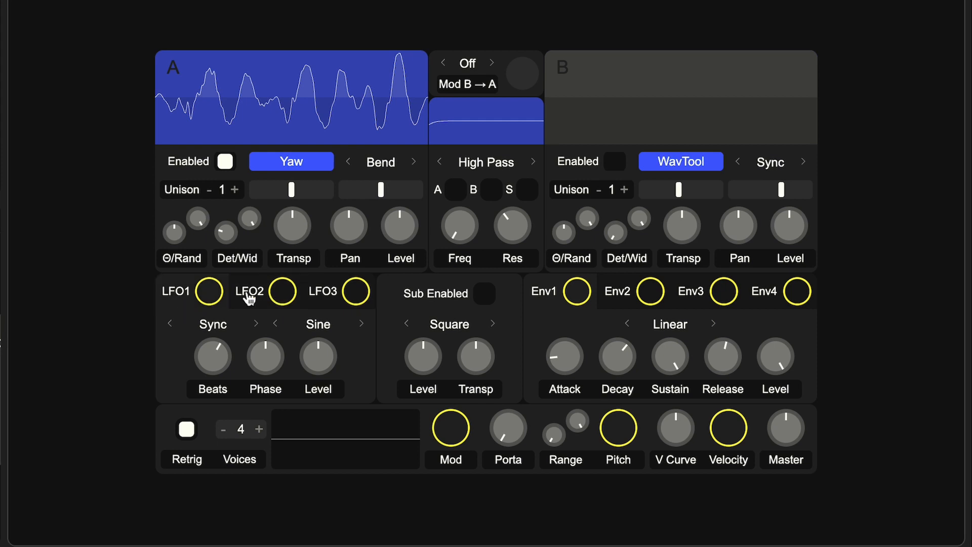
left_click(248, 304)
left_click(321, 294)
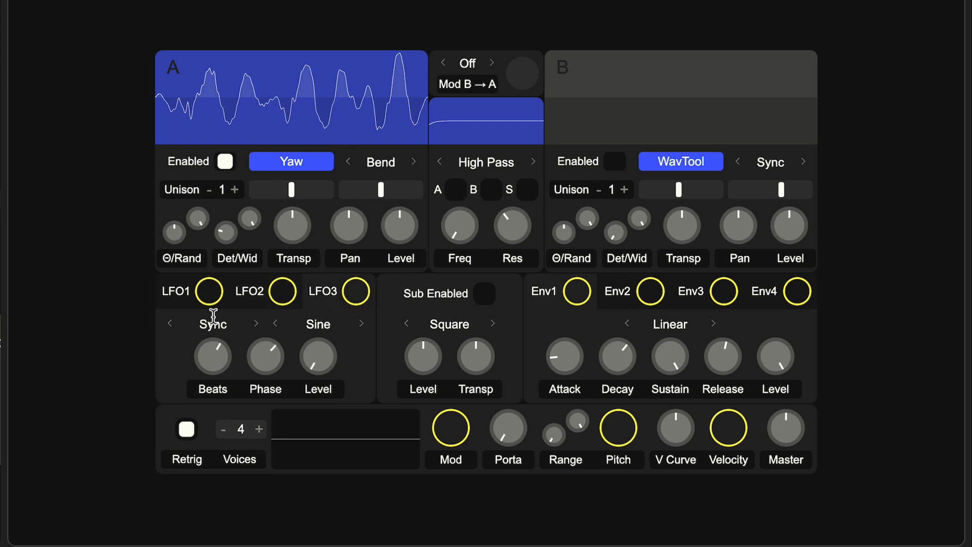
left_click(363, 327)
double_click(318, 358)
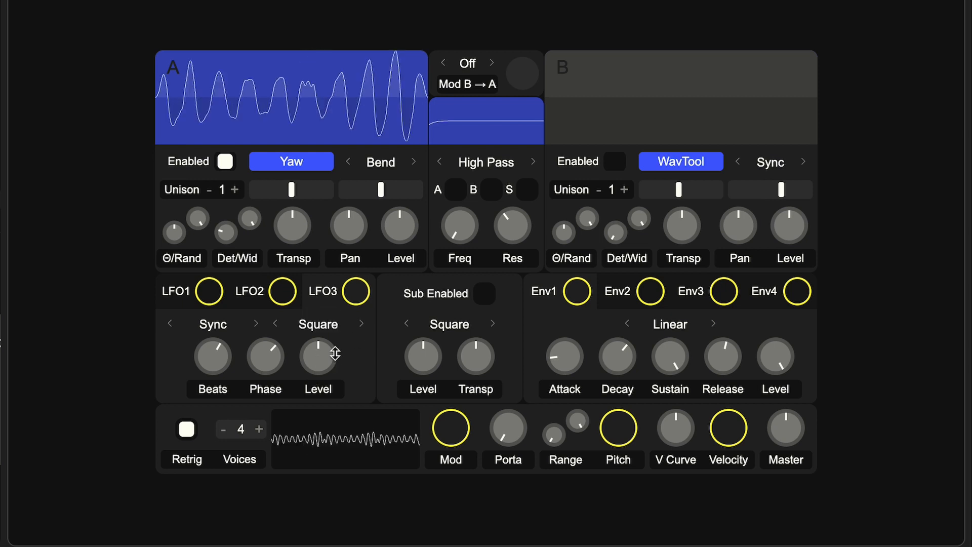
Change LFO3's waveform to Saw and its rate mode to Free with a frequency slightly above centre.
left_click(362, 325)
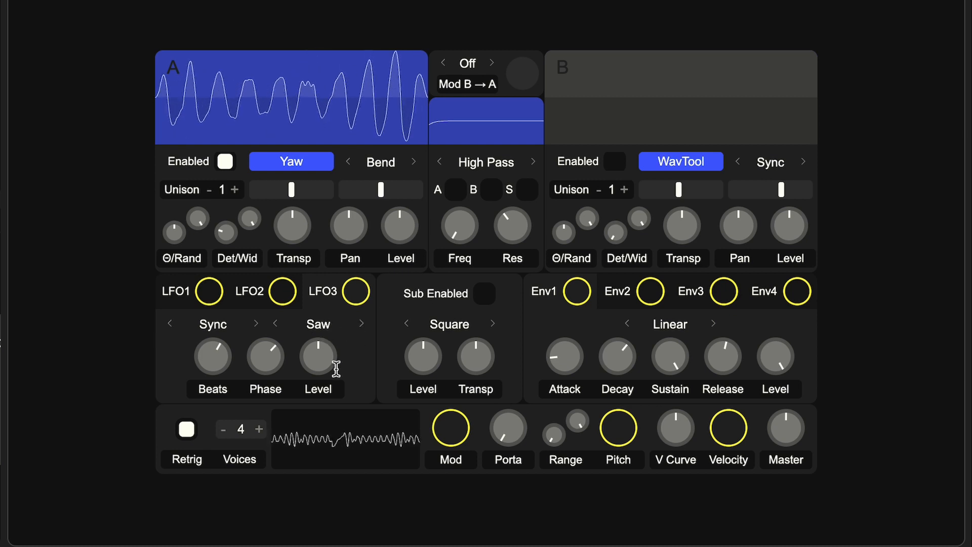
left_click(257, 325)
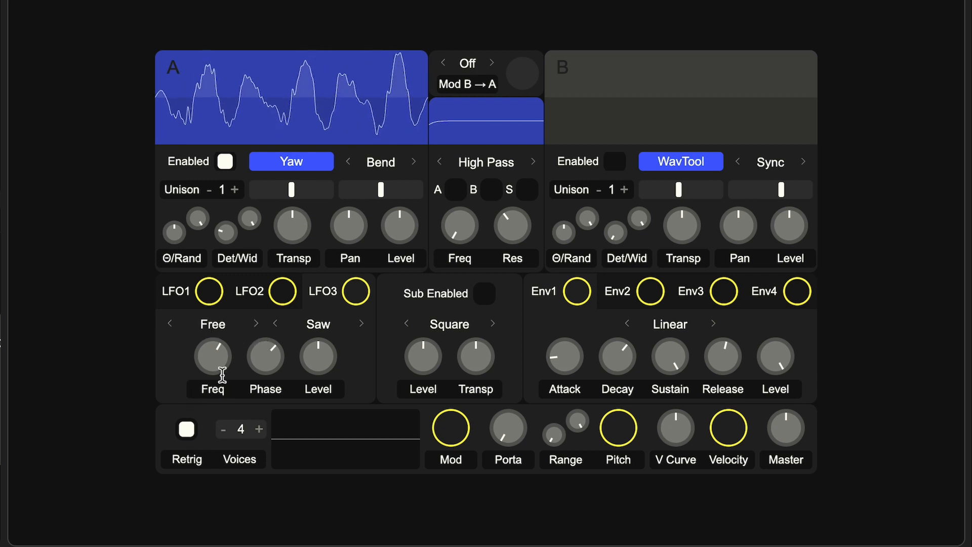
mouse_move(217, 345)
left_mouse_down()
mouse_move(219, 294)
mouse_move(219, 334)
left_mouse_up()
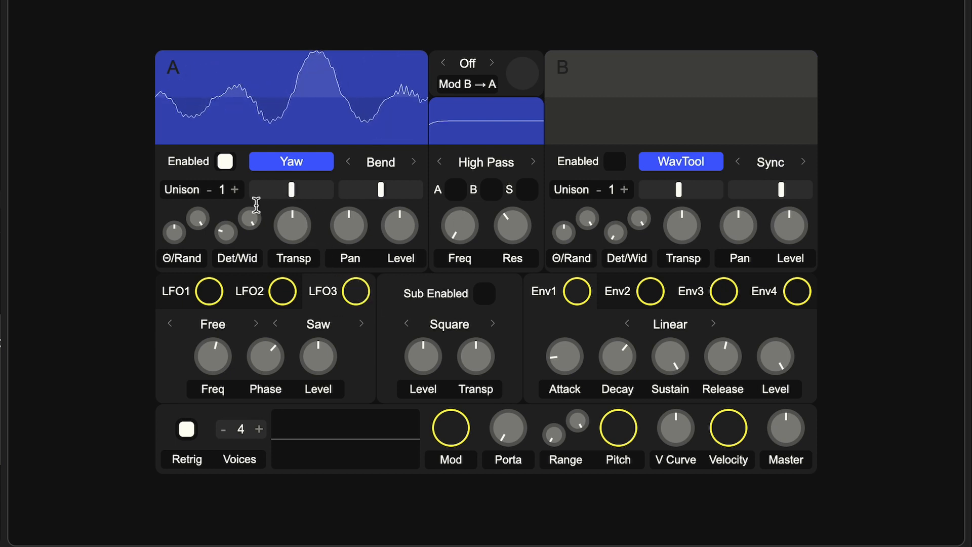
Try LFO 3's modulation amount on oscillator A's wavetable position at its lowest setting.
right_click(279, 193)
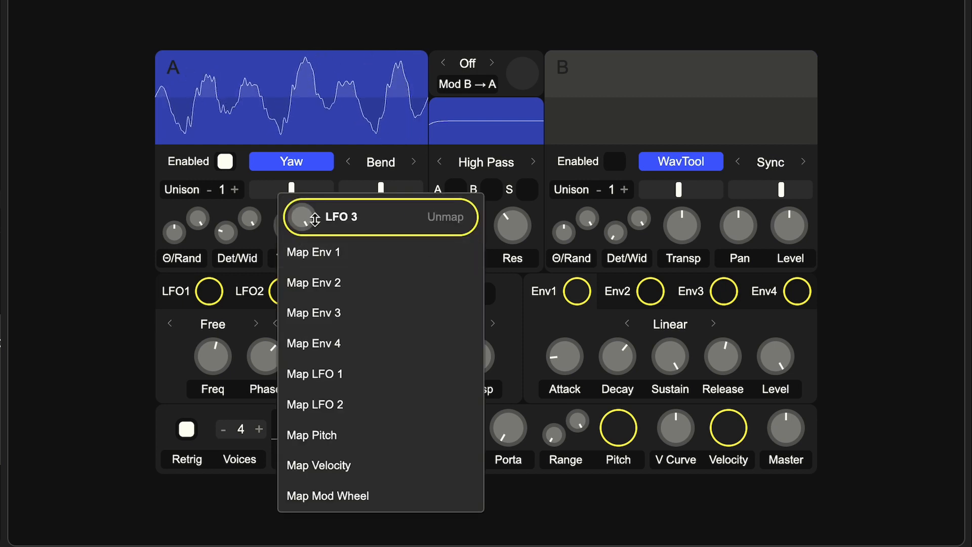
left_click_drag(307, 217, 307, 274)
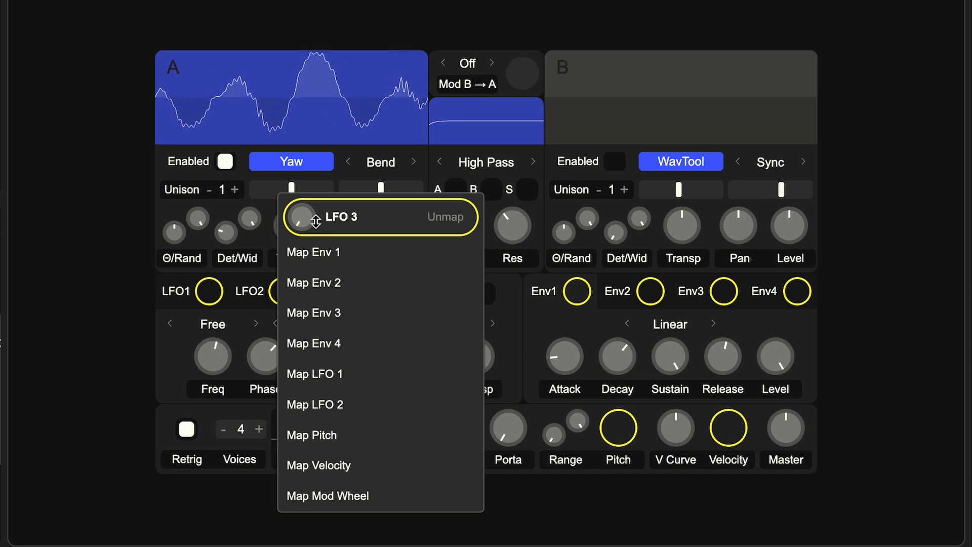
mouse_move(302, 219)
left_mouse_down()
mouse_move(302, 168)
mouse_move(303, 219)
left_mouse_up()
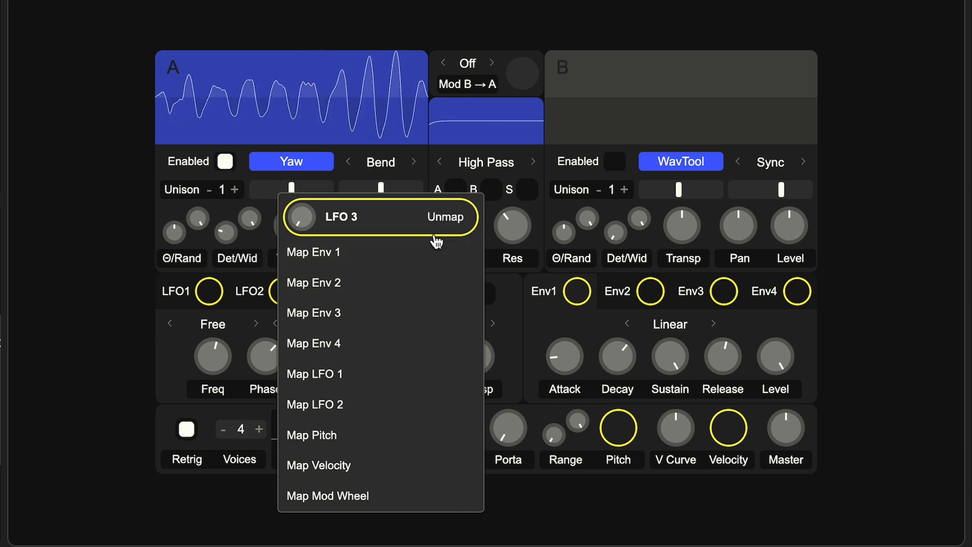
Unmap LFO 3 from oscillator A's wavetable position, try the position at 0.57 and reset it to the minimum.
left_click(444, 216)
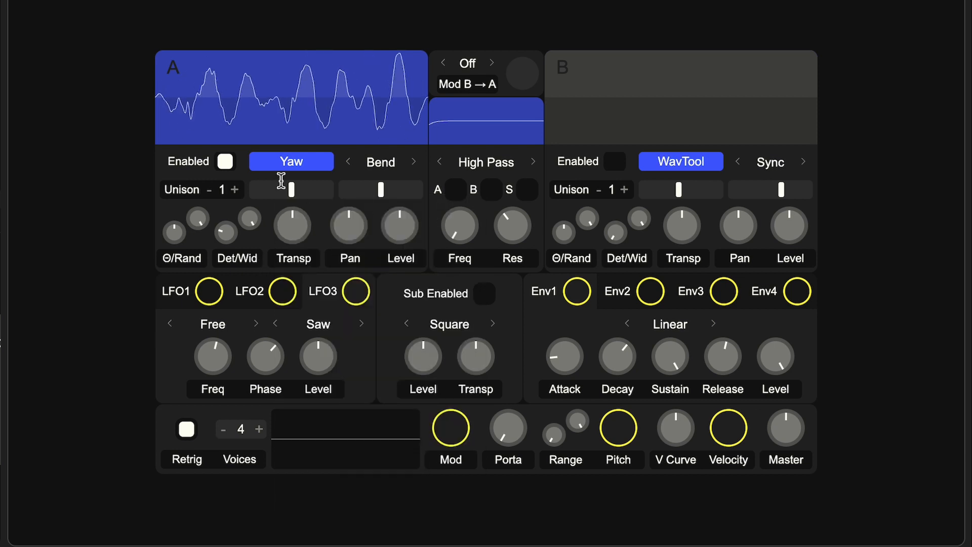
mouse_move(292, 188)
left_mouse_down()
mouse_move(265, 189)
mouse_move(298, 189)
left_mouse_up()
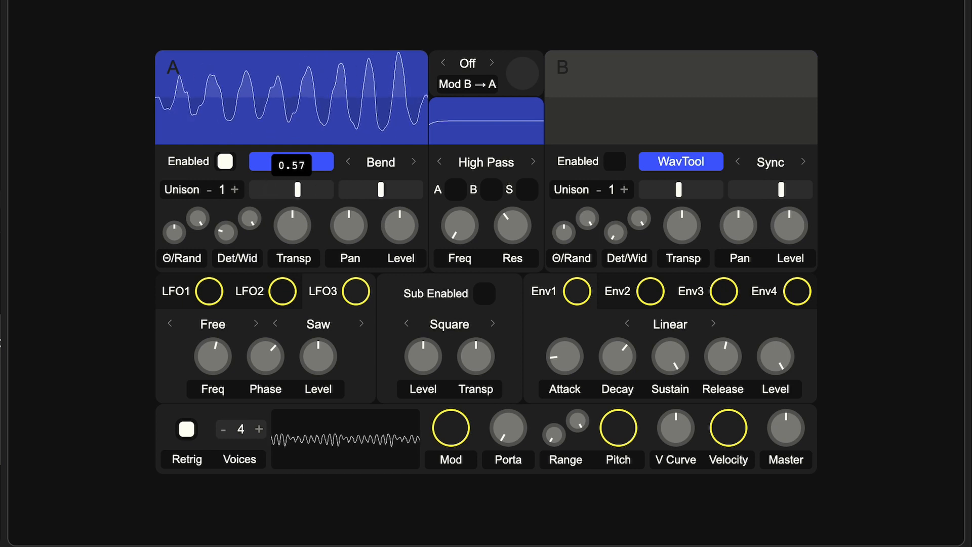
double_click(292, 187)
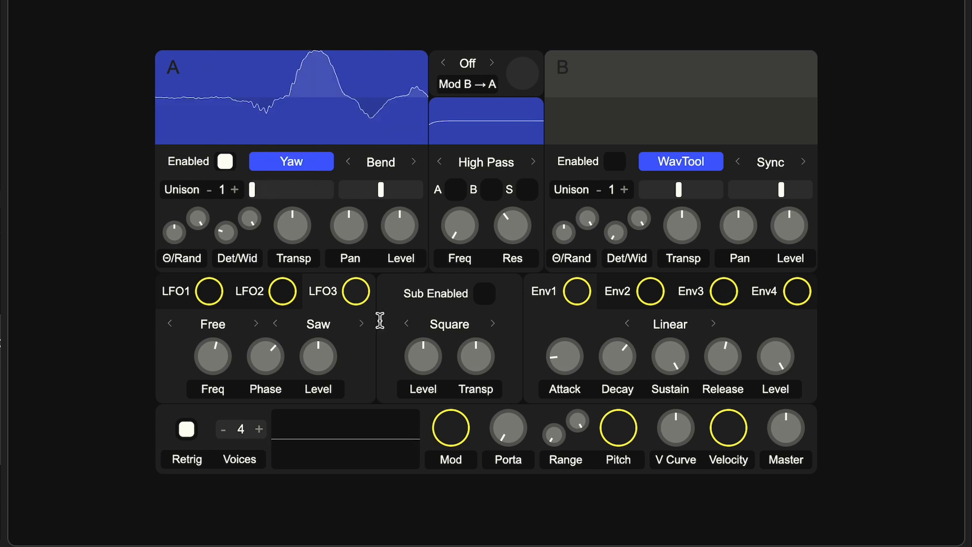
Look through the envelopes, then raise Env2's attack above centre and set its sustain to about 0.49.
left_click(635, 291)
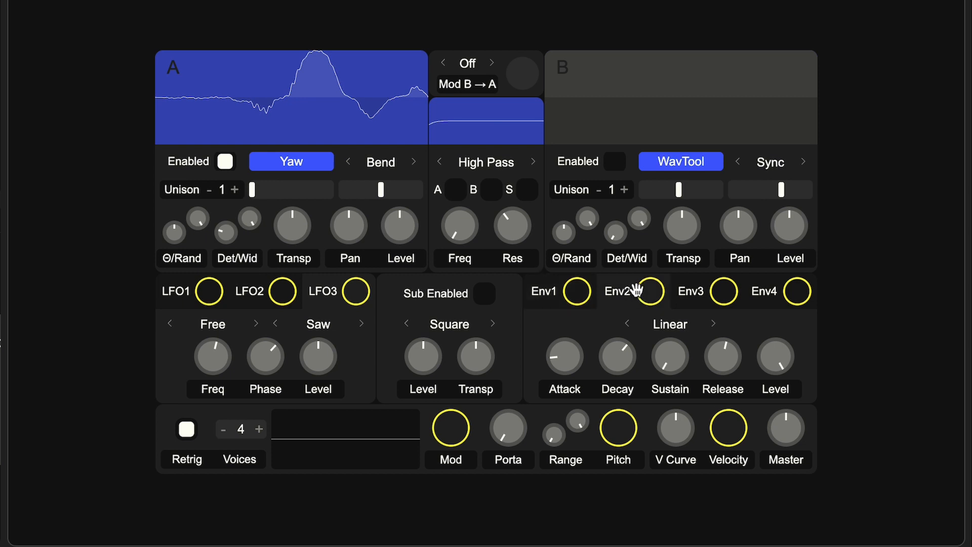
left_click(709, 303)
left_click(796, 296)
left_click(653, 296)
left_click_drag(559, 355, 558, 356)
left_click_drag(625, 354, 623, 355)
left_click_drag(670, 355, 670, 361)
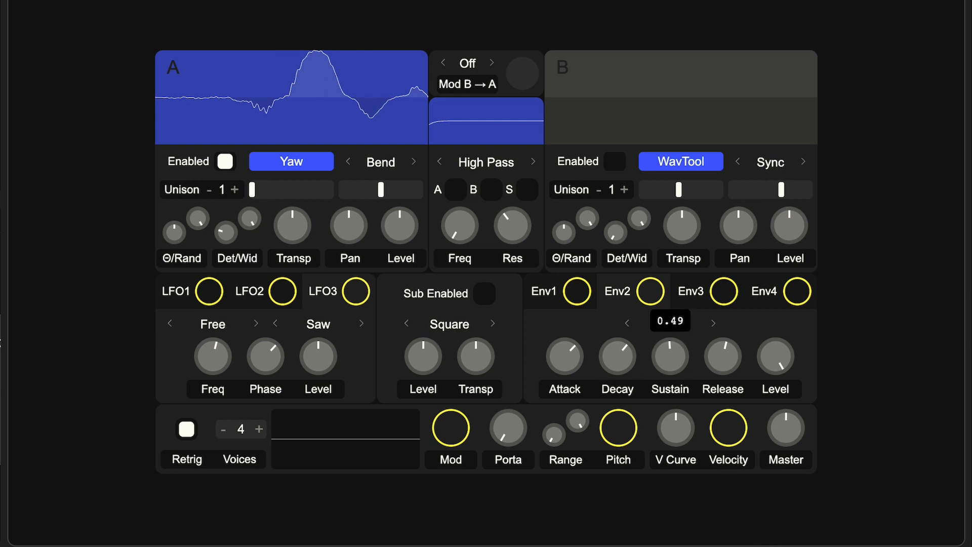
Keep Env2's sustain around the centre and raise its release further above the centre.
left_click_drag(670, 362, 665, 363)
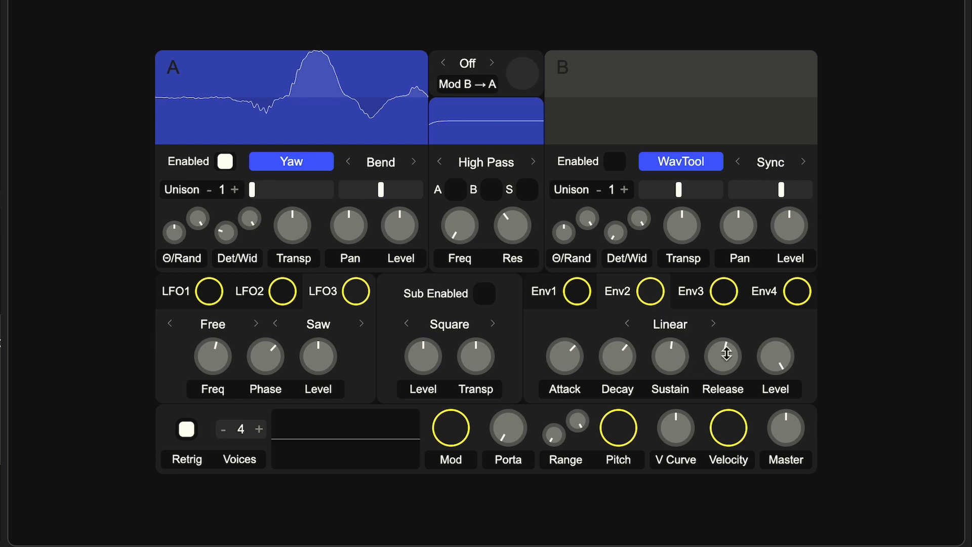
left_click_drag(727, 353, 721, 365)
left_click_drag(564, 357, 558, 356)
left_click_drag(617, 357, 617, 357)
left_click_drag(670, 357, 670, 357)
left_click_drag(740, 366, 734, 362)
left_click(736, 360)
Show Env1's settings, try its release control and return to Env2.
left_click(554, 293)
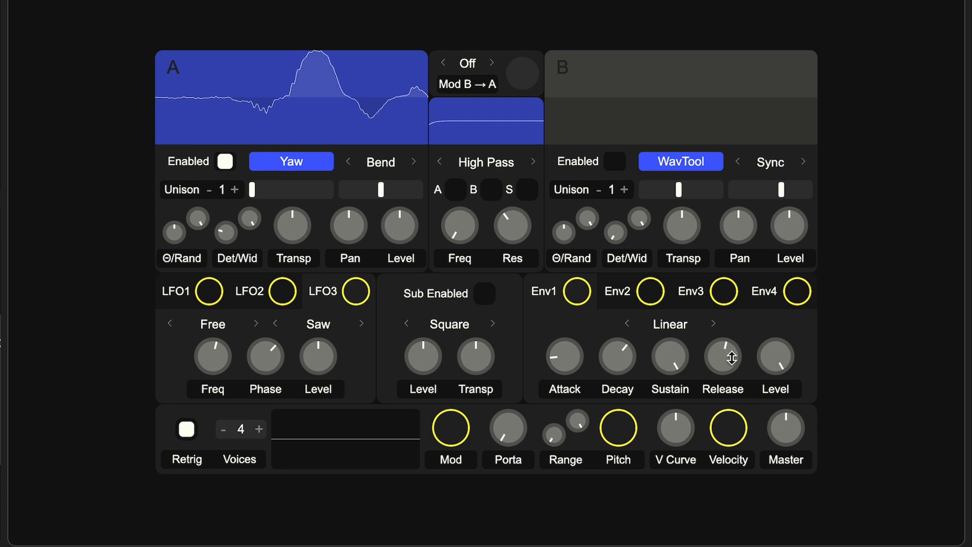
left_click_drag(732, 358, 730, 358)
left_click(647, 303)
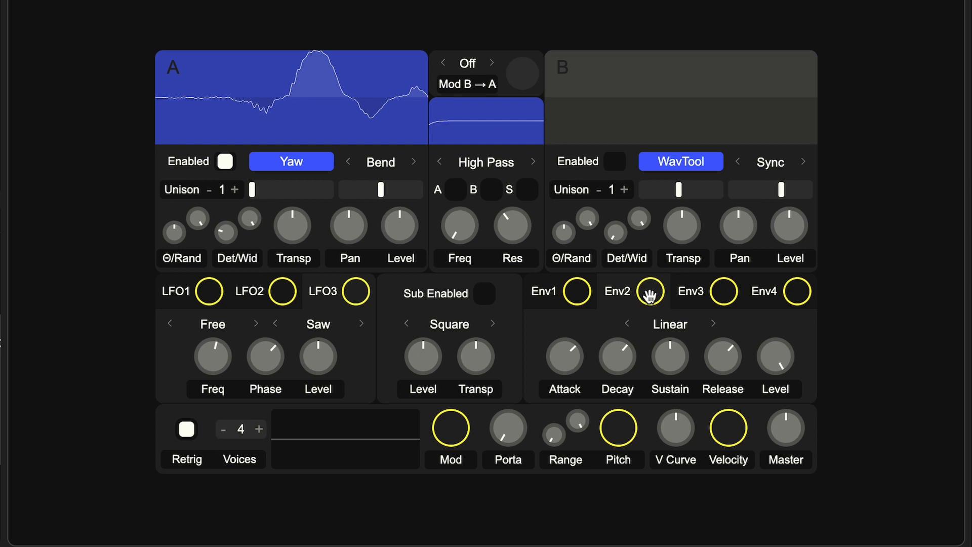
Map Env 2 to oscillator A's wavetable position and try its minimum amount with the position at maximum.
right_click(281, 187)
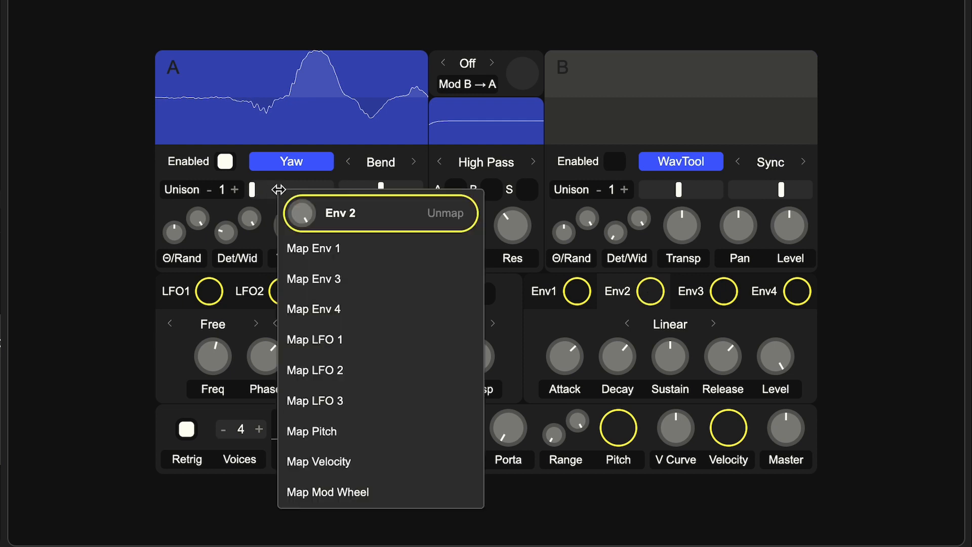
mouse_move(291, 210)
left_click_drag(292, 211, 292, 162)
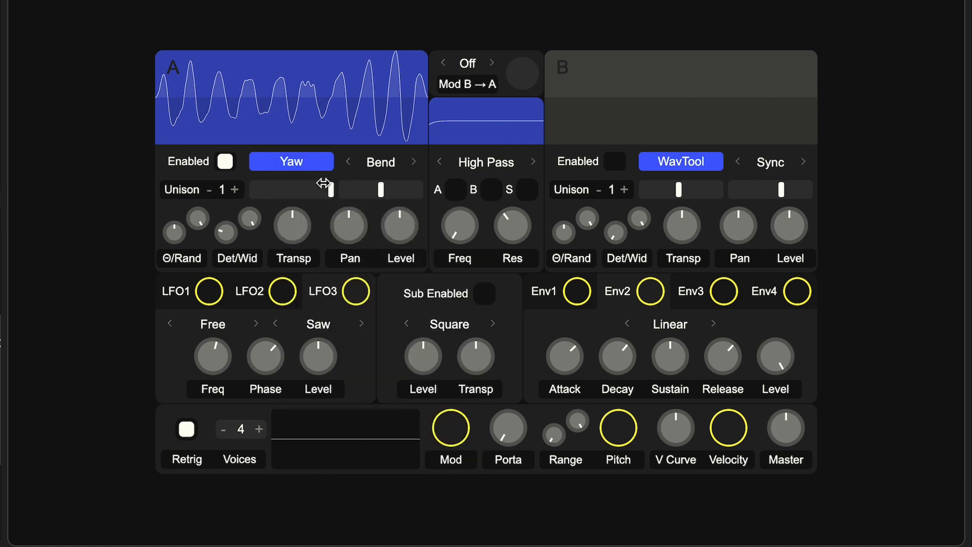
right_click(332, 189)
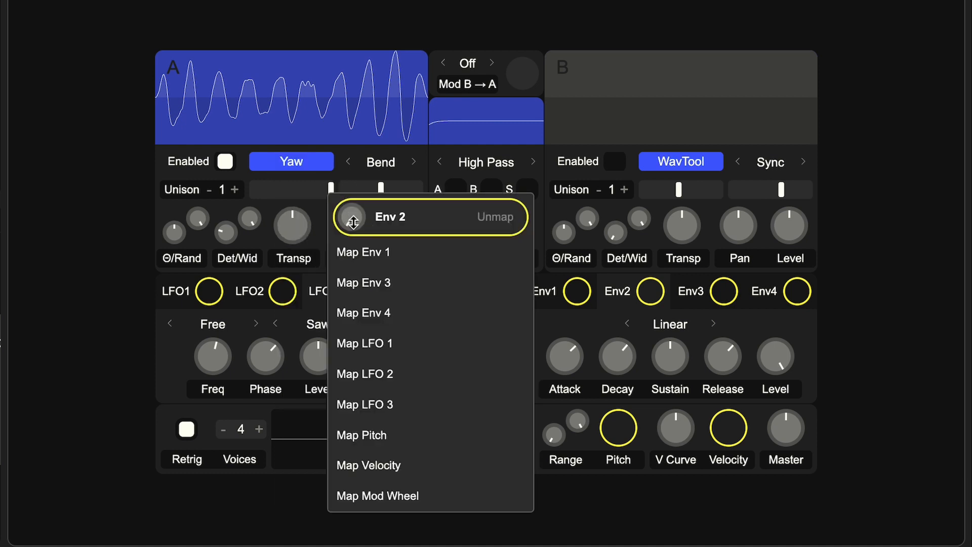
left_click(294, 192)
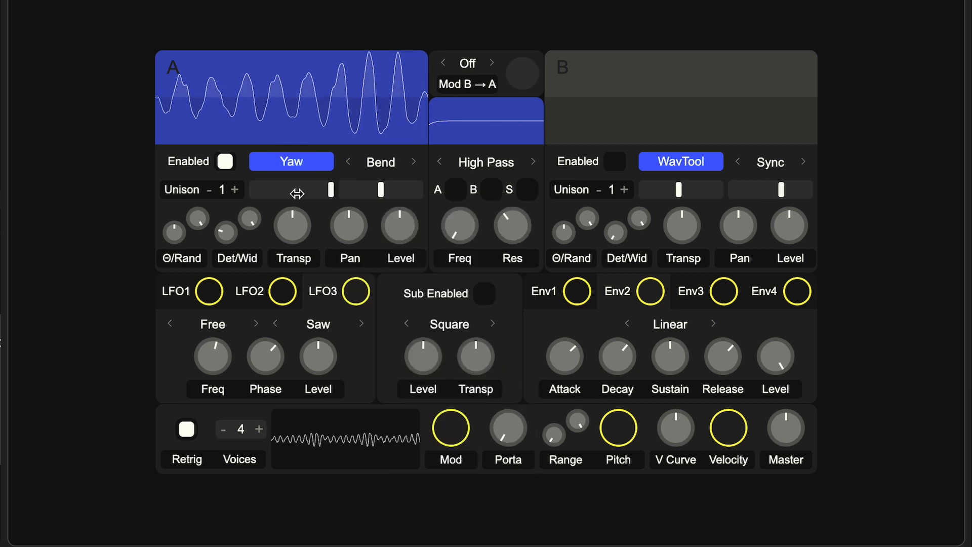
right_click(306, 189)
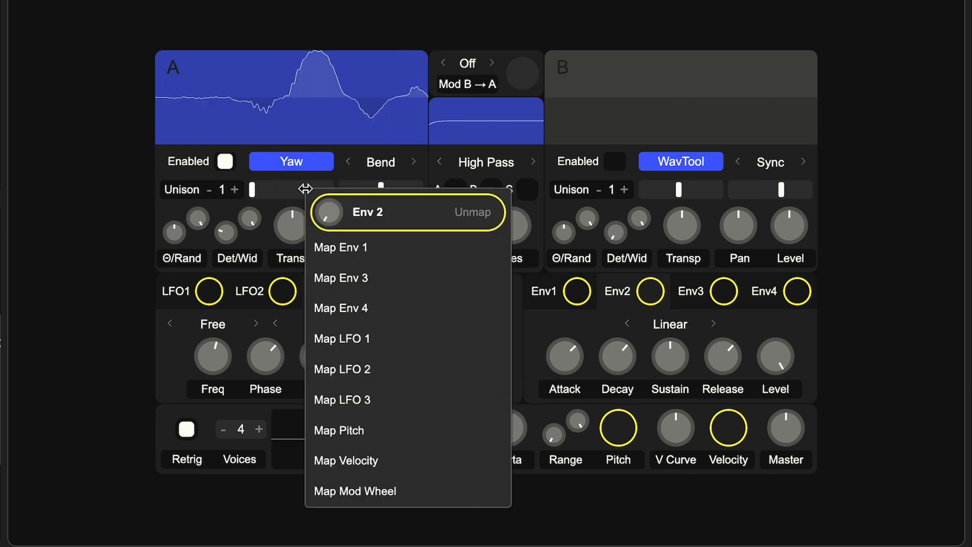
left_click(158, 213)
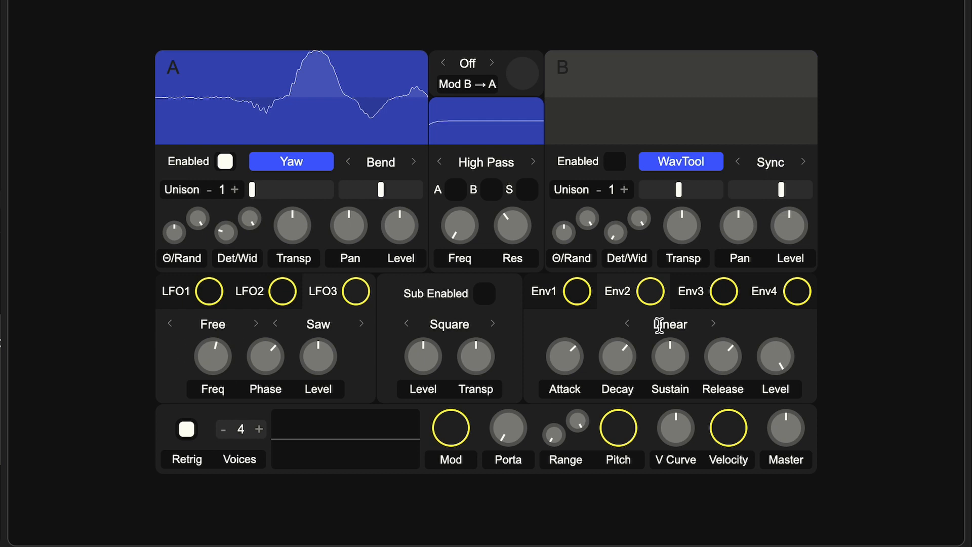
Lower LFO3's frequency to the minimum and map LFO 3 to oscillator A's wavetable position in place of Env 2.
left_click_drag(281, 355, 217, 372)
left_click_drag(361, 291, 291, 192)
right_click(290, 192)
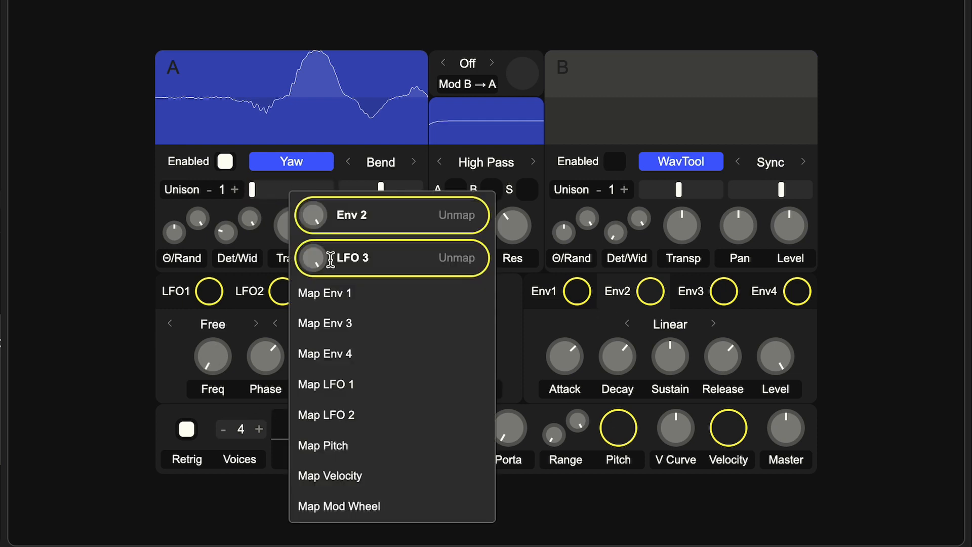
left_click(456, 216)
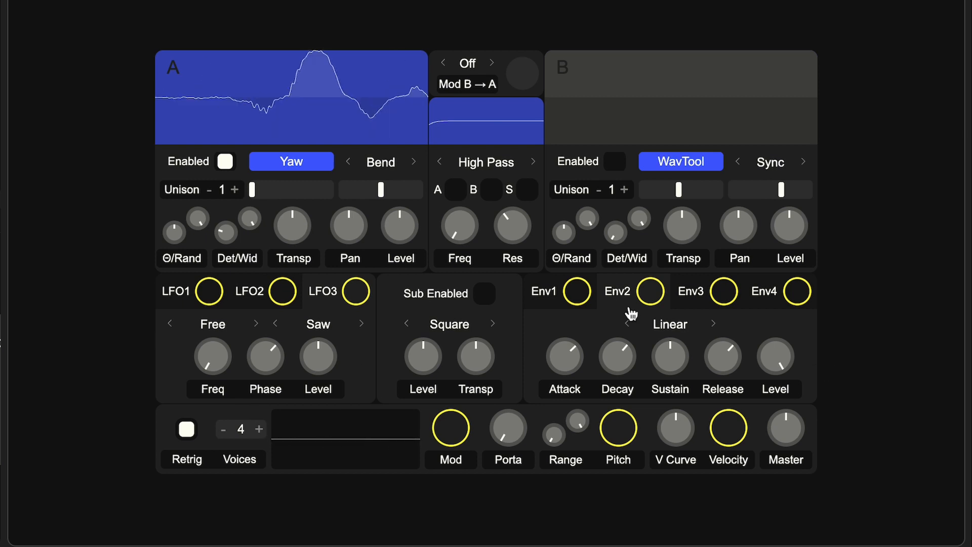
Map Env 2 to LFO3's frequency and set that frequency to 0.85, with Env2's attack at about 341 ms.
left_click_drag(646, 290, 209, 367)
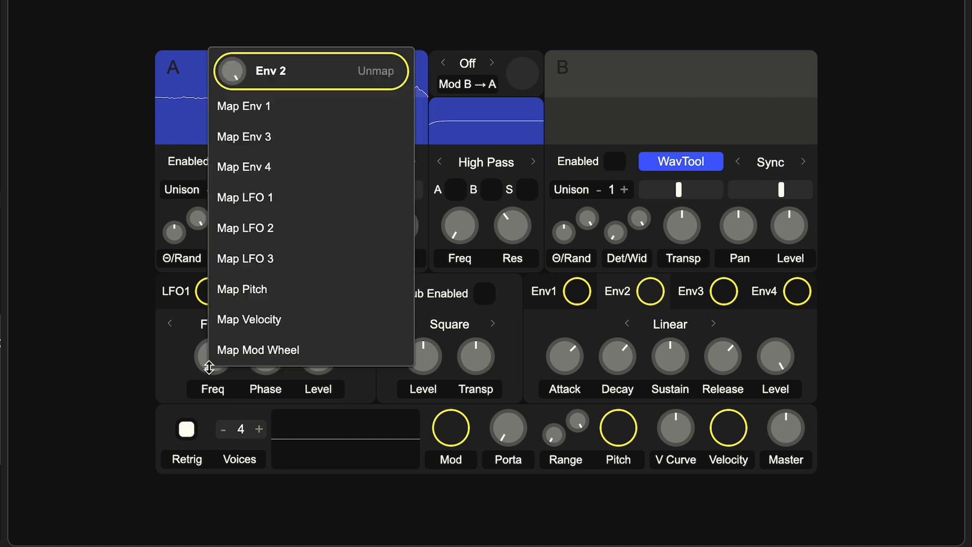
left_click(180, 375)
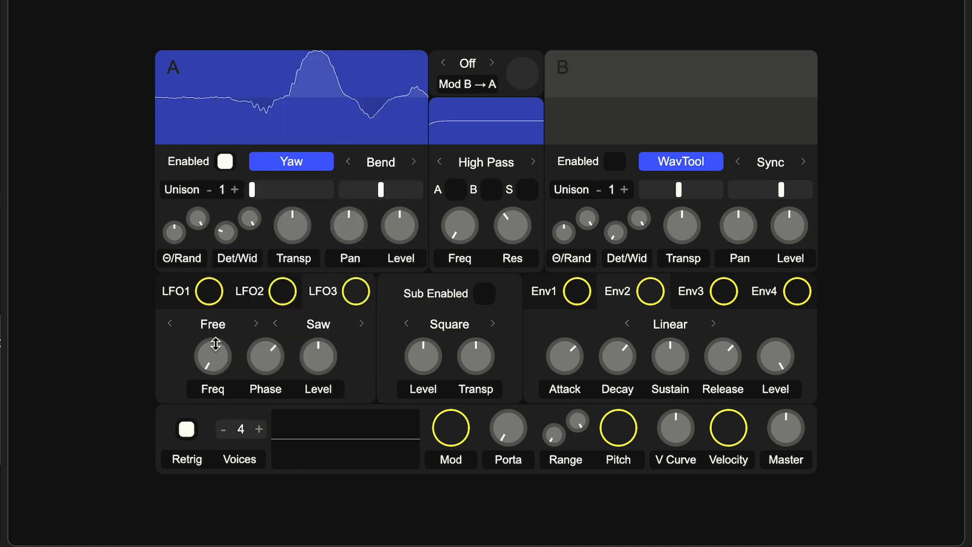
left_click_drag(215, 345, 206, 372)
left_click_drag(566, 349, 566, 350)
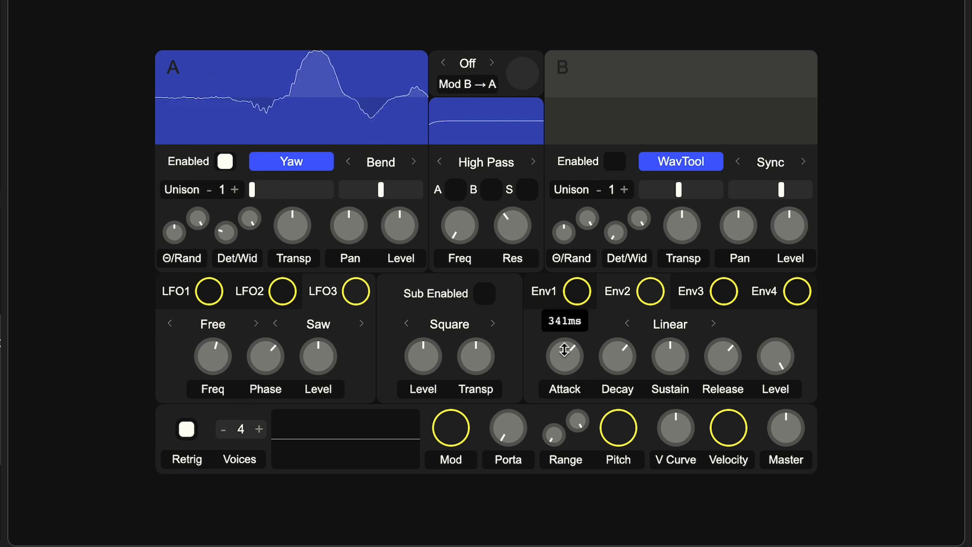
left_click_drag(204, 369, 204, 357)
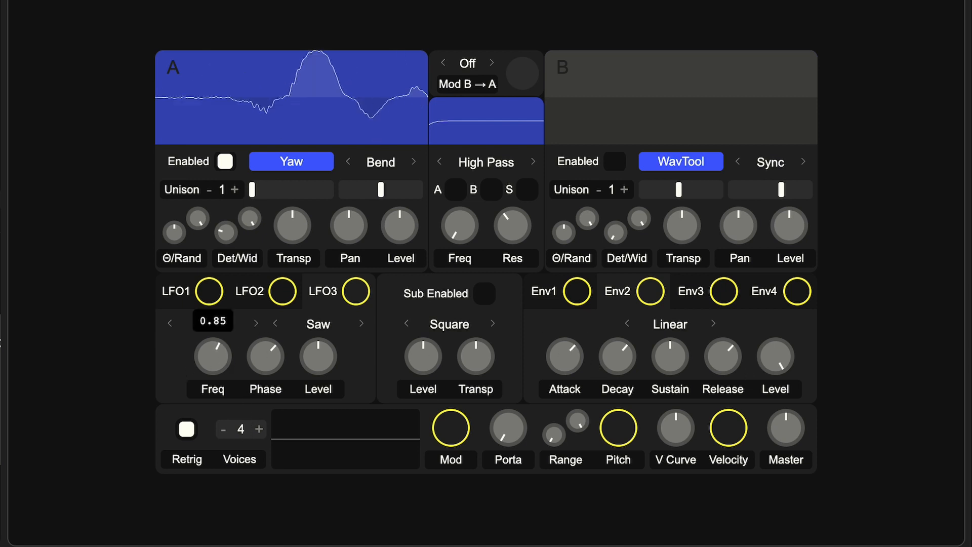
Reduce Env 2's modulation amount on LFO3's frequency and raise the LFO's base frequency.
right_click(217, 362)
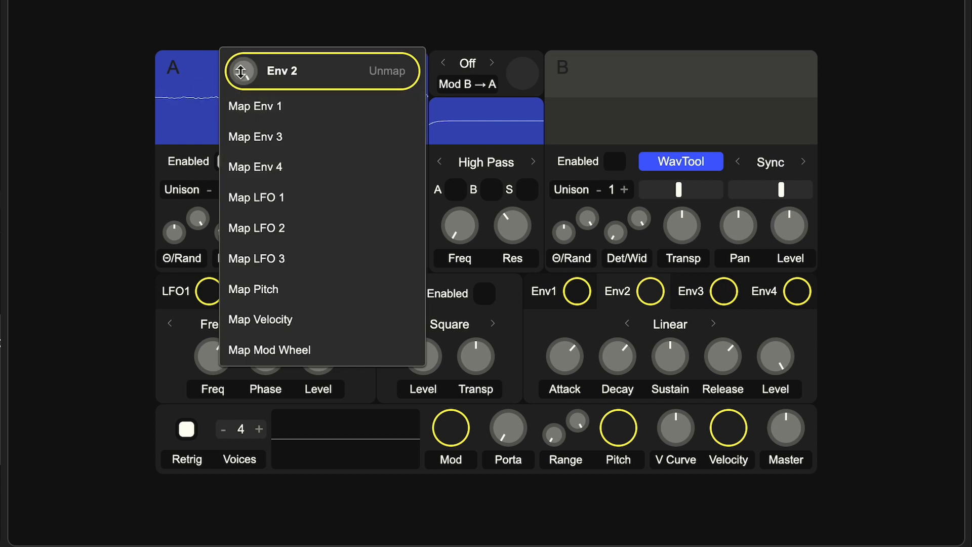
left_click_drag(241, 70, 241, 68)
left_click(184, 377)
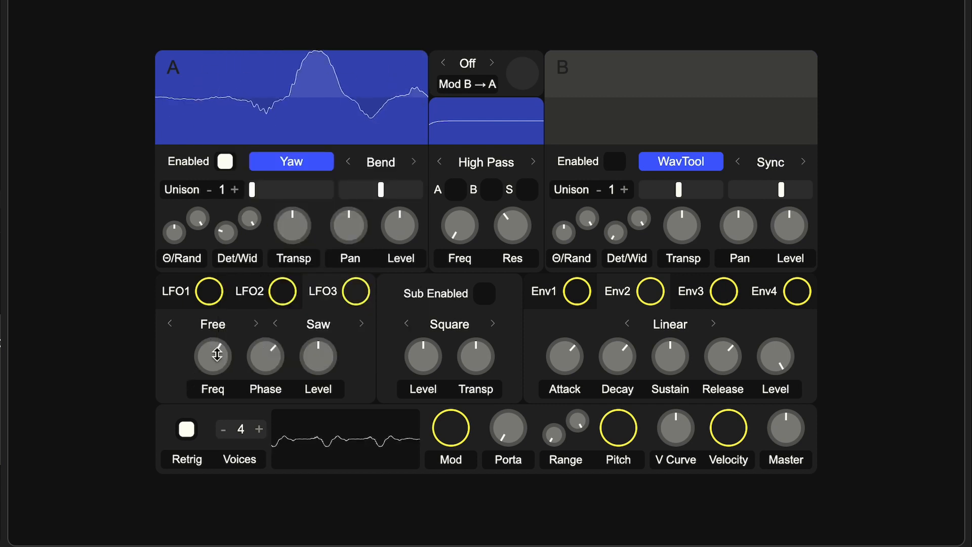
right_click(212, 349)
left_click_drag(243, 53, 245, 51)
left_click(195, 377)
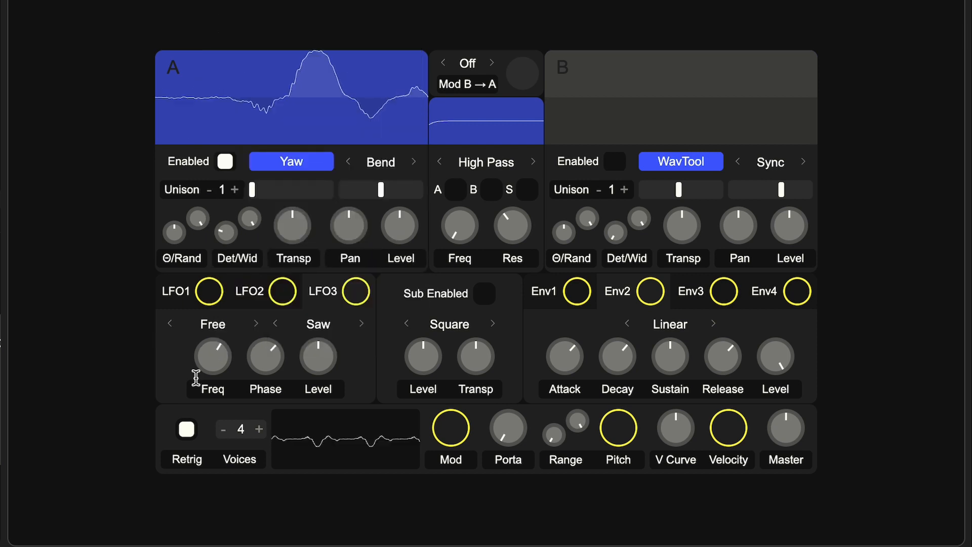
left_click_drag(209, 372, 212, 361)
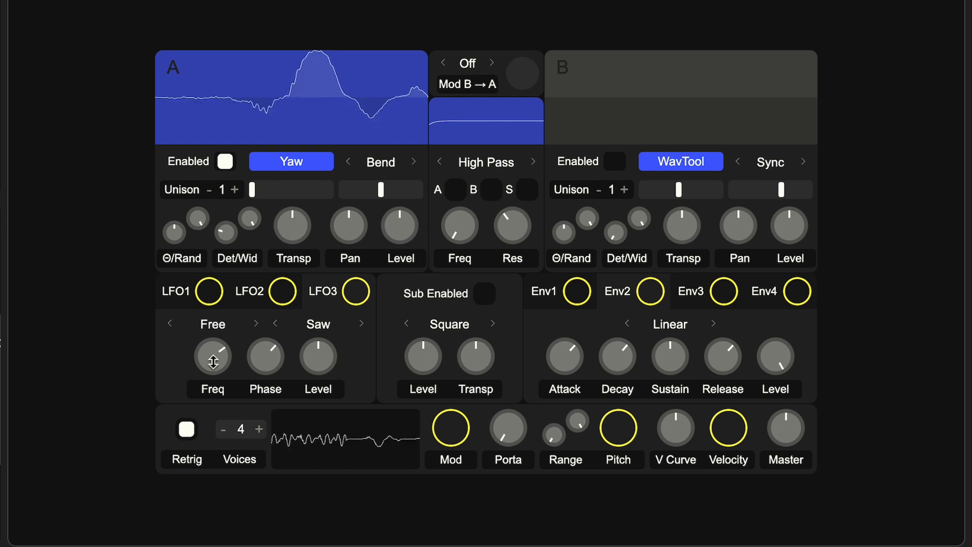
Lower Env2's sustain to the minimum and fine-tune Env 2's modulation amount on LFO3's frequency.
left_click_drag(681, 341, 679, 346)
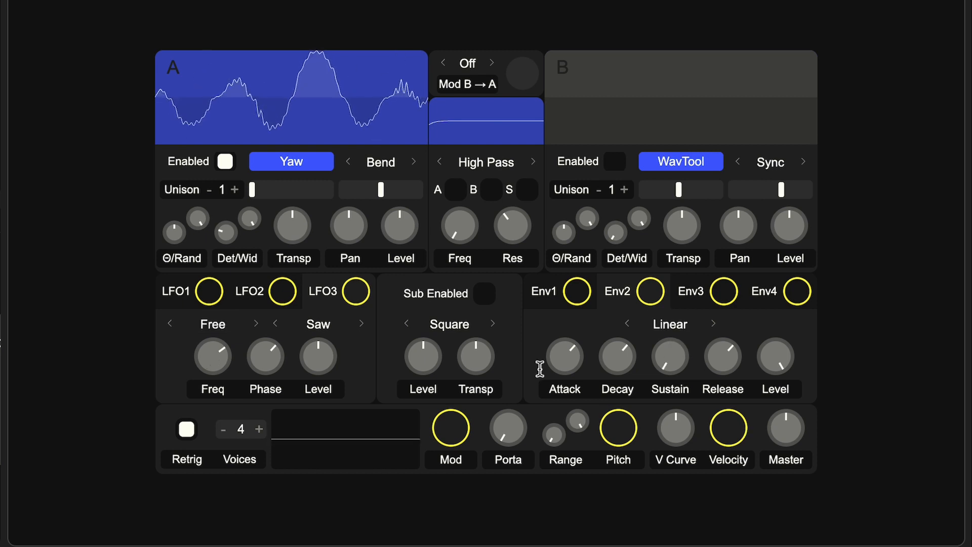
right_click(210, 349)
left_click_drag(243, 56, 243, 51)
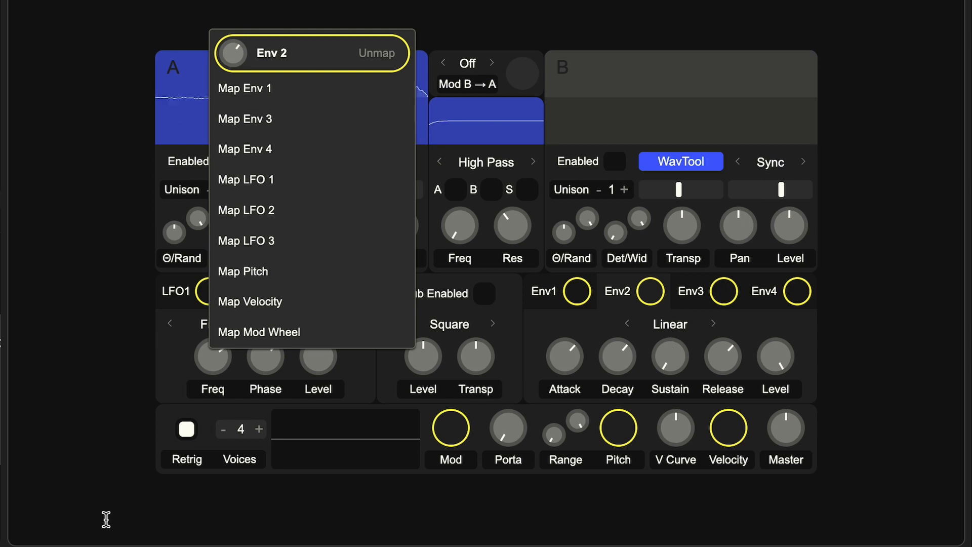
left_click(176, 373)
left_click_drag(208, 363, 209, 363)
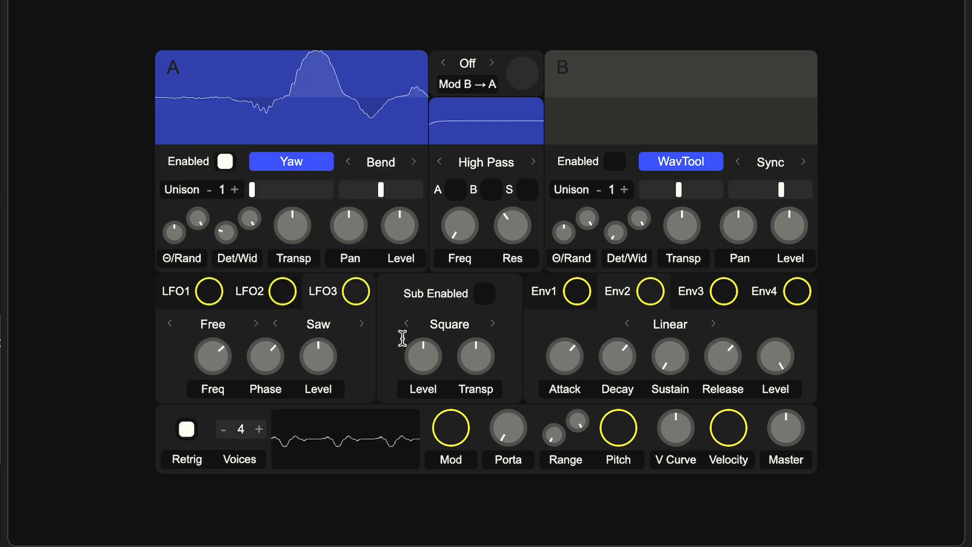
Change LFO3's waveform to Sine and move oscillator A's wavetable position to the middle.
left_click(281, 325)
left_click(282, 325)
mouse_move(287, 192)
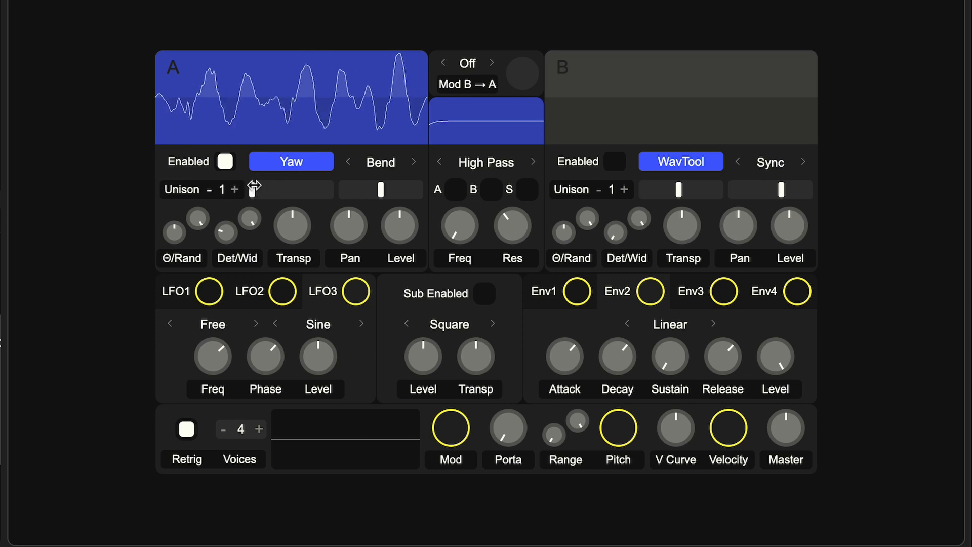
left_click_drag(253, 188, 285, 189)
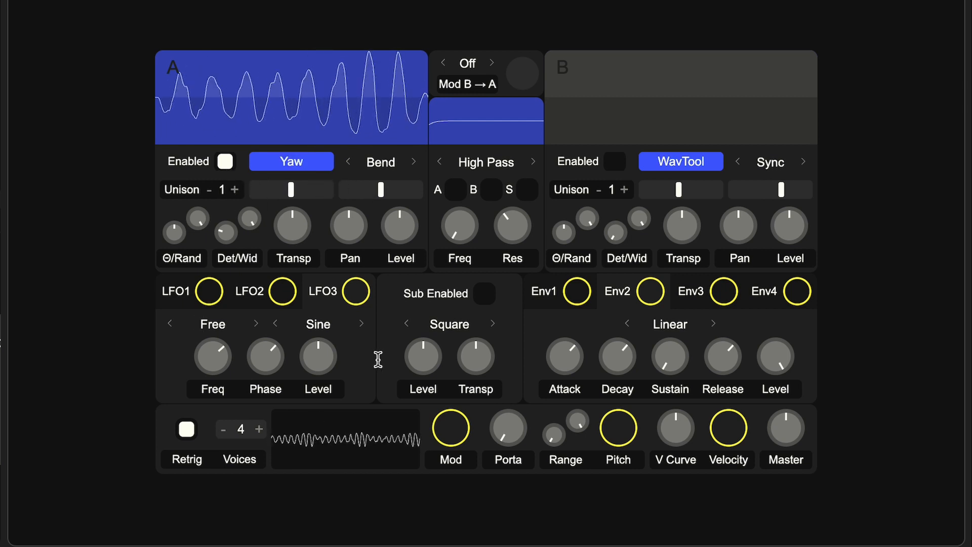
Lower LFO3's frequency to slightly above centre and readjust the Env 2 modulation amount on it.
left_click_drag(231, 365, 213, 354)
right_click(211, 354)
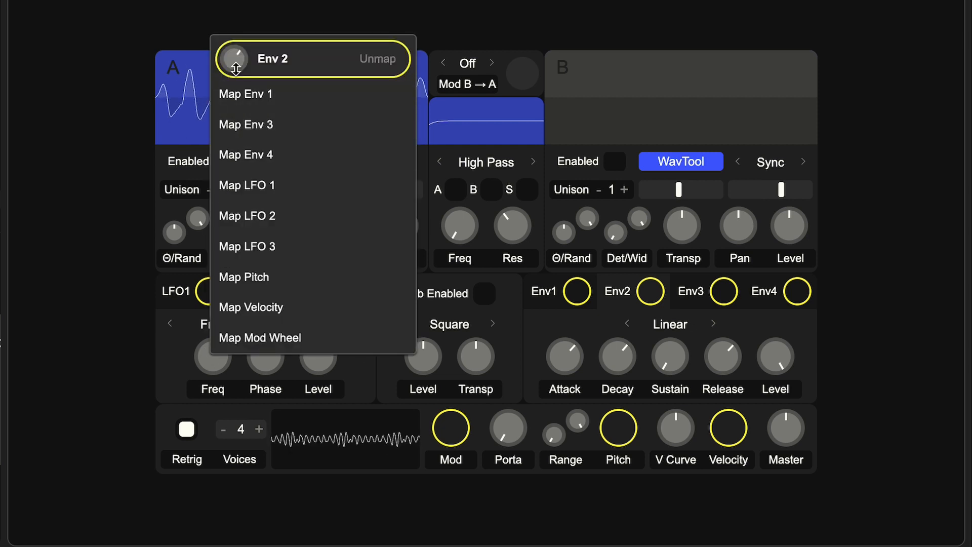
mouse_move(234, 63)
left_mouse_down()
mouse_move(234, 47)
mouse_move(234, 64)
left_mouse_up()
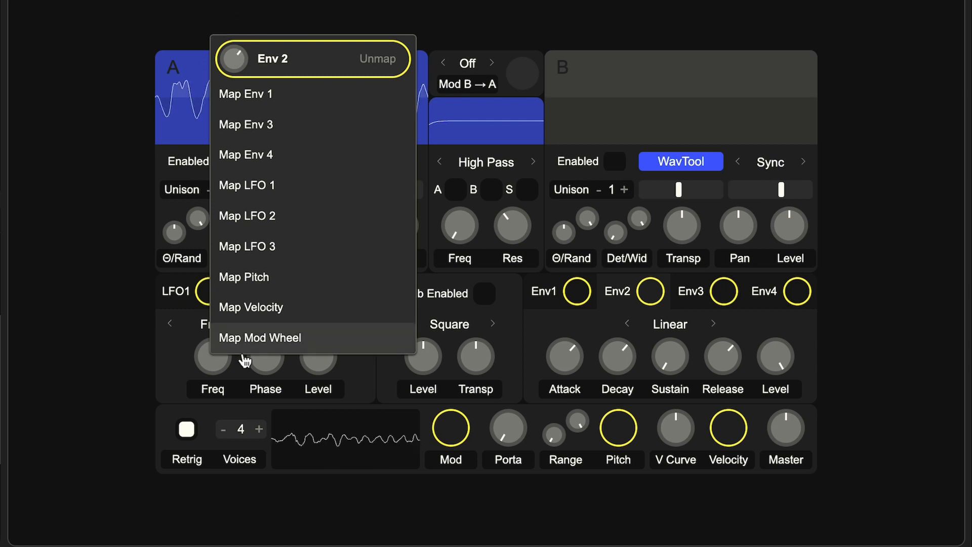
left_click(195, 376)
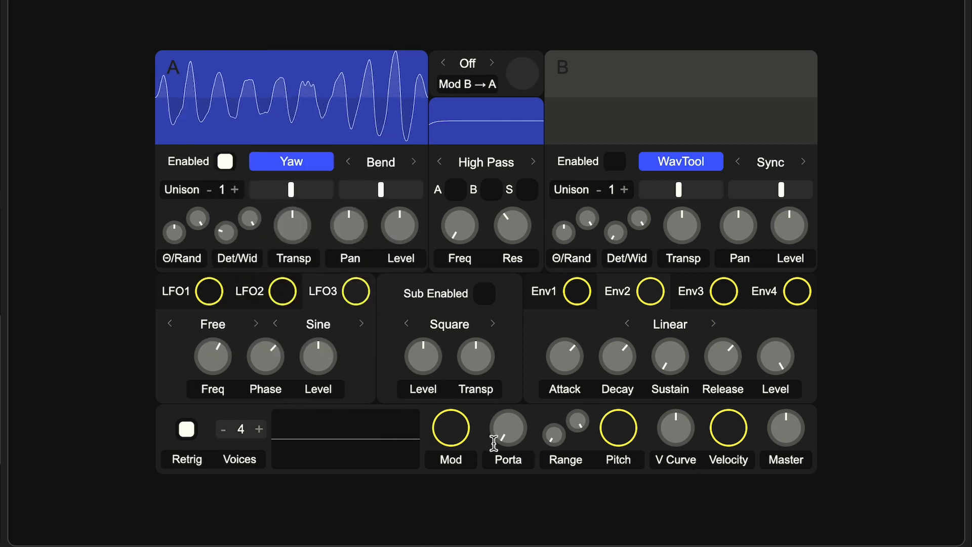
Map Pitch to oscillator A's wavetable position in place of LFO 3 and narrow the pitch range, with its upper limit at centre.
right_click(459, 439)
left_click(459, 440)
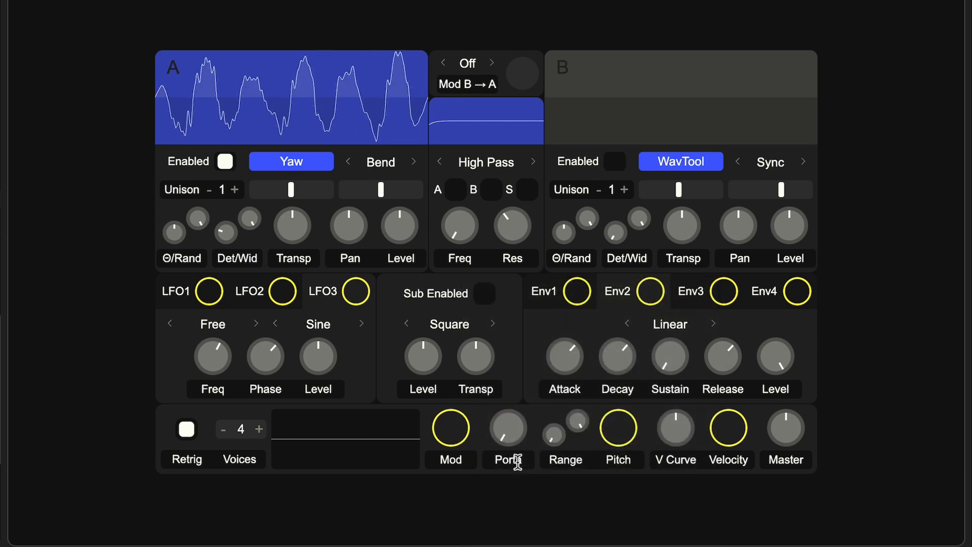
right_click(622, 445)
left_click(613, 433)
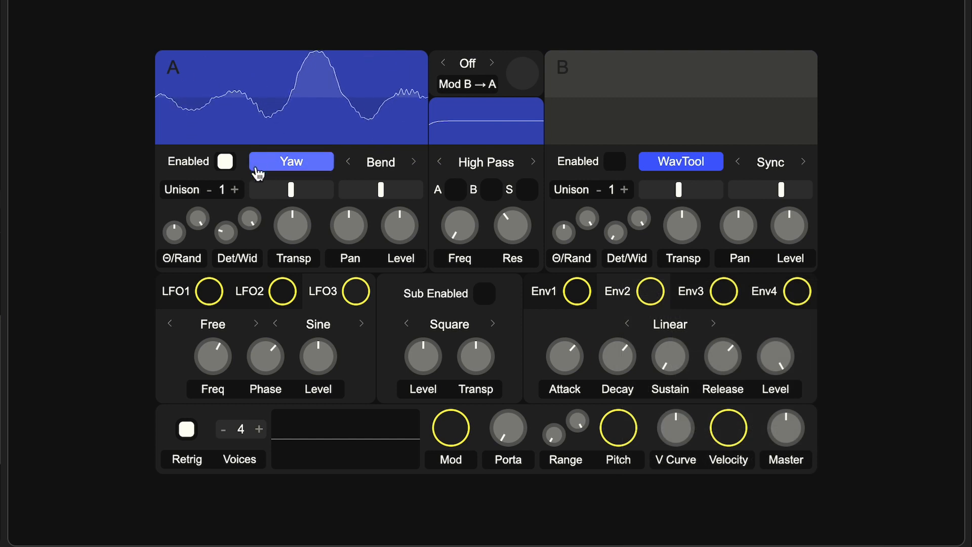
left_click(291, 190)
left_click(463, 222)
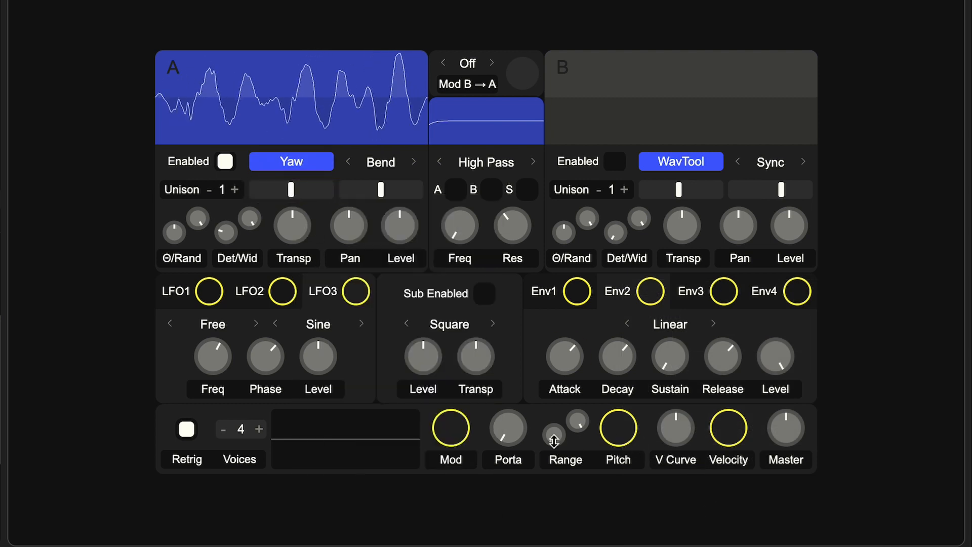
mouse_move(553, 436)
left_mouse_down()
mouse_move(553, 420)
mouse_move(578, 406)
mouse_move(560, 428)
left_mouse_up()
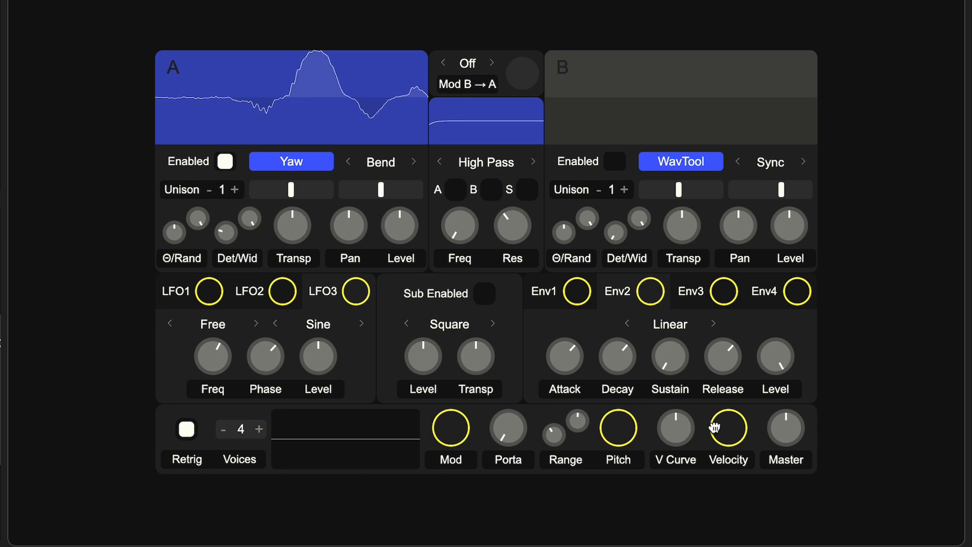
Map Velocity to oscillator A's wavetable position in place of Pitch and reset the position to its minimum.
left_click_drag(724, 433, 291, 189)
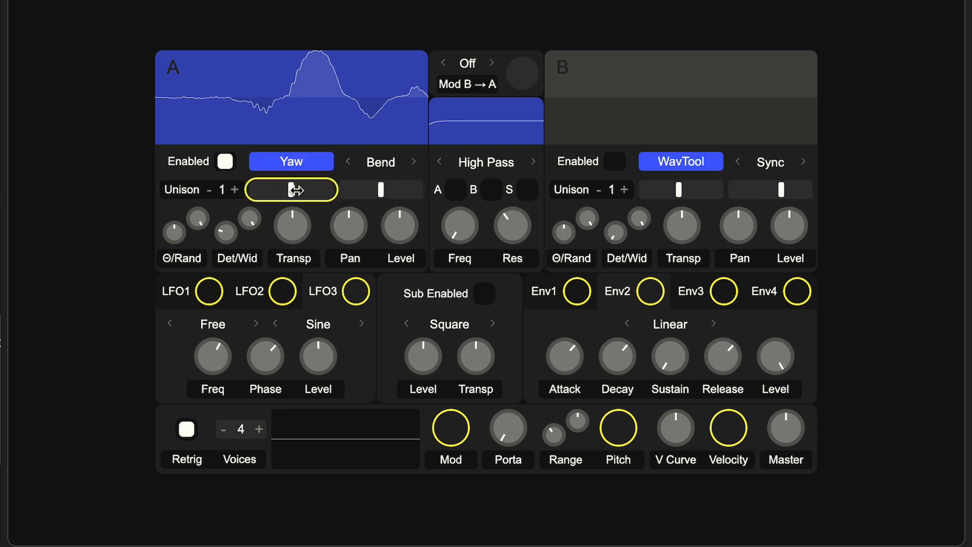
right_click(294, 190)
left_click(457, 221)
double_click(290, 190)
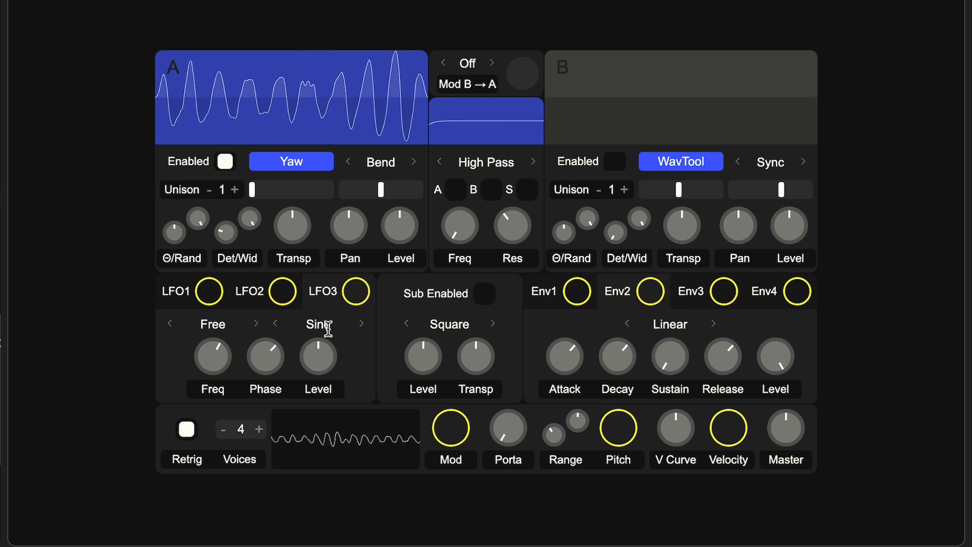
Try raising oscillator A's wavetable position with Velocity mapped and return it to the minimum.
left_click(327, 162)
mouse_move(252, 189)
left_mouse_down()
mouse_move(330, 190)
mouse_move(258, 189)
left_mouse_up()
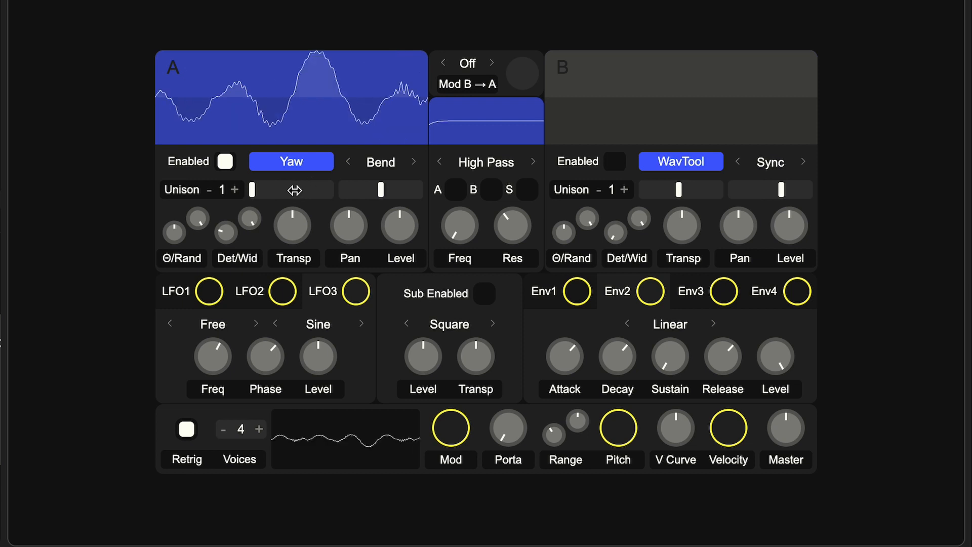
left_click_drag(286, 190, 252, 190)
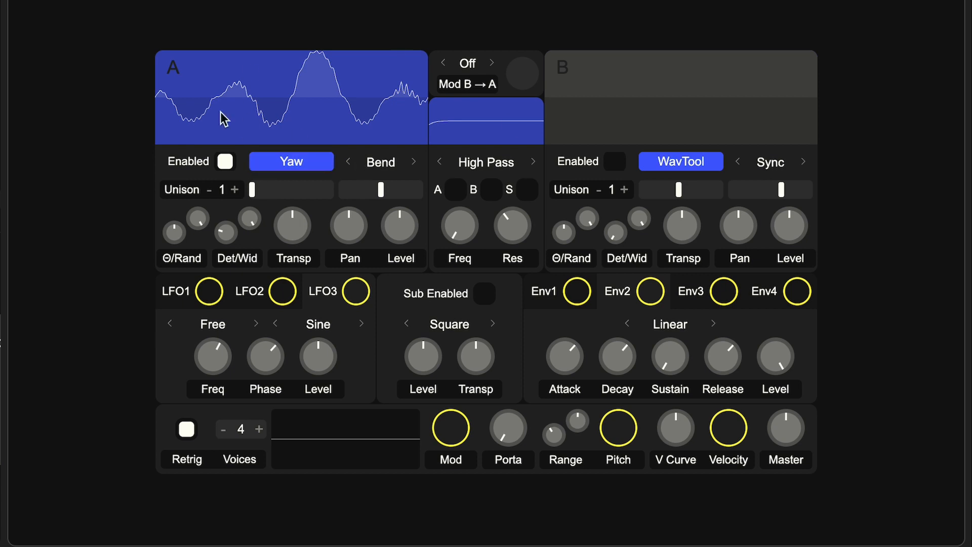
Look through the wavetable categories offered for oscillator A, close the list unchanged, and return to the Synth track.
left_click(286, 161)
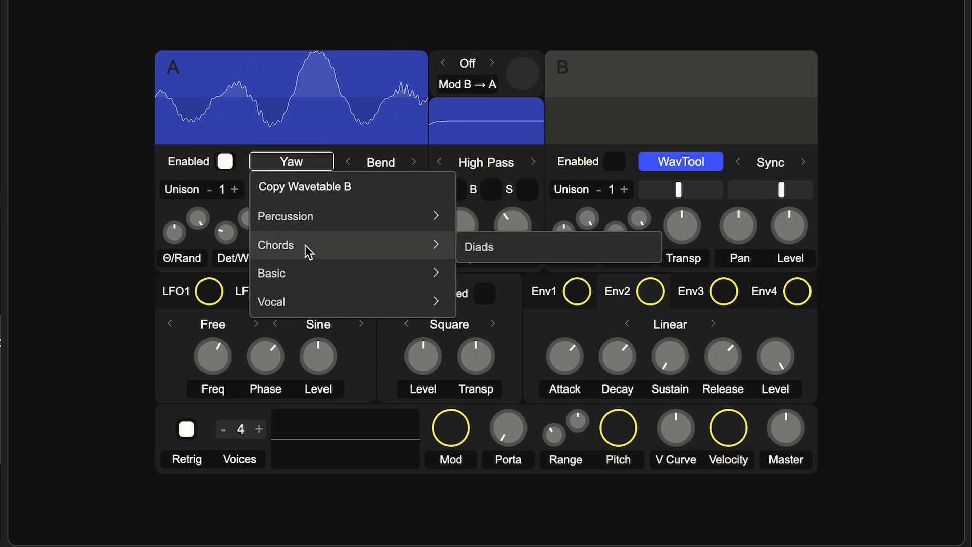
mouse_move(367, 239)
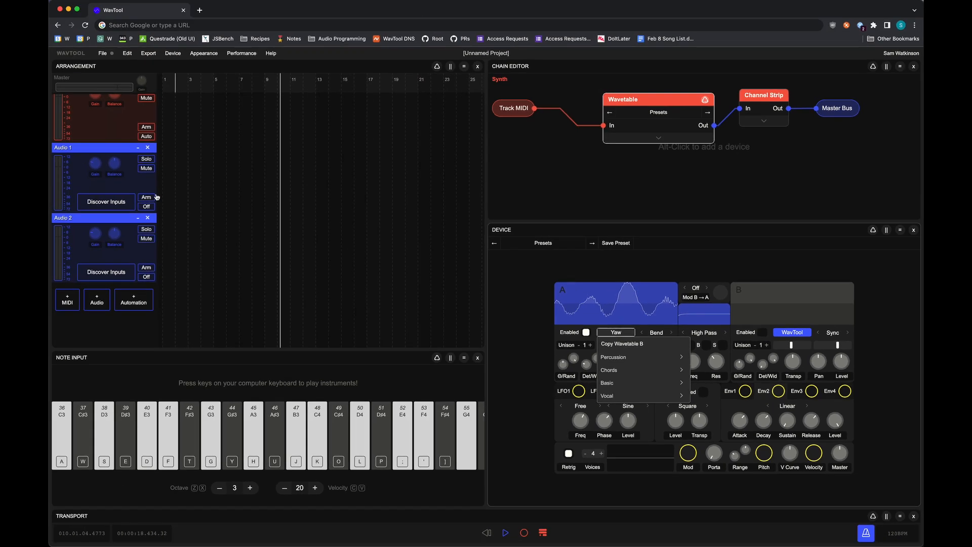
left_click(157, 197)
left_click(168, 175)
scroll(156, 117, "up", 2)
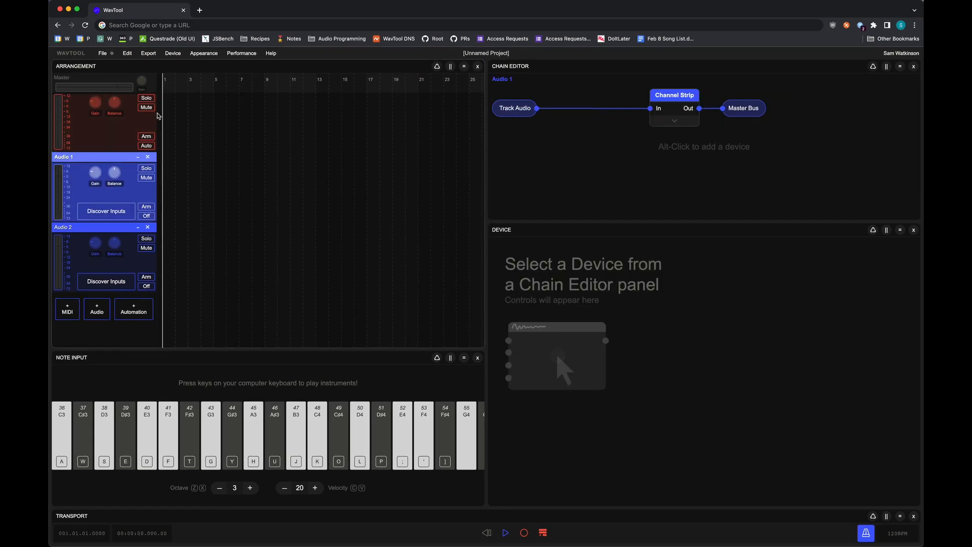
left_click(166, 123)
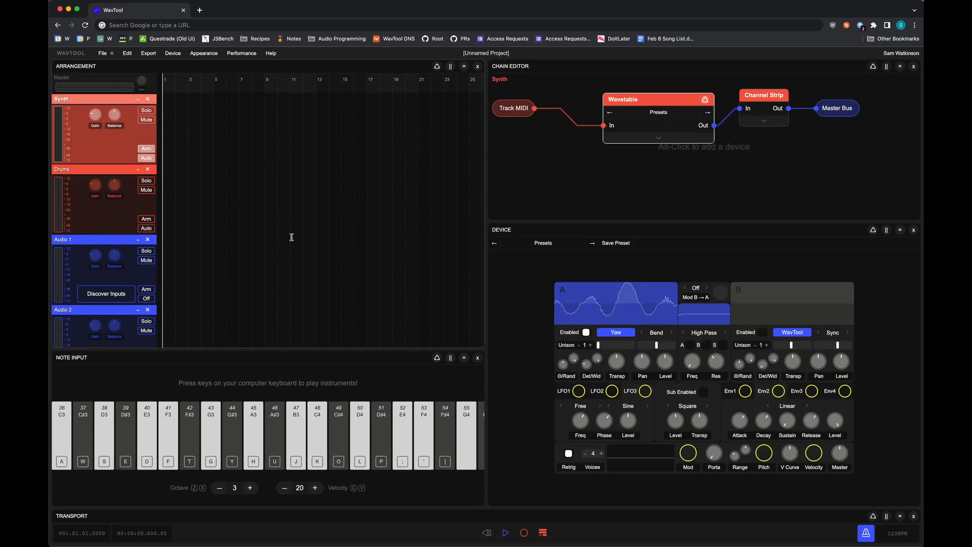
Switch to Finder and place the sample A_029__F1_2-ST.flac at the start of the Audio 1 track.
scroll(291, 237, "down", 2)
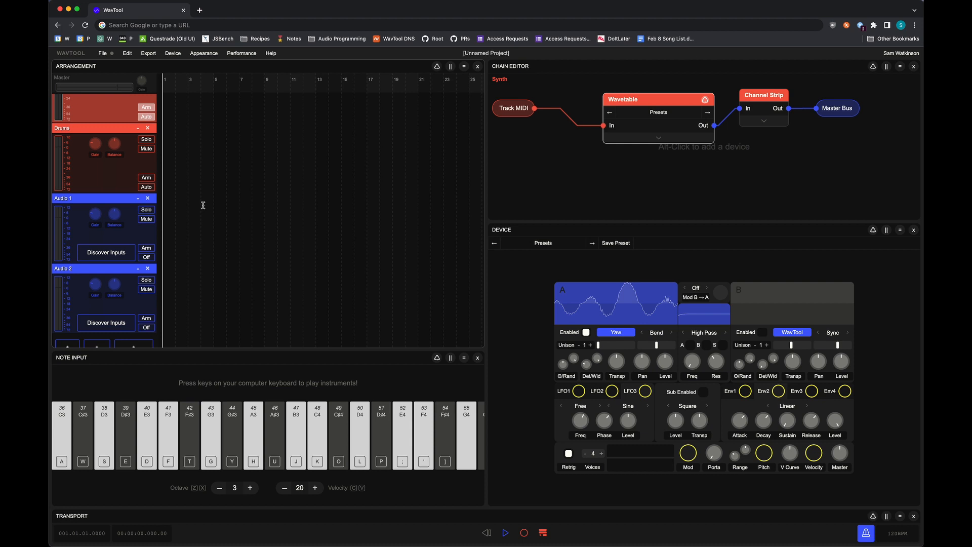
key("super+Tab")
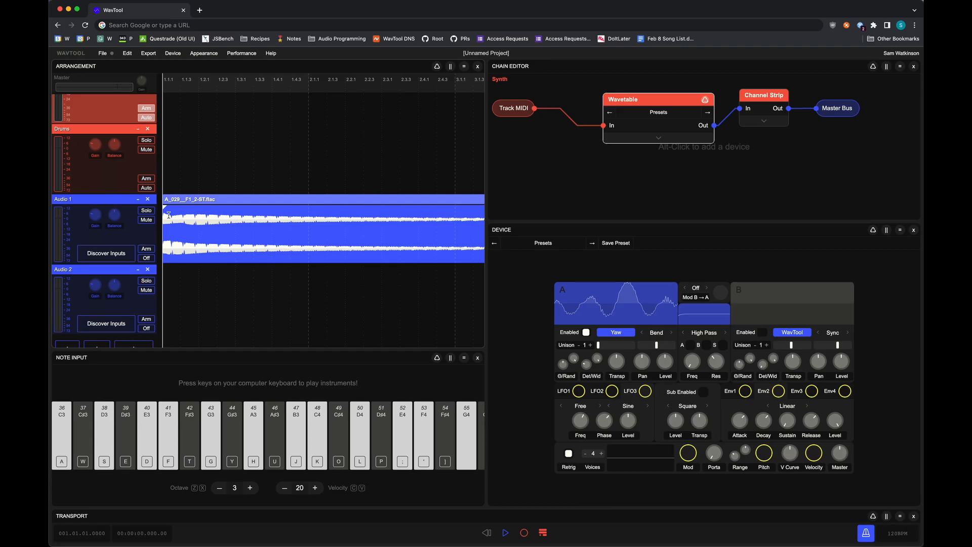
scroll(169, 214, "up", 5)
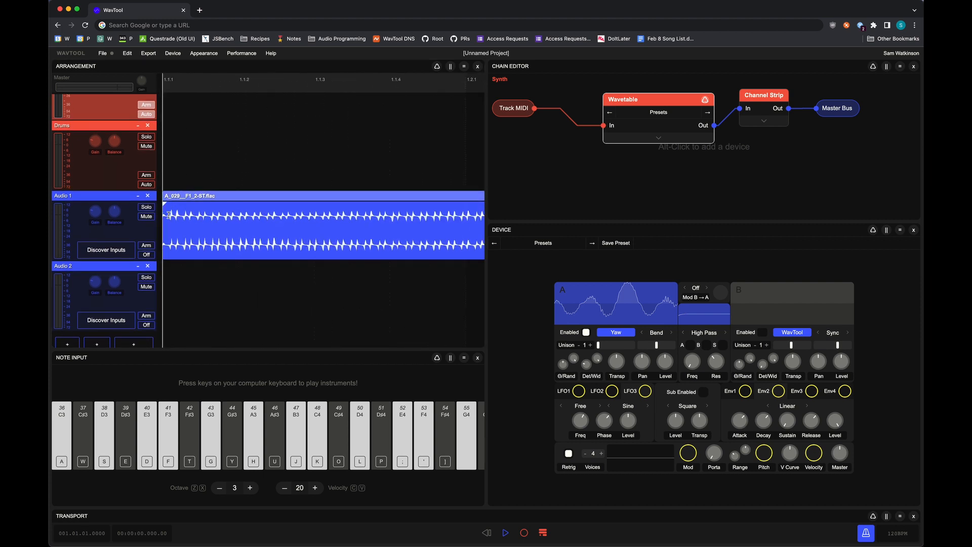
Switch to Finder to view the jlearman.jRhodes3d-master sample folder, and return to WavTool.
key("super+Tab")
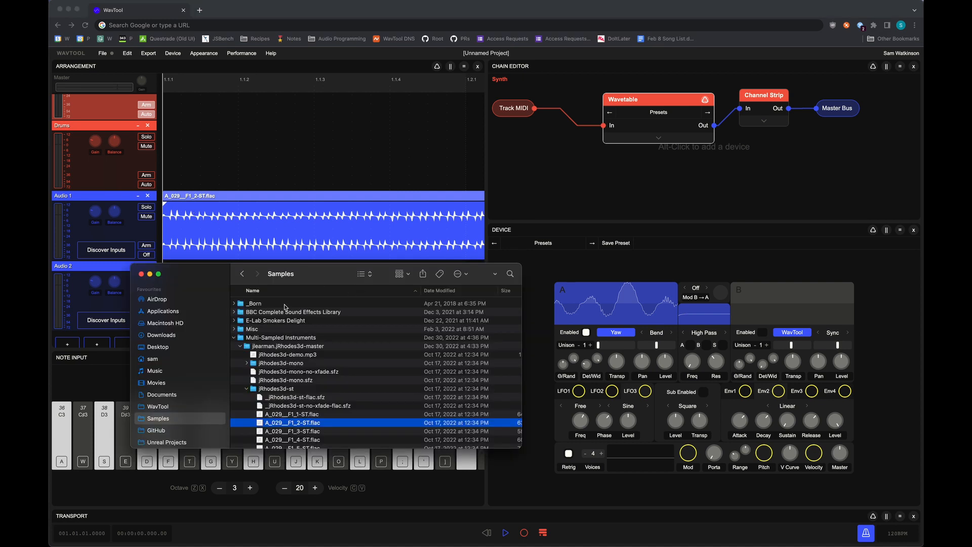
scroll(273, 360, "down", 2)
left_click(299, 312)
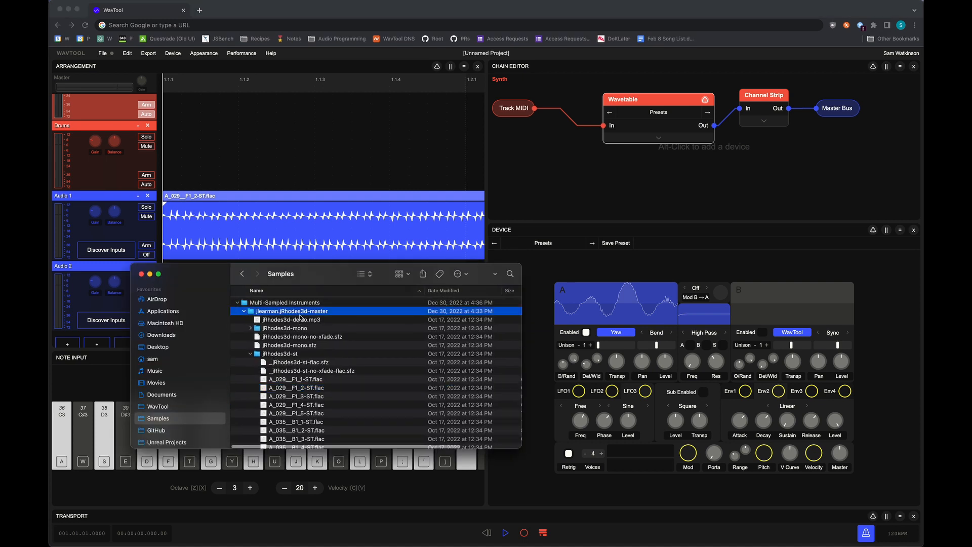
left_click(250, 241)
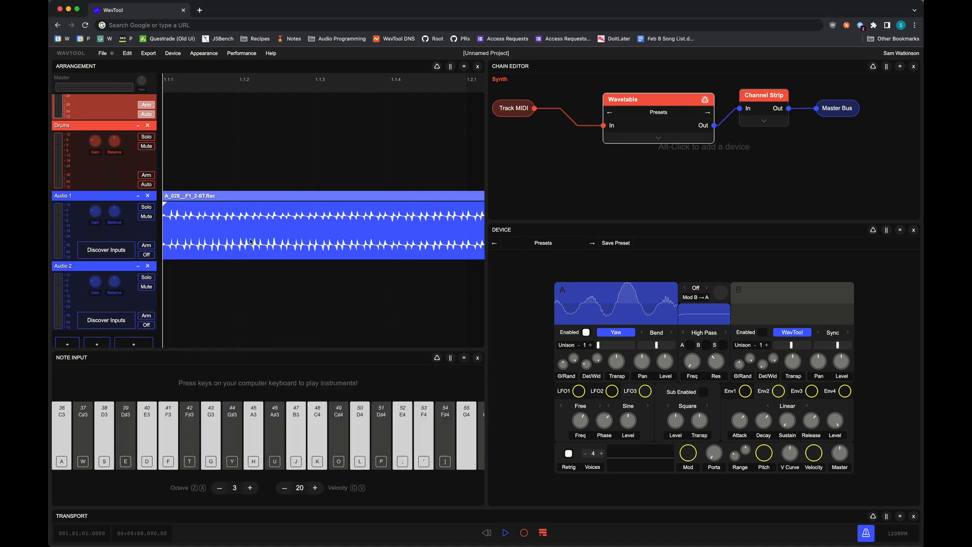
Play the Audio 1 sample, turn off the metronome, and play the sample again without it.
scroll(245, 224, "down", 5)
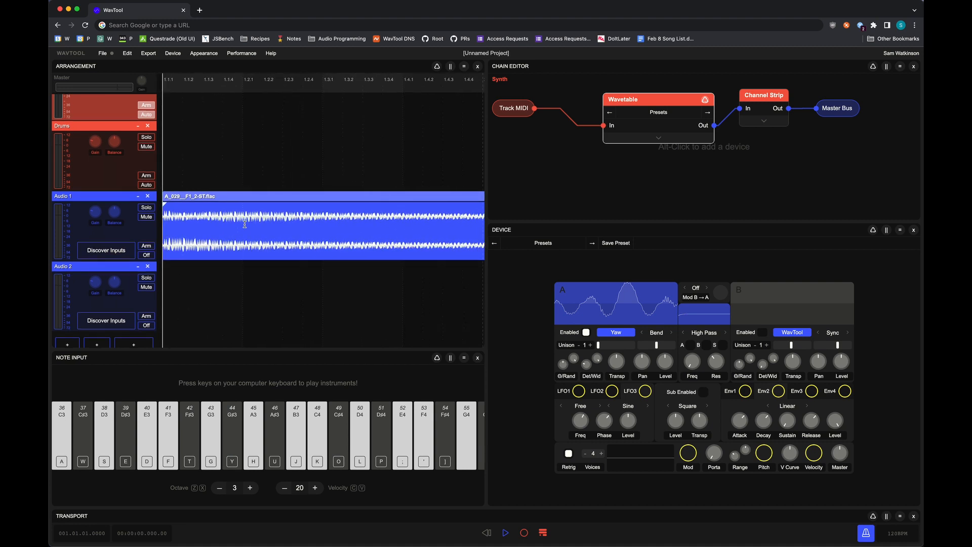
scroll(244, 224, "up", 2)
key("space")
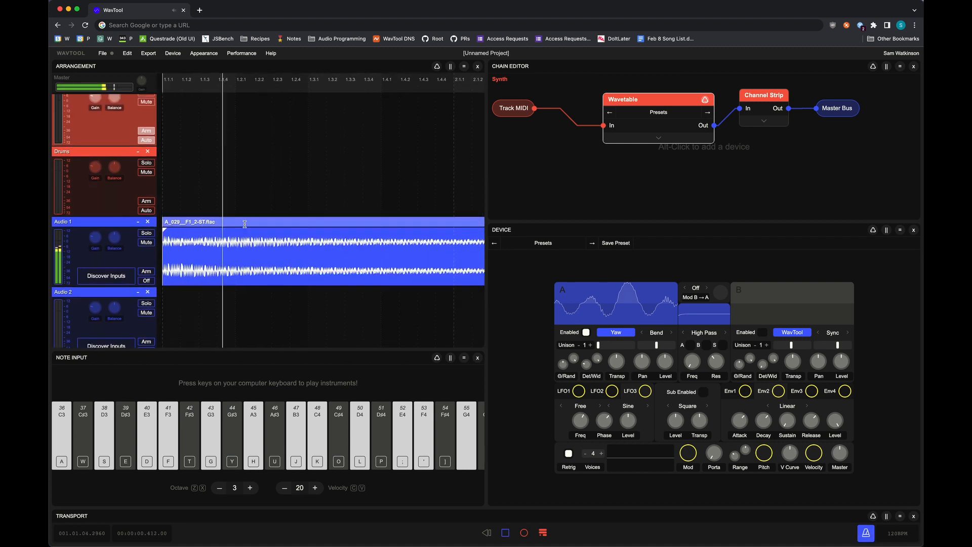
key("space")
left_click(865, 534)
key("space")
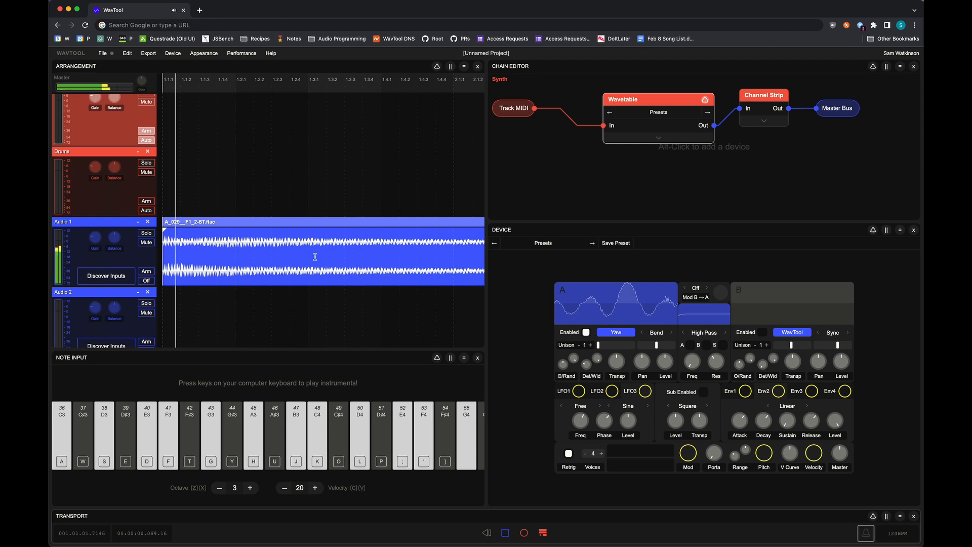
key("space")
scroll(315, 257, "down", 2)
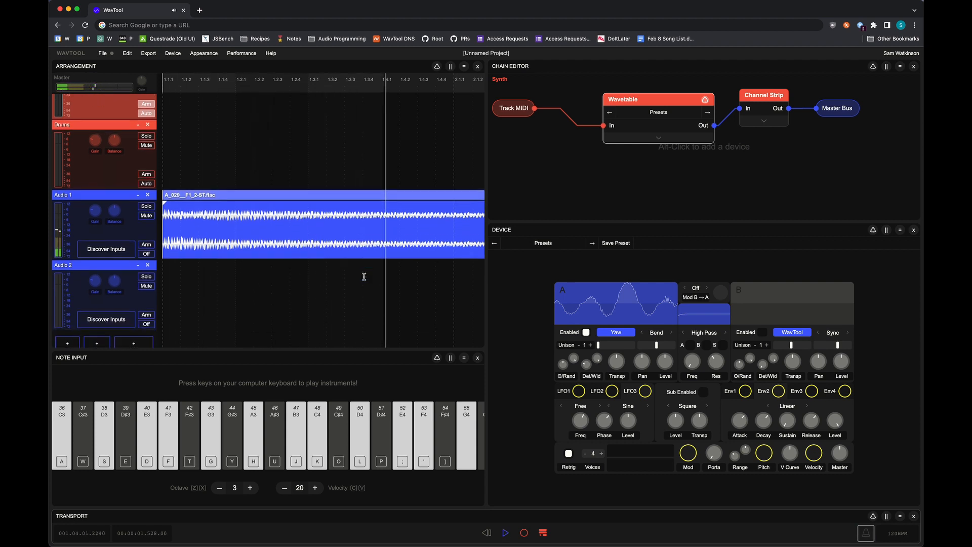
Play the opening of the Audio 1 clip from its very start.
scroll(347, 219, "down", 5)
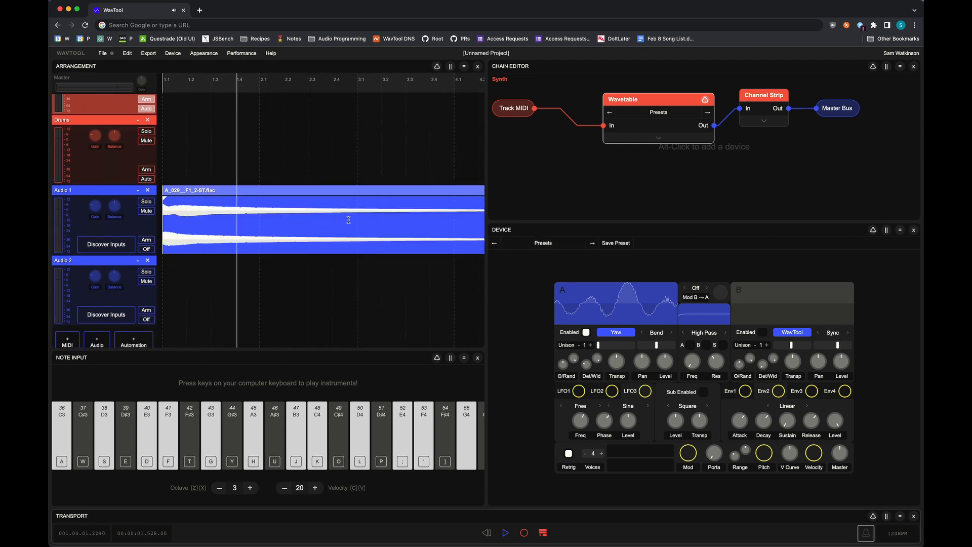
scroll(175, 198, "up", 5)
scroll(175, 198, "down", 2)
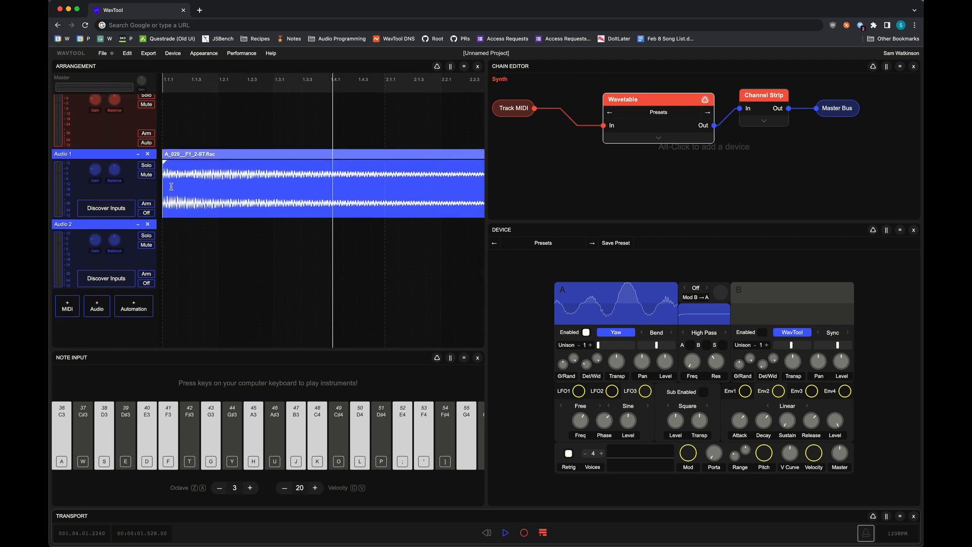
left_click(171, 186)
left_click(166, 187)
key("space")
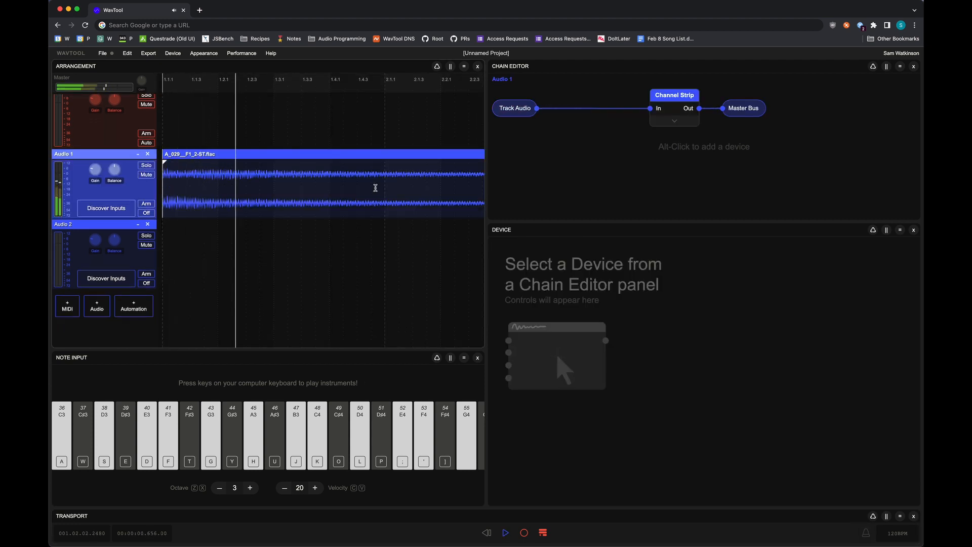
Play a short passage of the Audio 1 clip's decayed tail in bar 5.
scroll(376, 187, "right", 10)
scroll(376, 188, "up", 2)
scroll(375, 187, "left", 5)
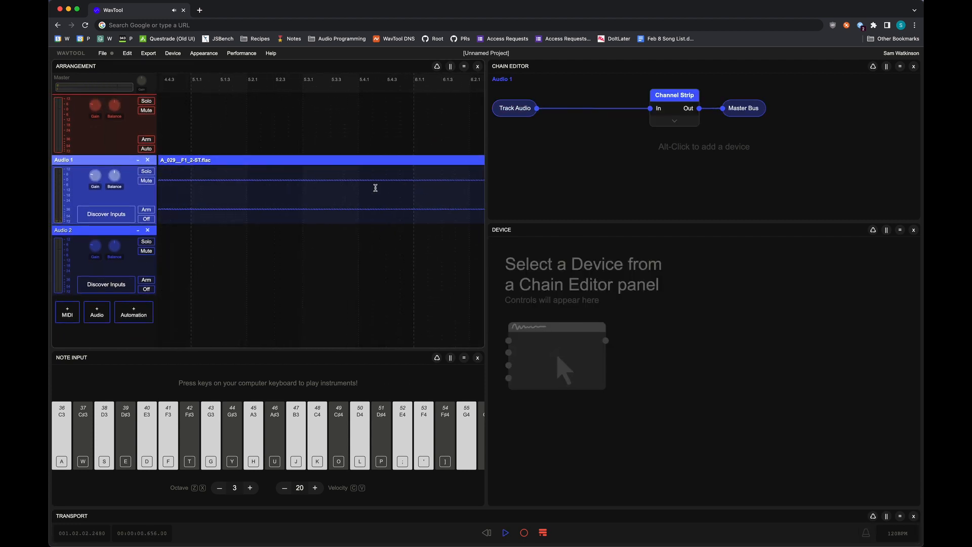
left_click(299, 202)
scroll(297, 202, "right", 2)
scroll(298, 202, "up", 1)
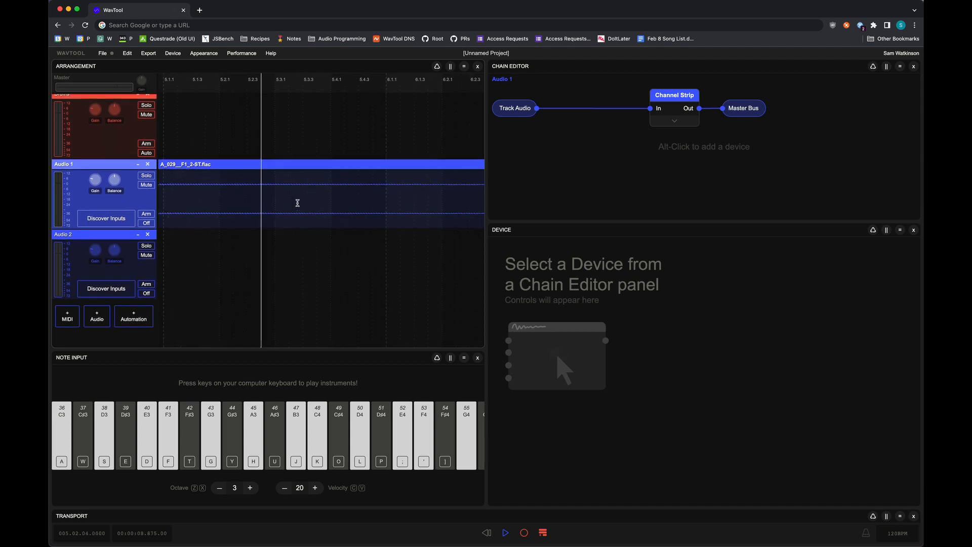
left_click(239, 197)
key("space")
key("space")
Play short passages from the middle of the Audio 1 clip, starting in bar 2 and at bar 3.
scroll(202, 197, "left", 10)
scroll(202, 198, "down", 1)
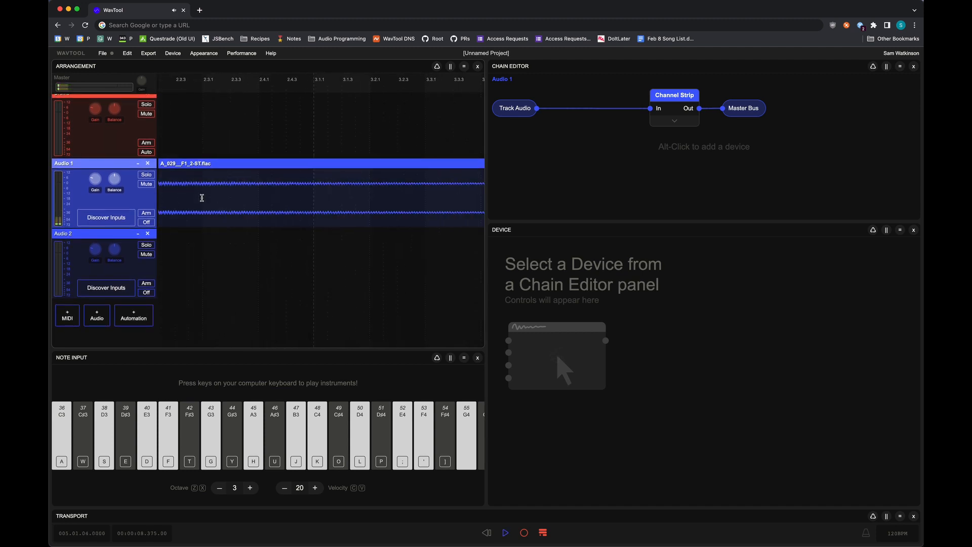
key("space")
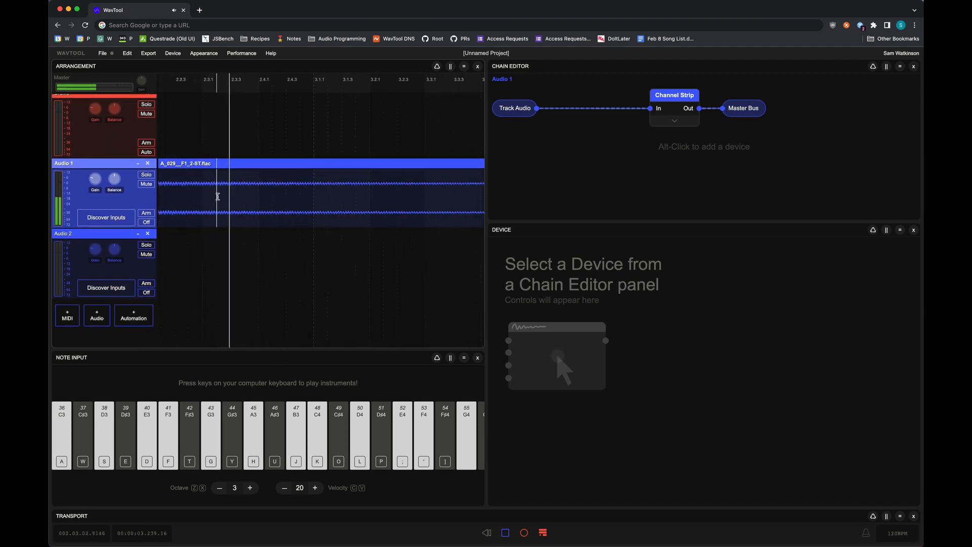
left_click(310, 188)
key("space")
scroll(309, 188, "left", 5)
scroll(308, 187, "down", 1)
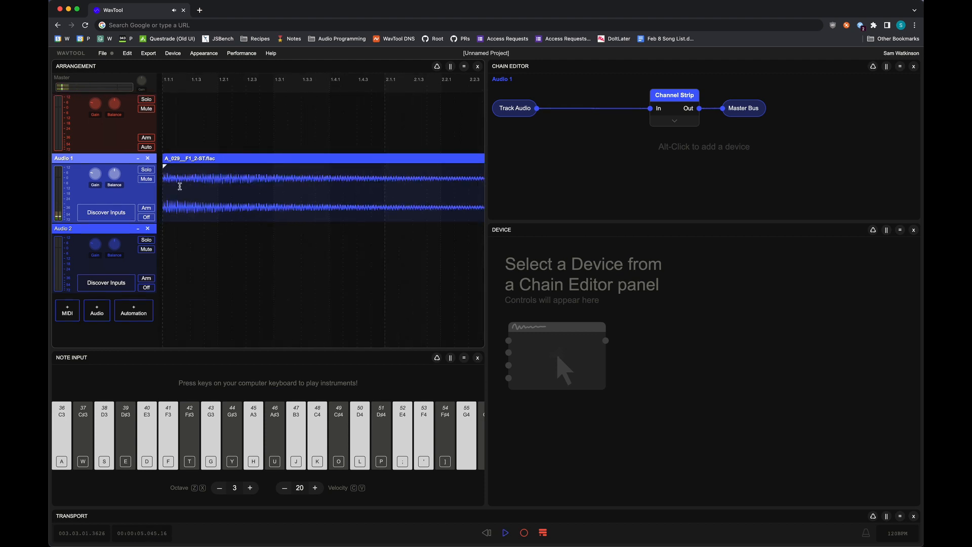
Examine the individual waveform cycles of the Audio 1 clip late in bar 2.
scroll(296, 242, "up", 1)
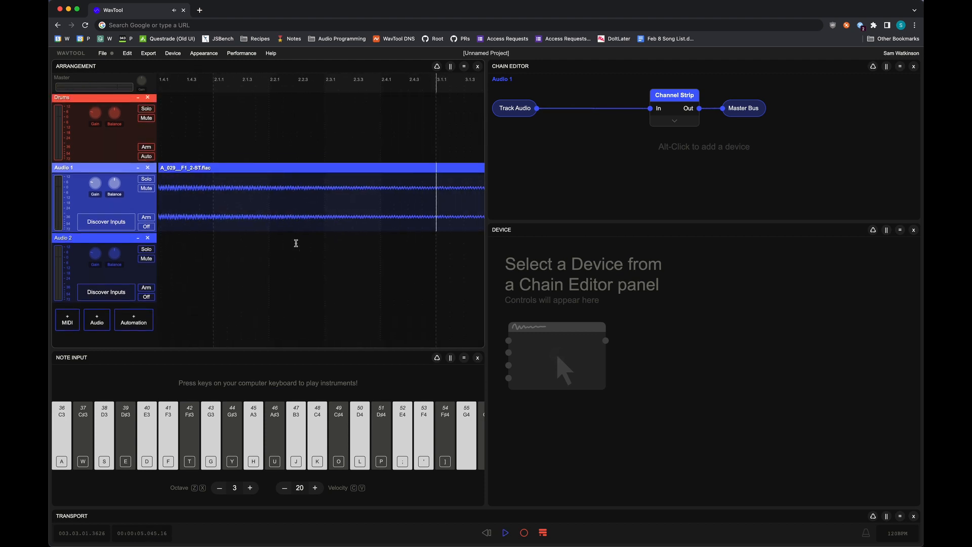
scroll(296, 241, "up", 5)
scroll(313, 200, "up", 1)
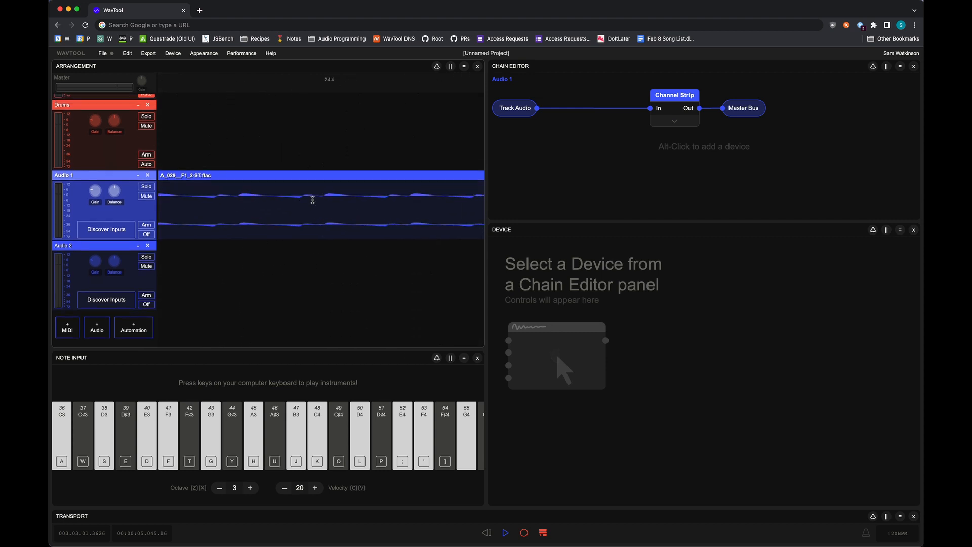
scroll(312, 200, "right", 3)
scroll(357, 209, "up", 3)
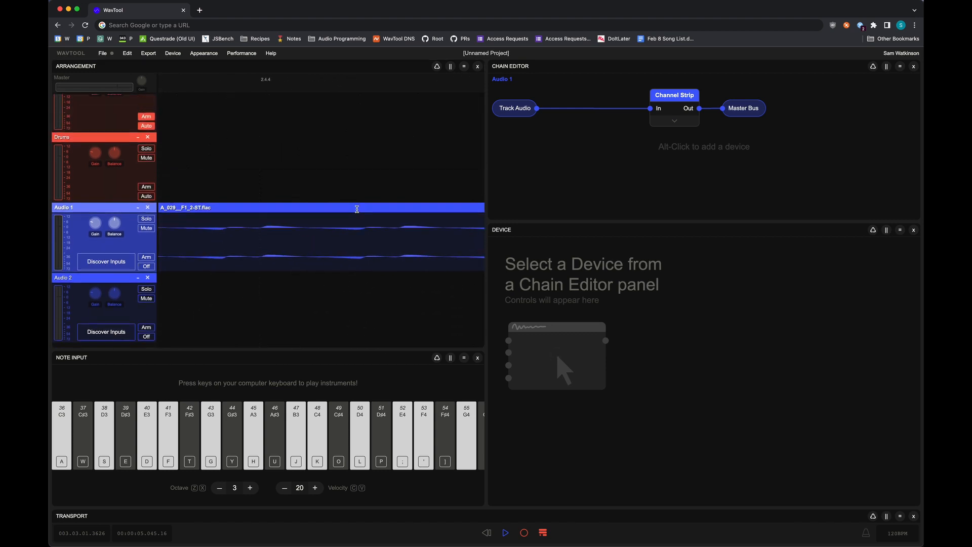
scroll(197, 232, "down", 1)
scroll(196, 232, "left", 2)
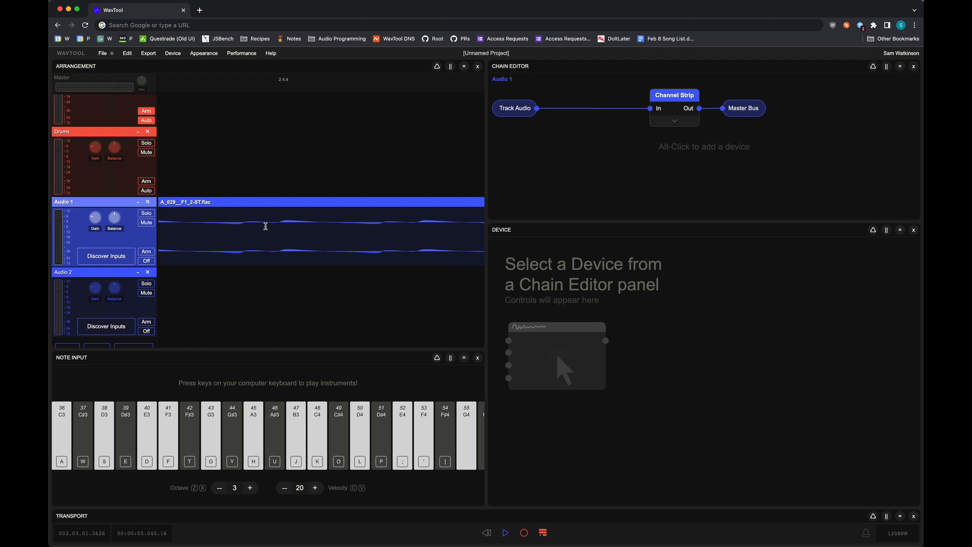
scroll(399, 238, "up", 3)
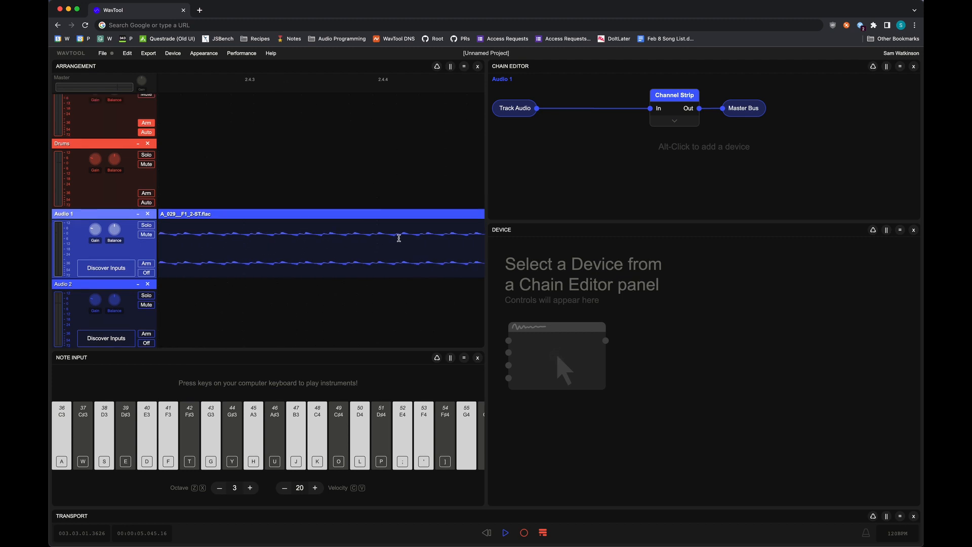
Examine the waveform cycles at the start of the Audio 1 clip for comparison with the later ones.
scroll(400, 237, "left", 5)
scroll(209, 292, "down", 1)
scroll(209, 292, "down", 1)
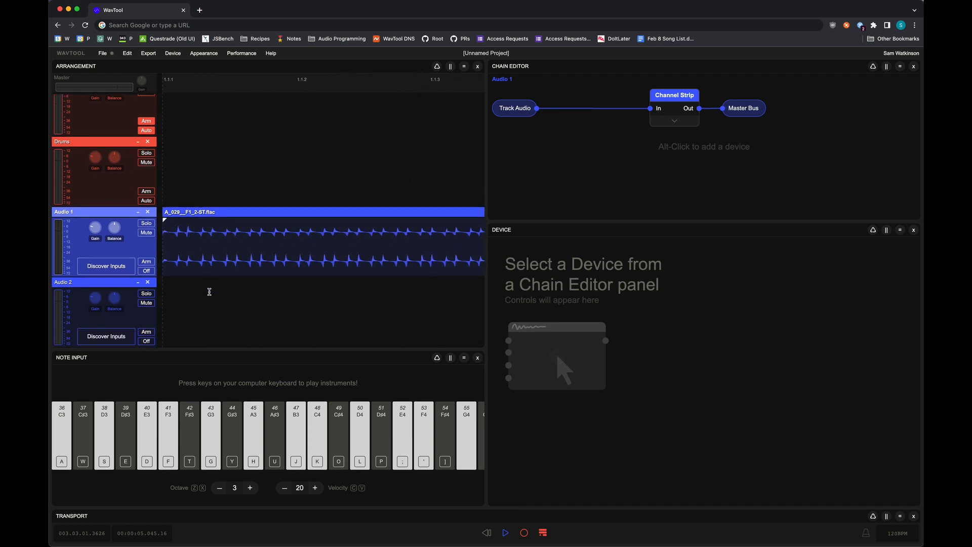
scroll(217, 253, "up", 5)
scroll(217, 253, "down", 1)
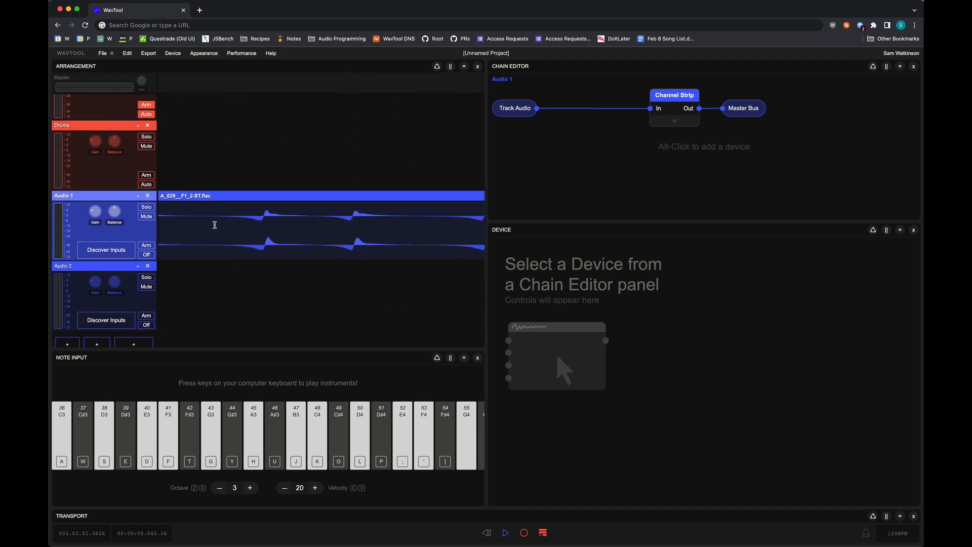
scroll(377, 225, "down", 3)
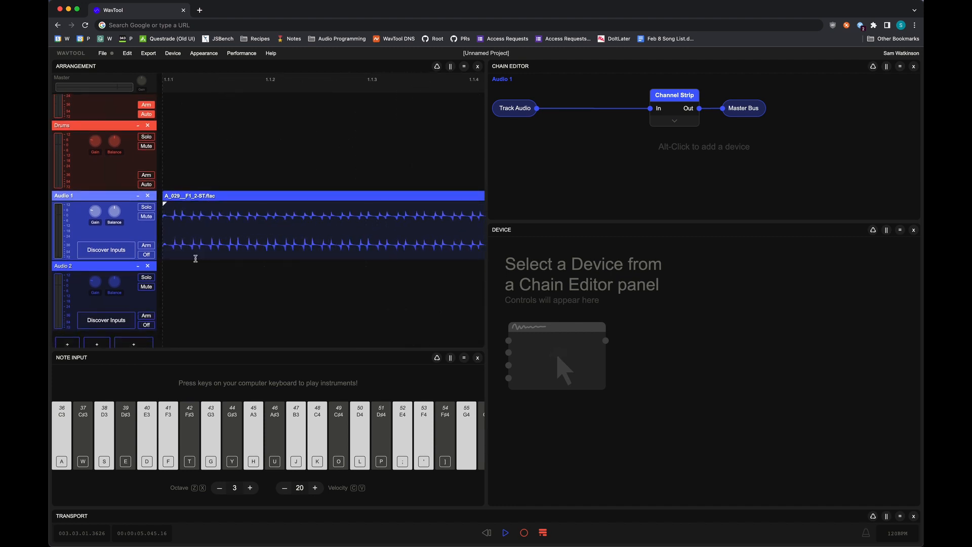
scroll(195, 258, "up", 1)
scroll(195, 248, "down", 3)
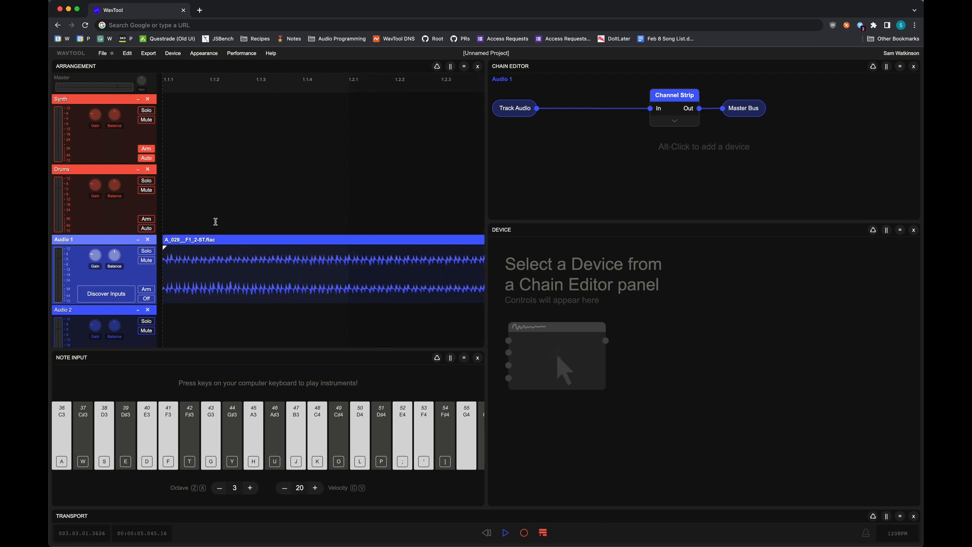
scroll(257, 312, "down", 3)
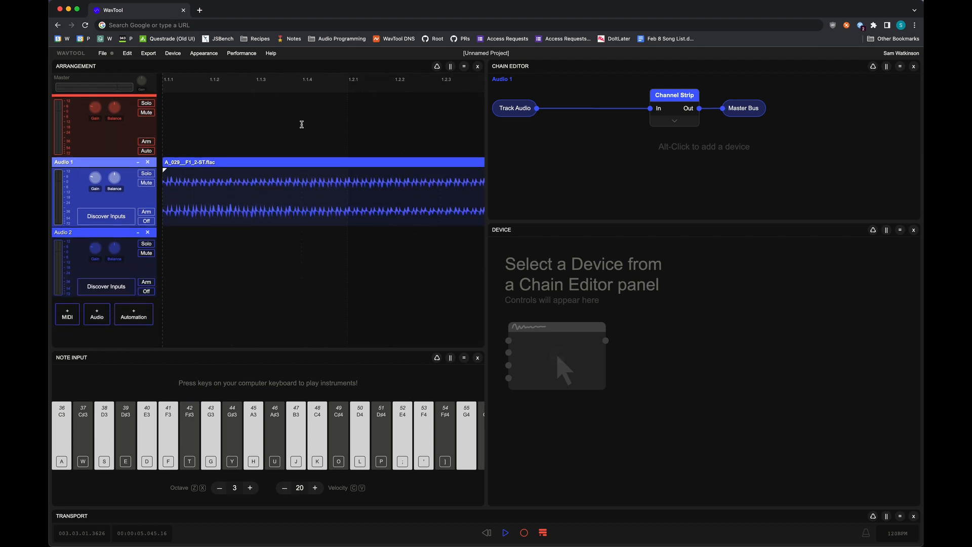
scroll(186, 136, "up", 3)
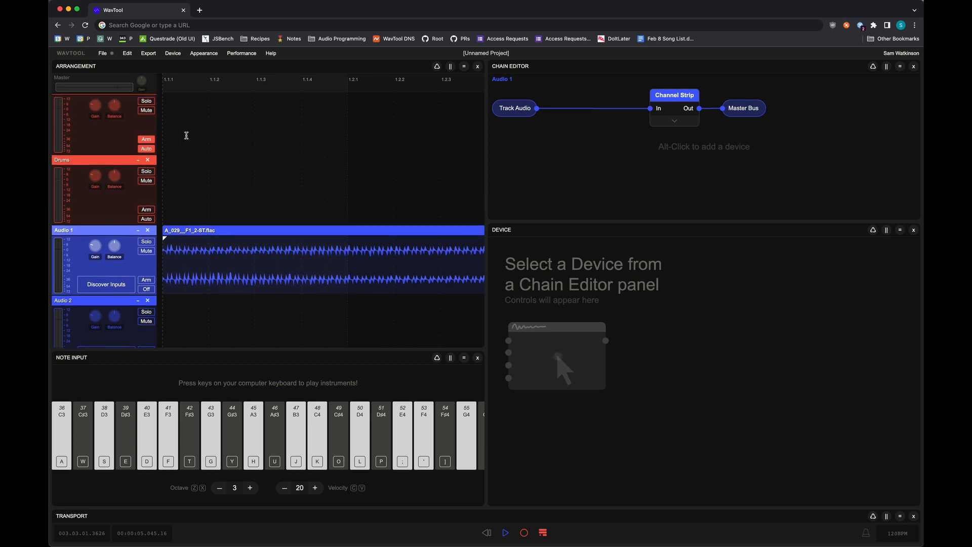
Place the playhead at the start of the Synth track, then at successive points along the Audio 1 clip up to bar 3.
left_click(164, 117)
scroll(415, 236, "down", 5)
scroll(415, 236, "up", 1)
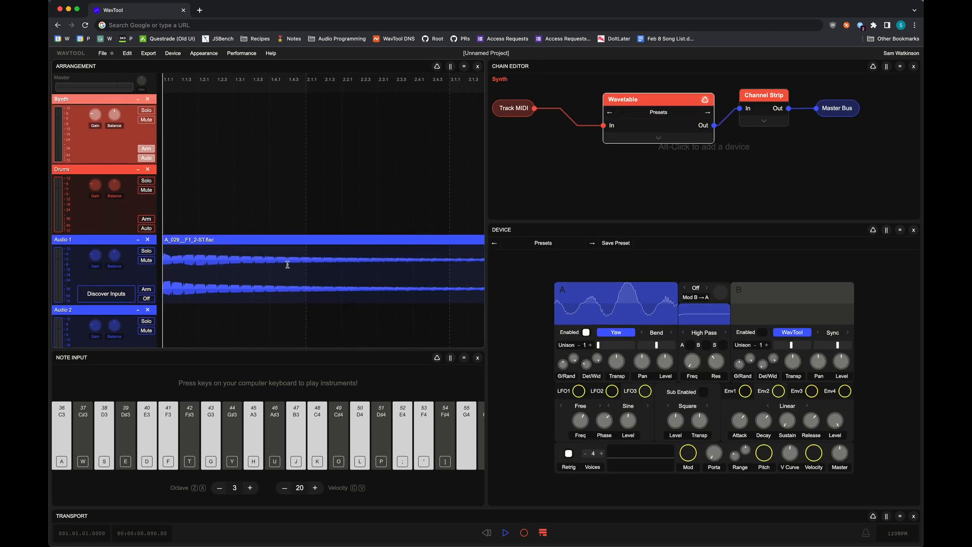
left_click(321, 259)
left_click(387, 253)
left_click(466, 267)
left_click(454, 265)
scroll(453, 265, "right", 4)
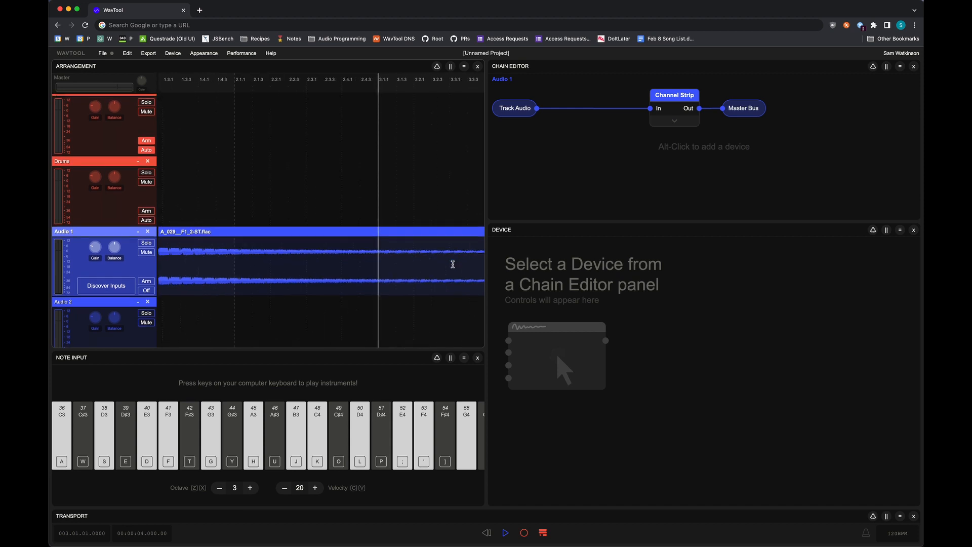
Split the Audio 1 clip at the start of bar 3 and delete everything after the split.
key("super+e")
left_click(390, 232)
key("Delete")
Play the trimmed Audio 1 clip from late in bar 2 and from its beginning.
left_click(328, 258)
key("space")
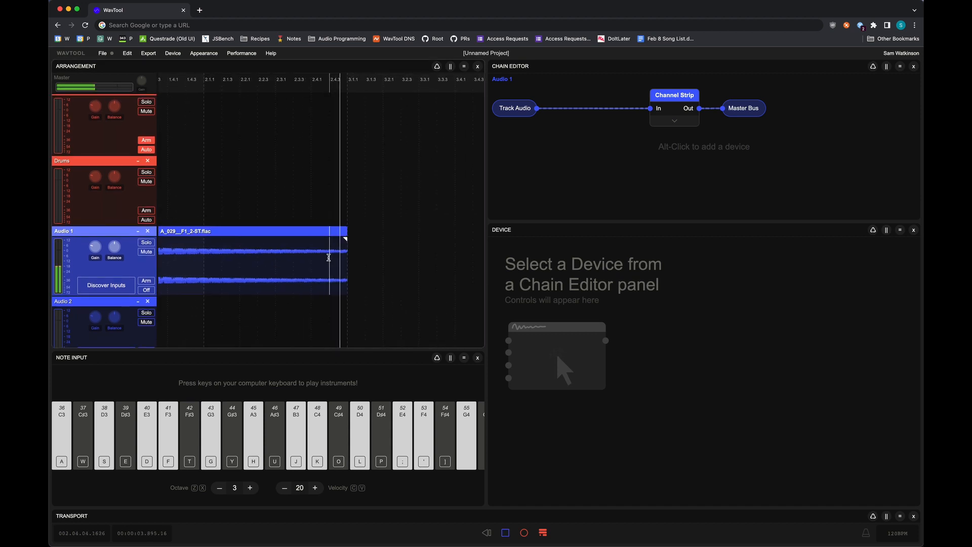
scroll(329, 258, "left", 4)
left_click(284, 218)
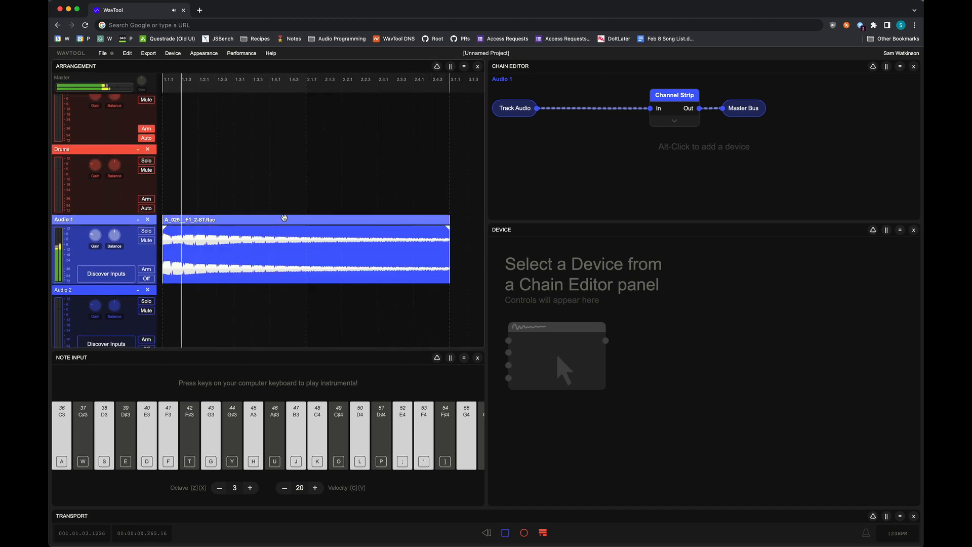
left_click(431, 253)
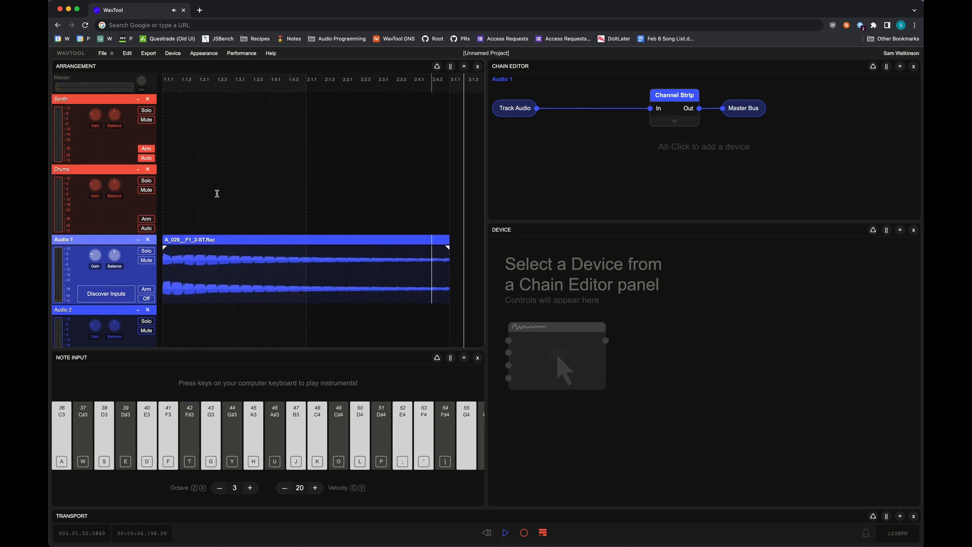
Replace the Note Input panel with the Wavetable Designer and adjust the height it shares with the arrangement.
left_click(437, 358)
left_click_drag(433, 349, 433, 281)
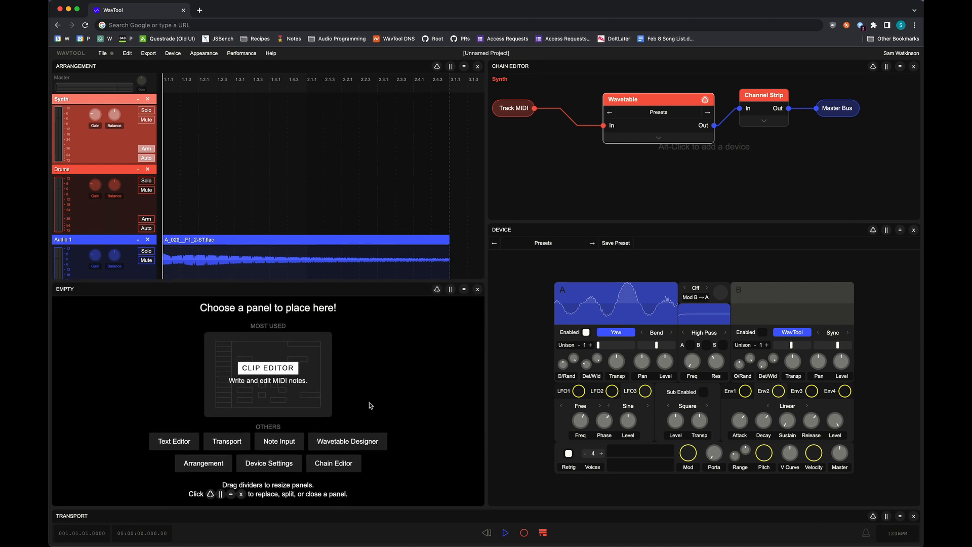
left_click(364, 441)
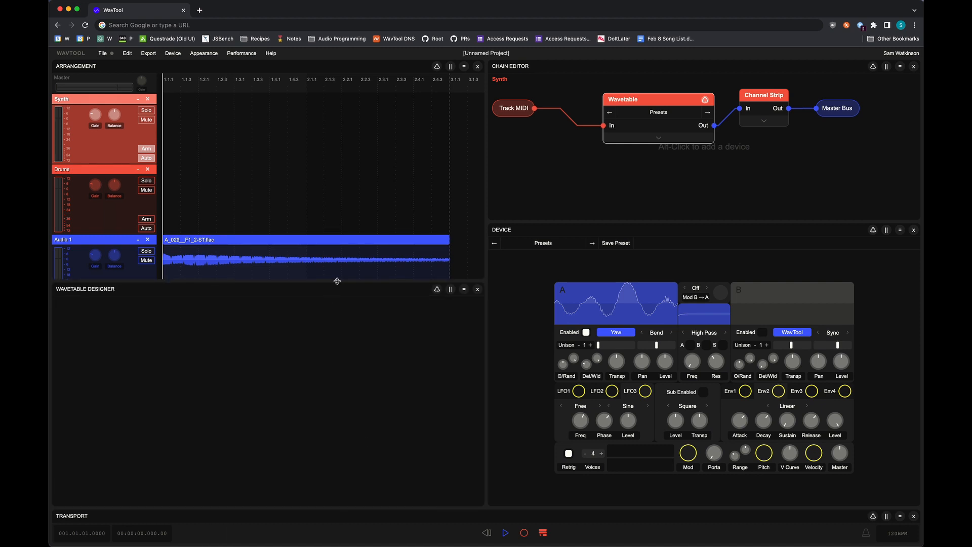
left_click_drag(337, 281, 338, 326)
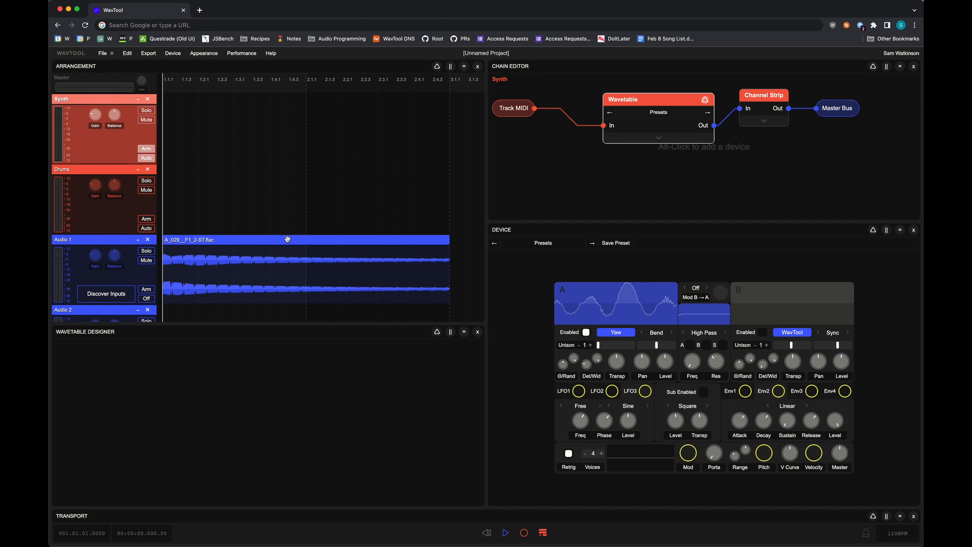
Open oscillator A's Yaw wavetable for editing in the Wavetable Designer and enlarge the designer panel to fit its controls.
left_click_drag(674, 102, 648, 103)
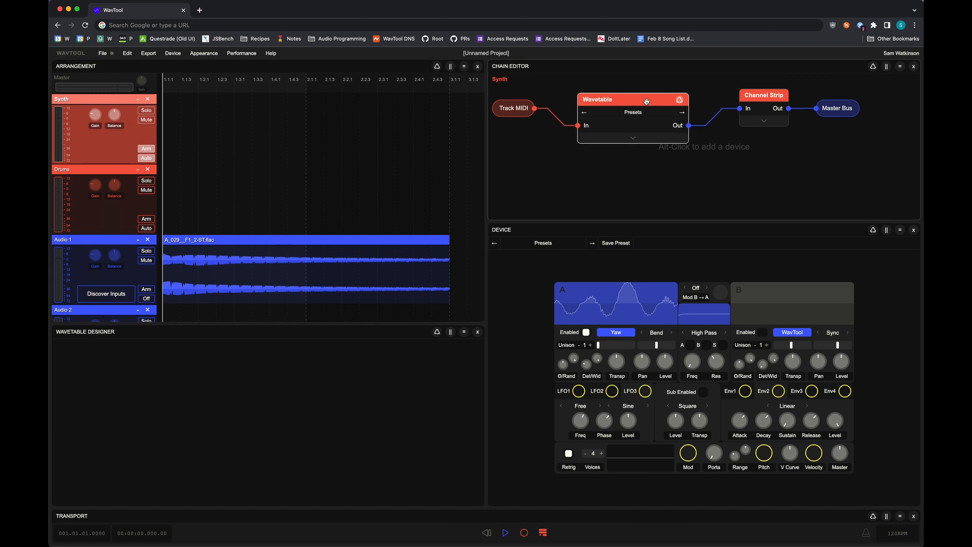
left_click(622, 334)
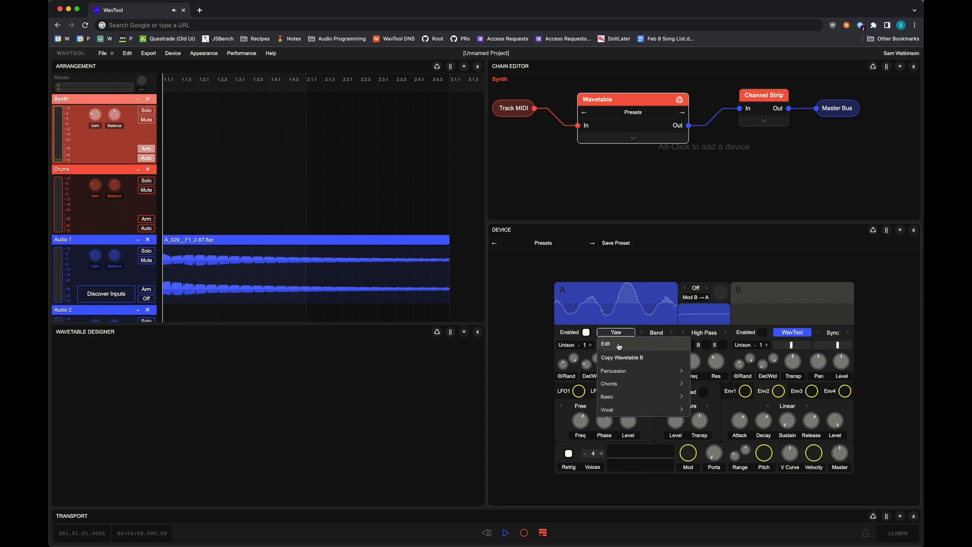
left_click(617, 332)
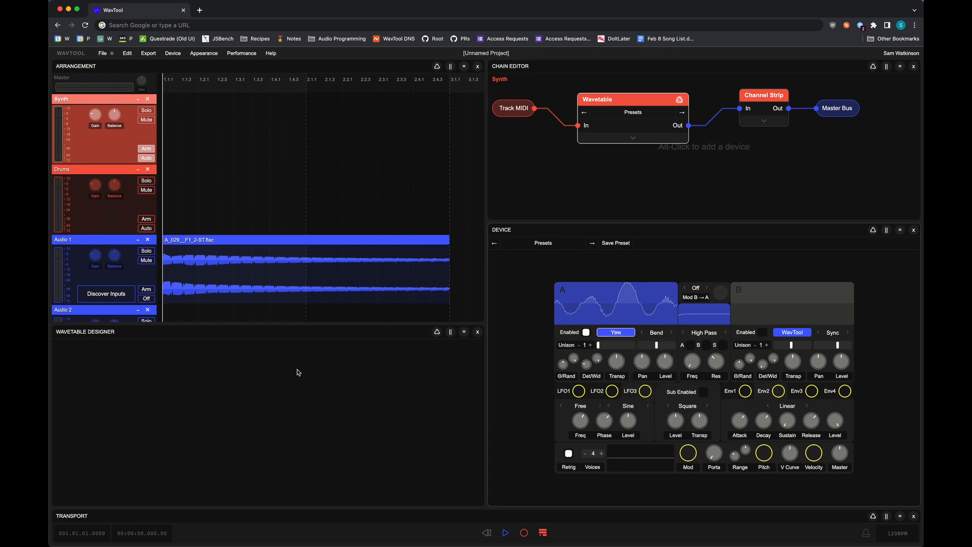
left_click(616, 332)
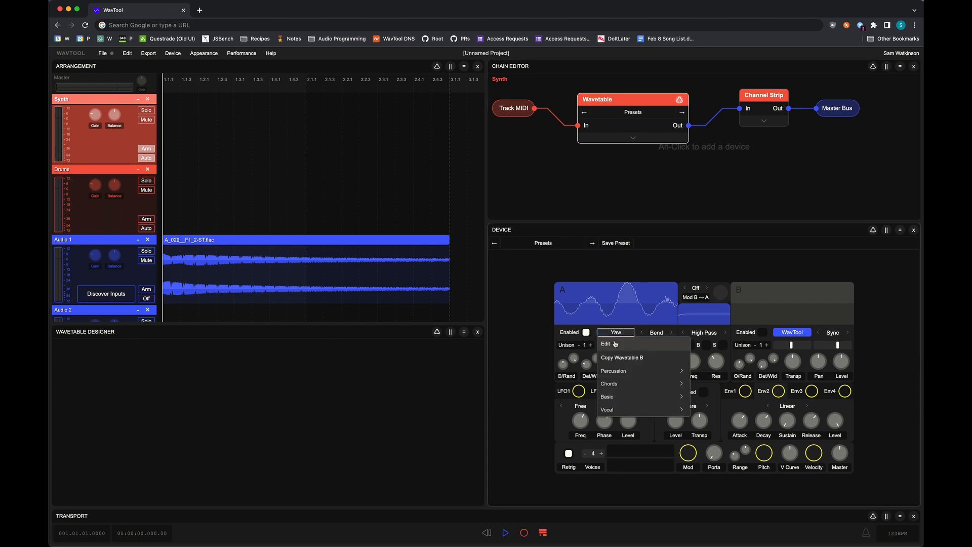
left_click(620, 340)
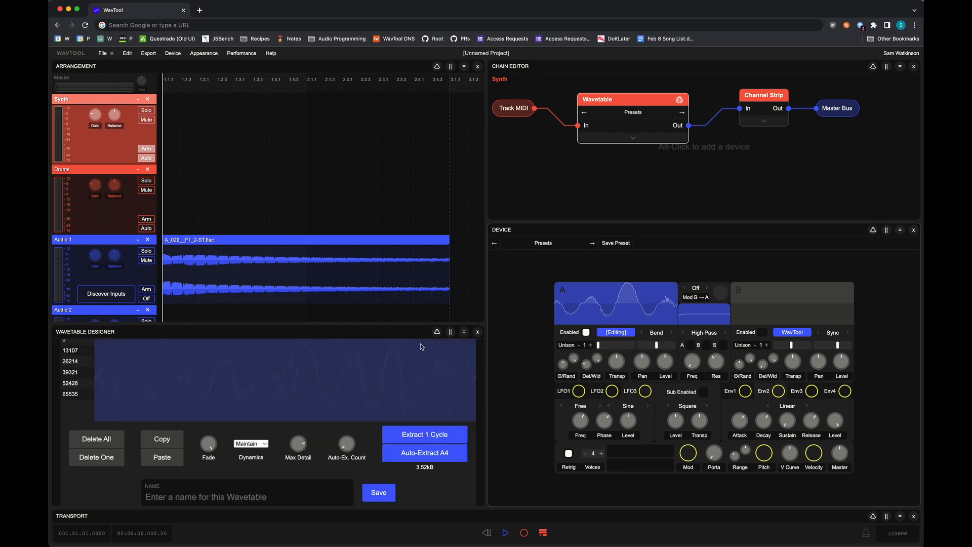
left_click_drag(419, 324, 420, 308)
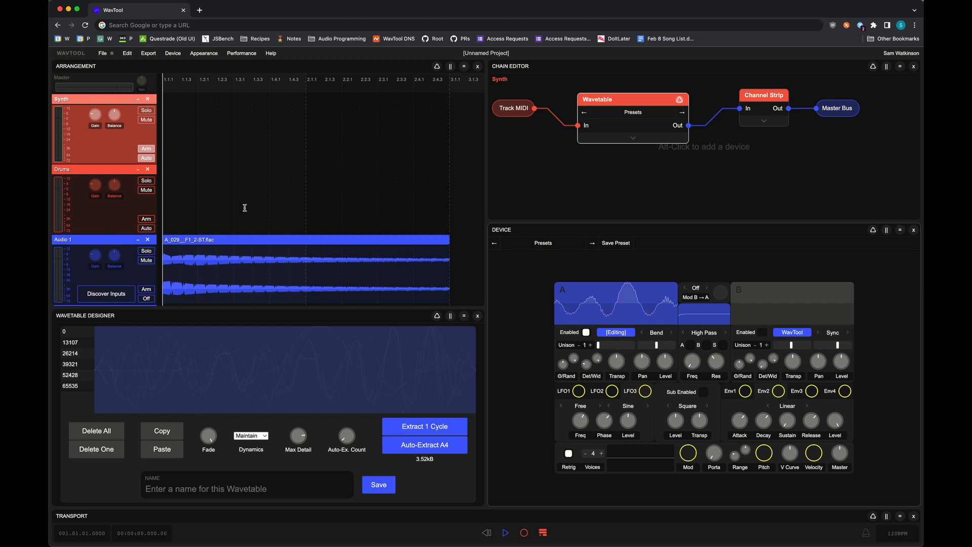
Select the A_029__F1_2-ST.flac clip on Audio 1 and play its opening.
scroll(196, 228, "down", 2)
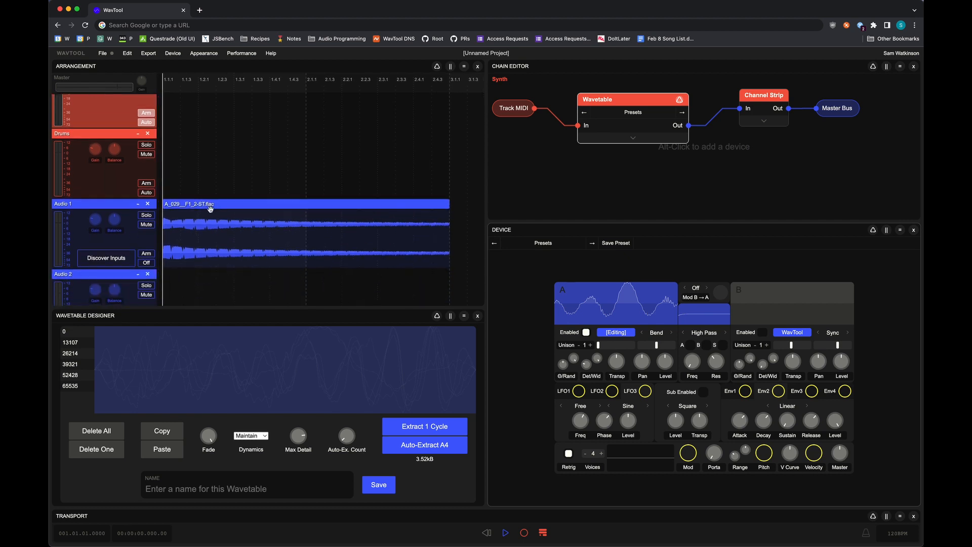
left_click(211, 207)
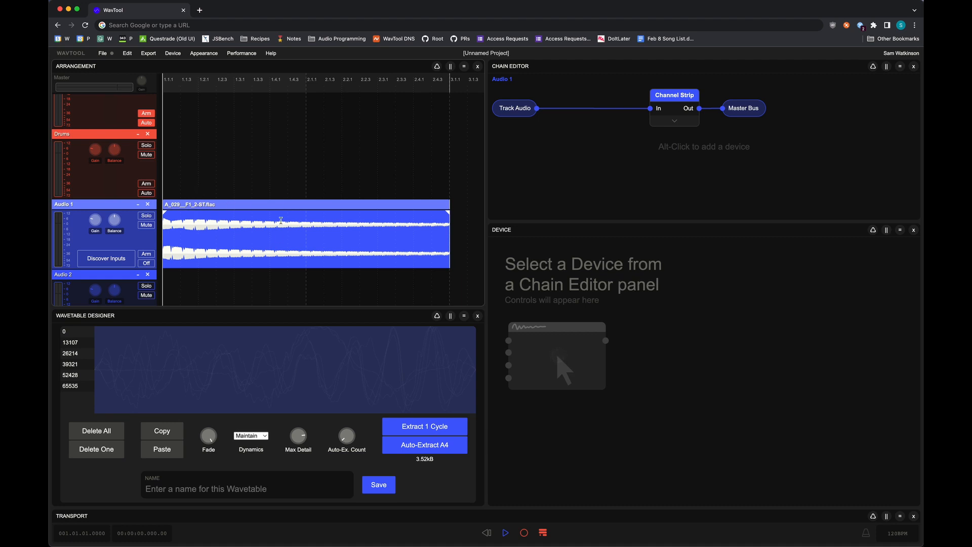
key("space")
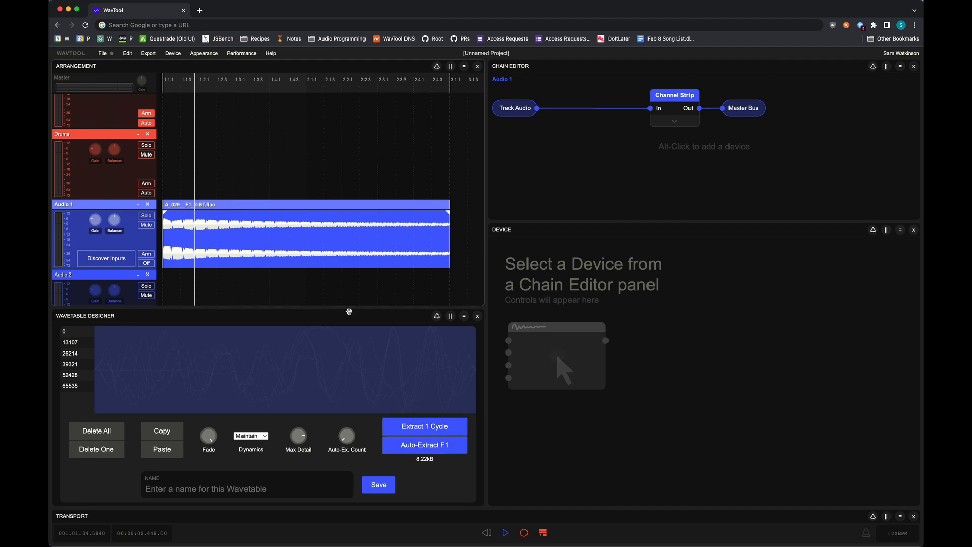
Auto-extract a wavetable at F1 from the Audio 1 clip and look through the list of extracted cycles.
left_click(167, 226)
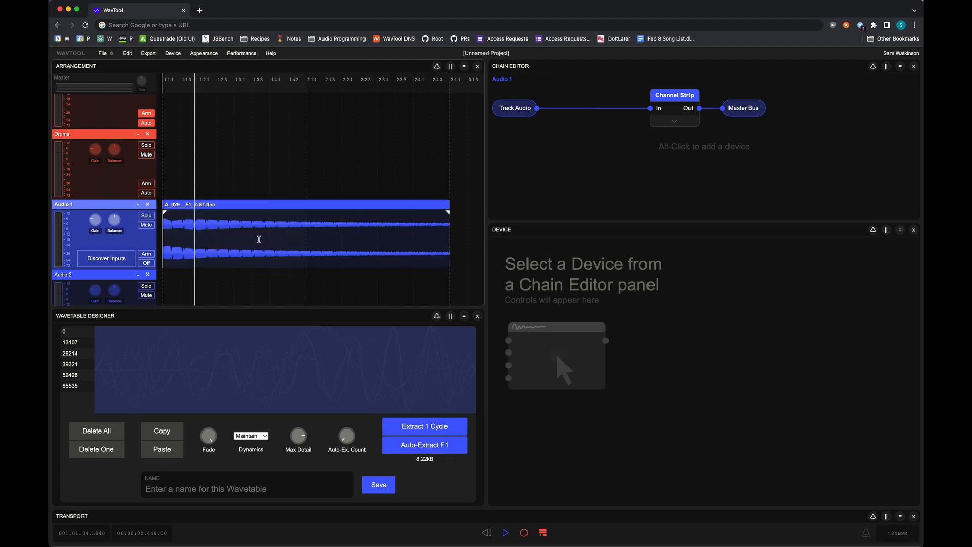
left_click(218, 210)
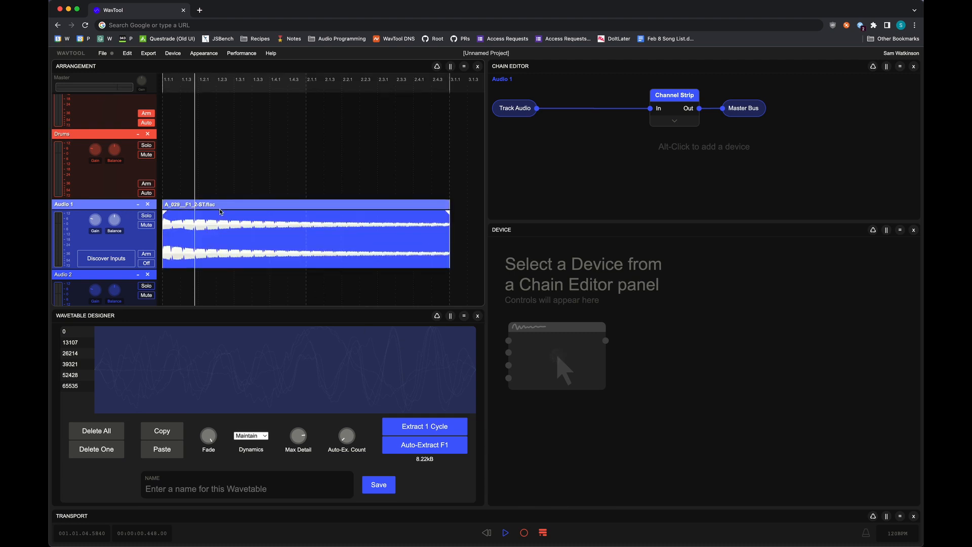
left_click(413, 449)
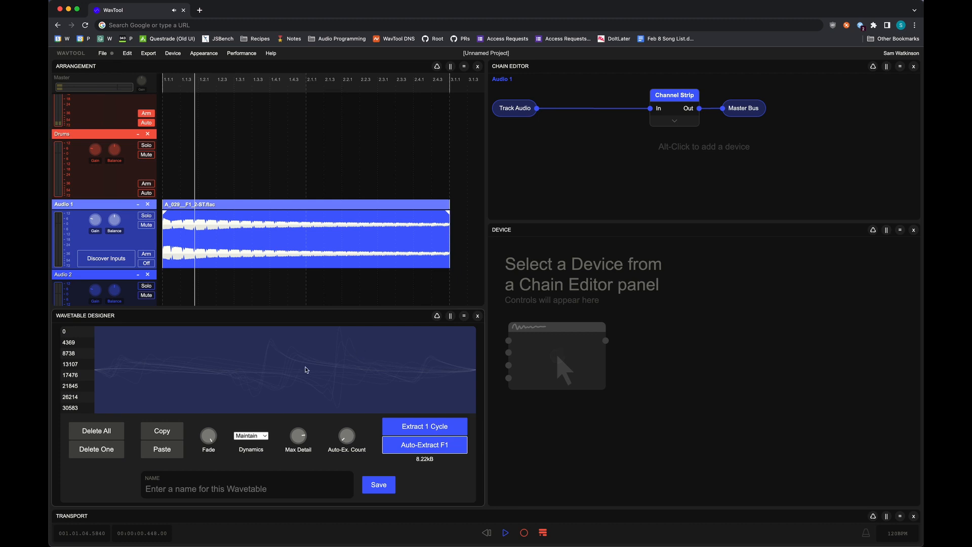
scroll(80, 382, "down", 2)
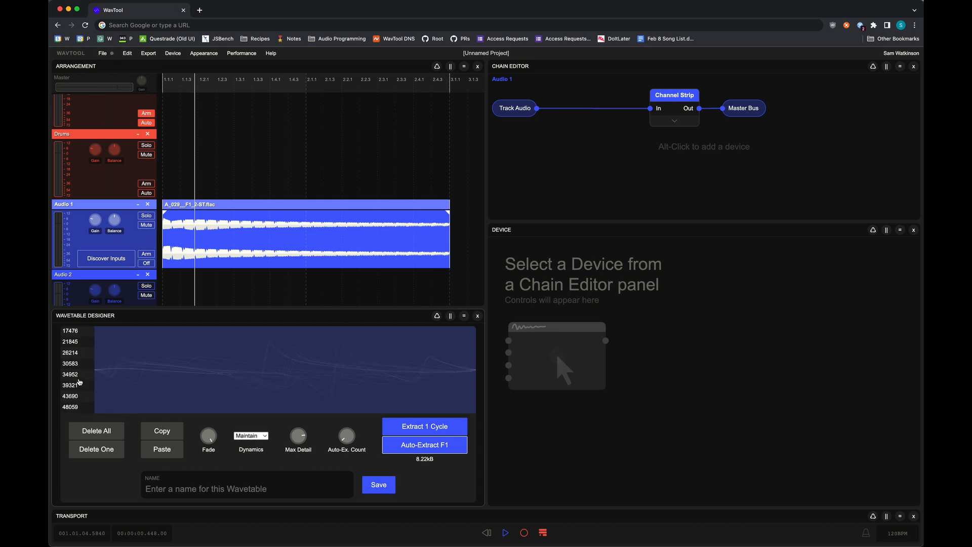
scroll(79, 379, "up", 2)
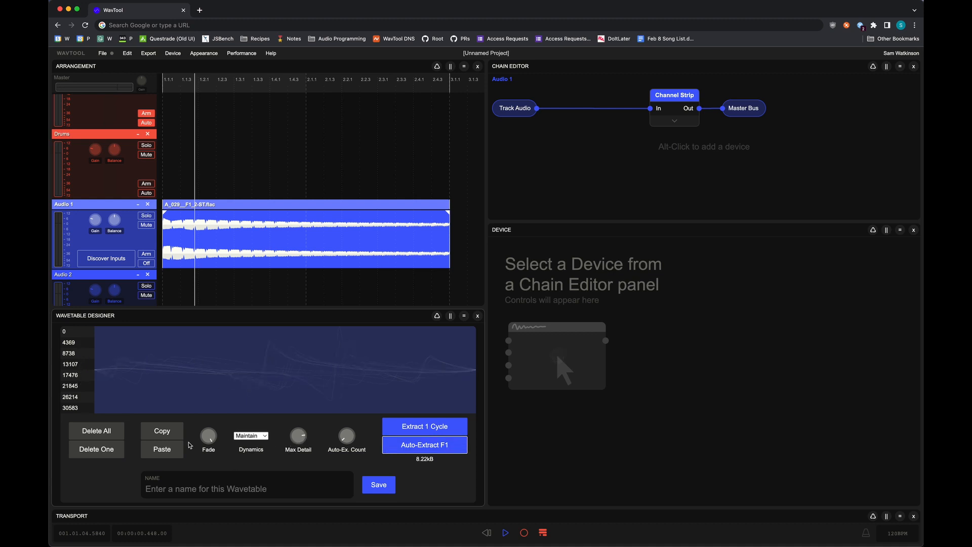
Select the Synth track and try oscillator A's wavetable position at the low end of the extracted cycles.
left_click(164, 117)
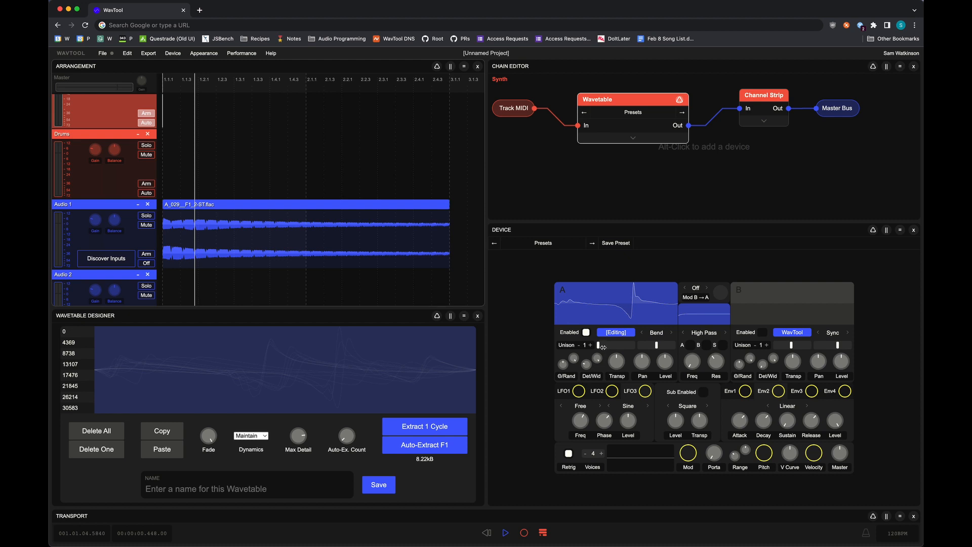
mouse_move(603, 347)
left_mouse_down()
mouse_move(633, 345)
mouse_move(598, 345)
left_mouse_up()
mouse_move(599, 344)
left_mouse_down()
mouse_move(625, 345)
mouse_move(598, 345)
left_mouse_up()
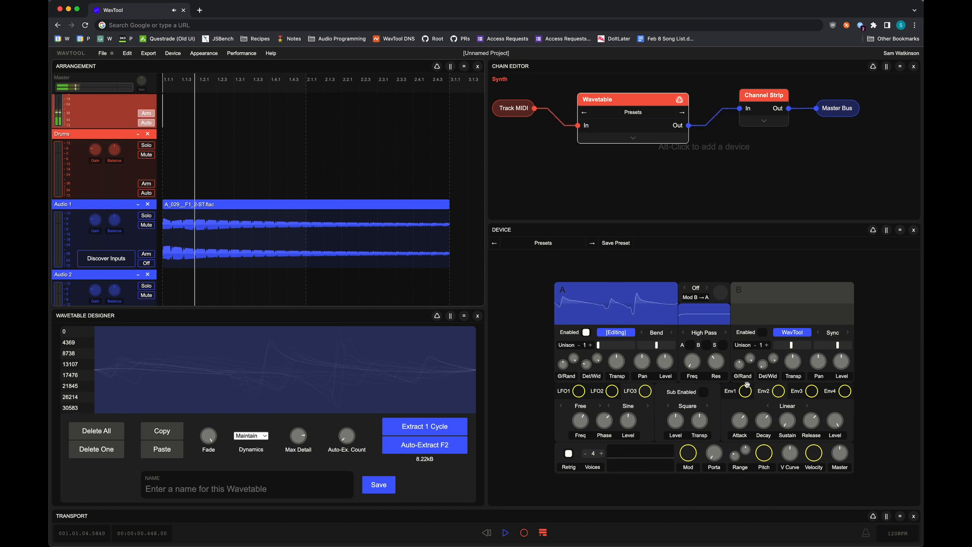
Set oscillator A's wavetable position to 1.00 and unmap Velocity from it.
right_click(607, 346)
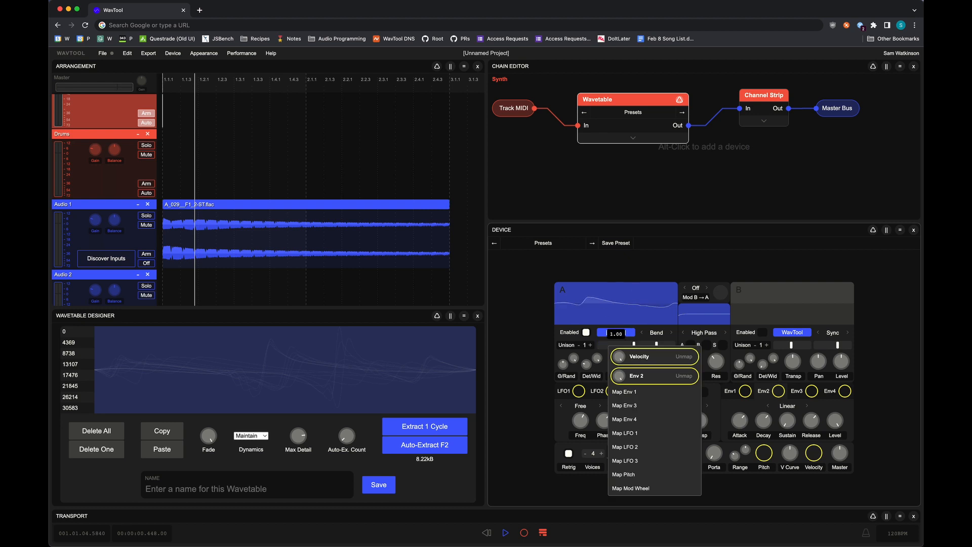
left_click(689, 360)
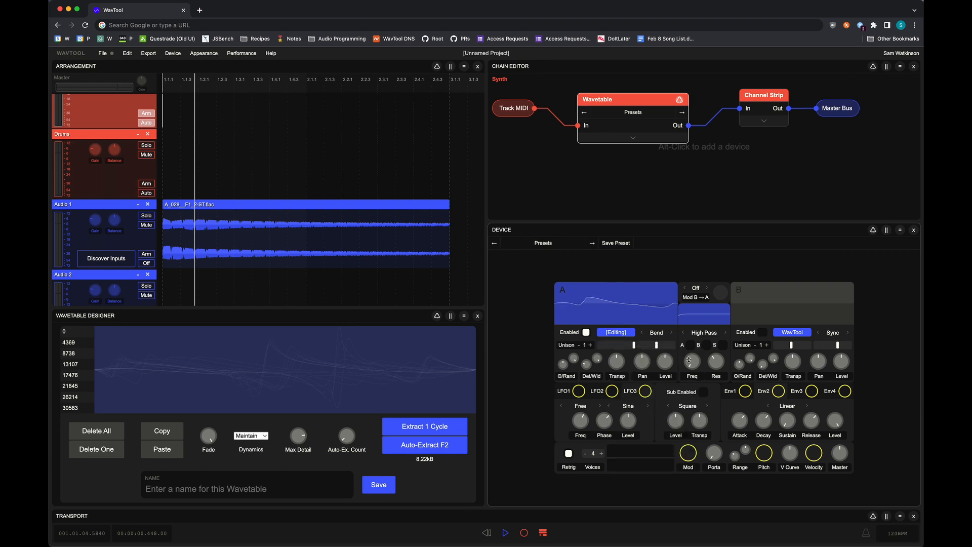
right_click(625, 348)
left_click(702, 359)
left_click_drag(720, 421, 724, 445)
right_click(609, 345)
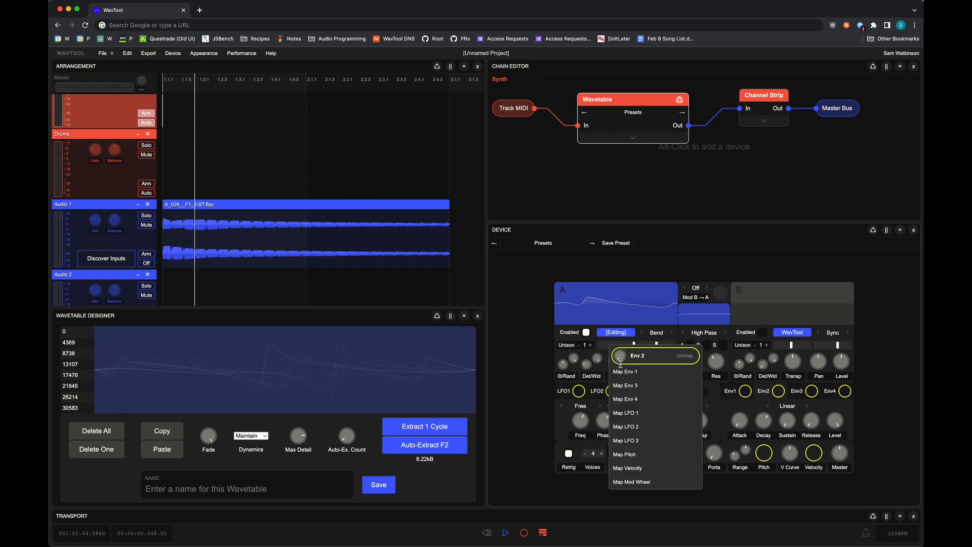
left_click(635, 345)
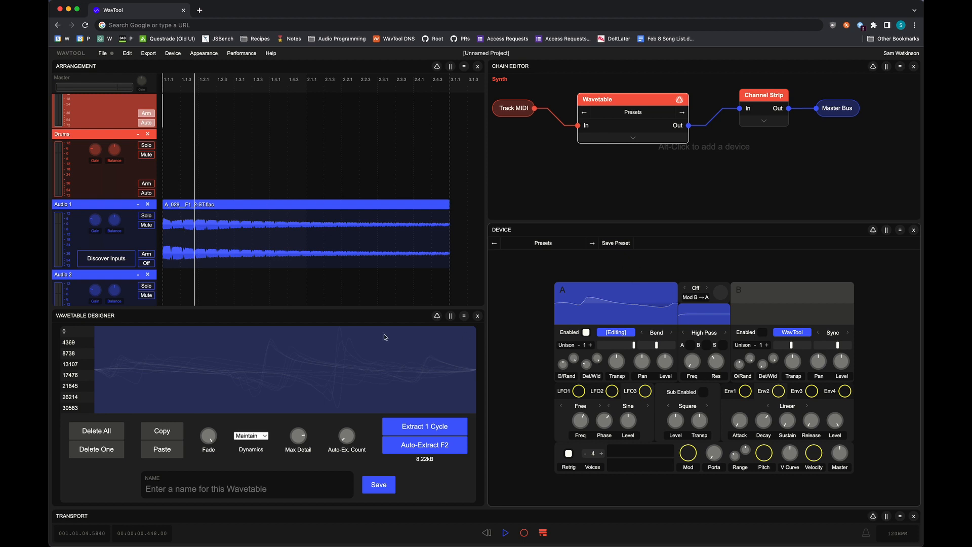
Return the playhead to the start and fine-tune oscillator A's wavetable position and the envelope's Decay while auditioning the synth.
left_click(430, 231)
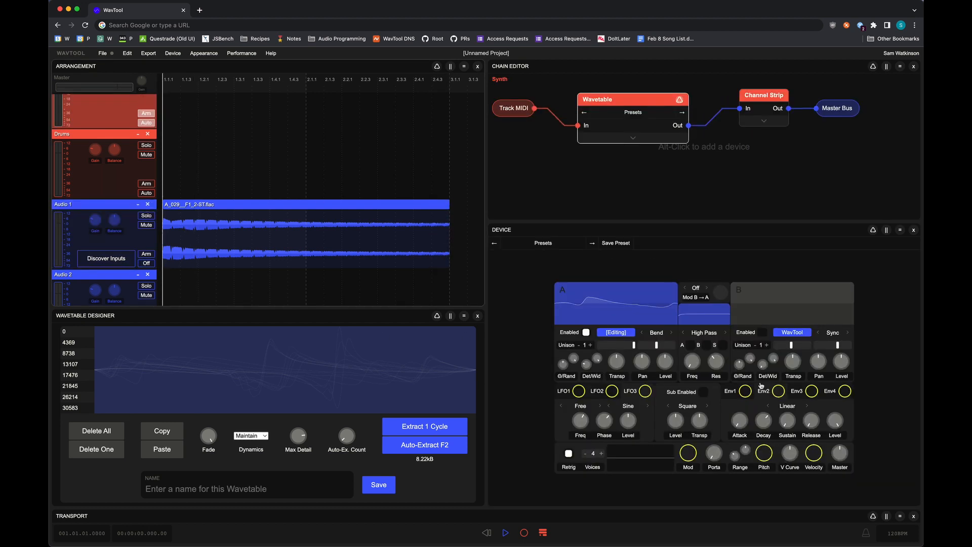
mouse_move(634, 345)
left_mouse_down()
mouse_move(599, 345)
mouse_move(633, 344)
left_mouse_up()
mouse_move(809, 423)
scroll(147, 101, "up", 2)
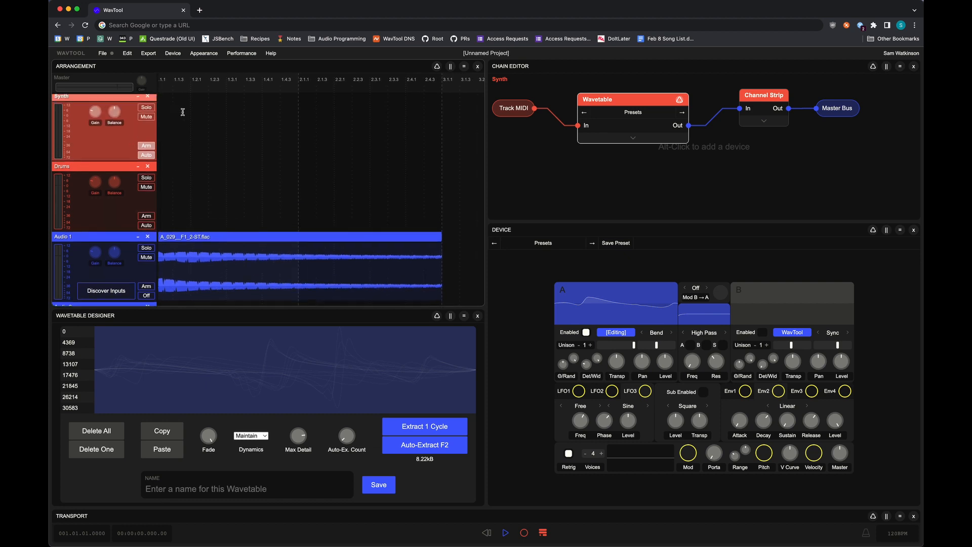
left_click_drag(764, 427, 764, 424)
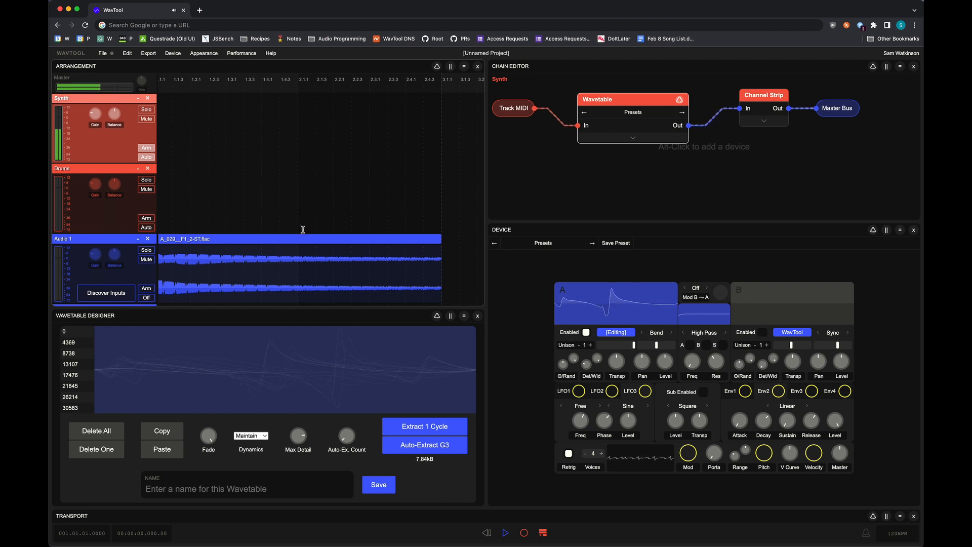
Adjust Max Detail, lower the auto-extract count to eight cycles, and extract the wavetable at F1 from the Audio 1 clip again.
scroll(303, 229, "down", 2)
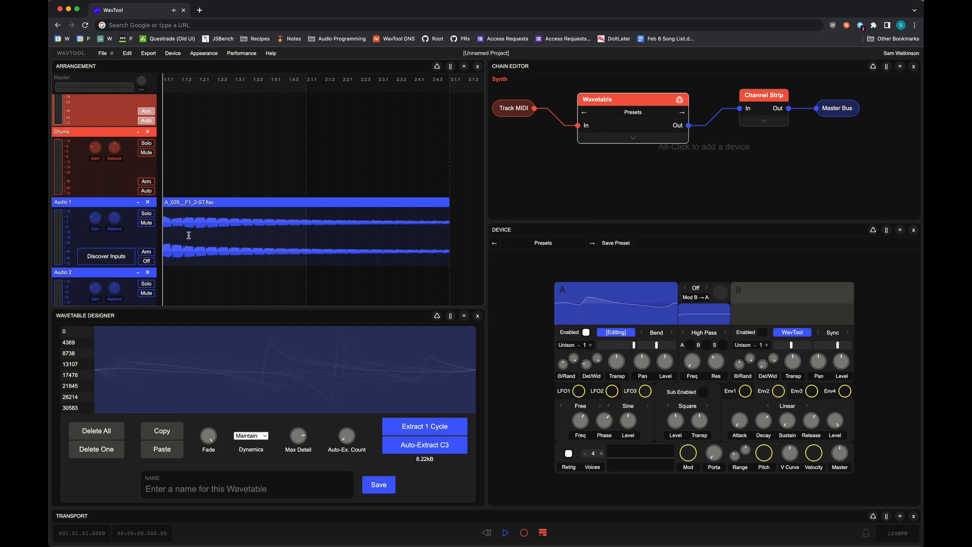
left_click(219, 209)
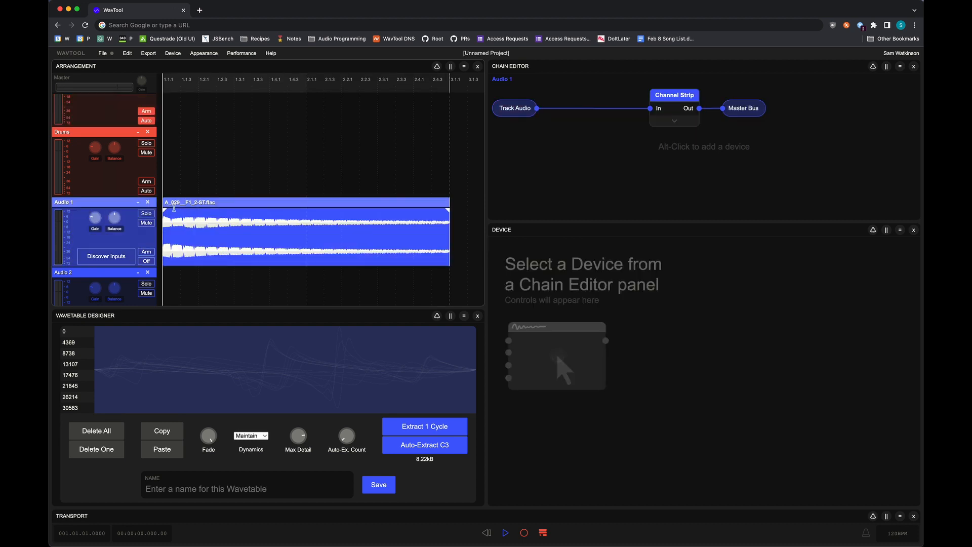
scroll(166, 212, "up", 1)
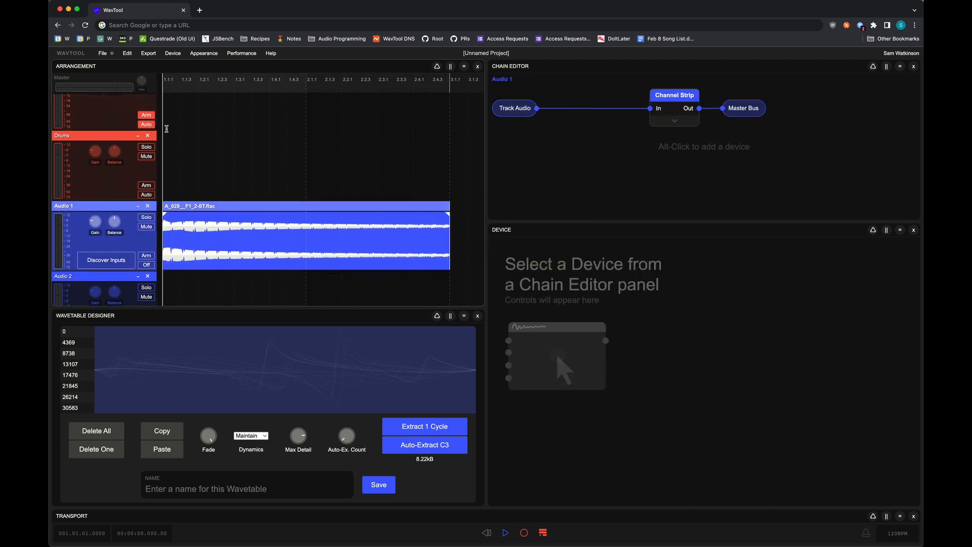
scroll(221, 234, "up", 5)
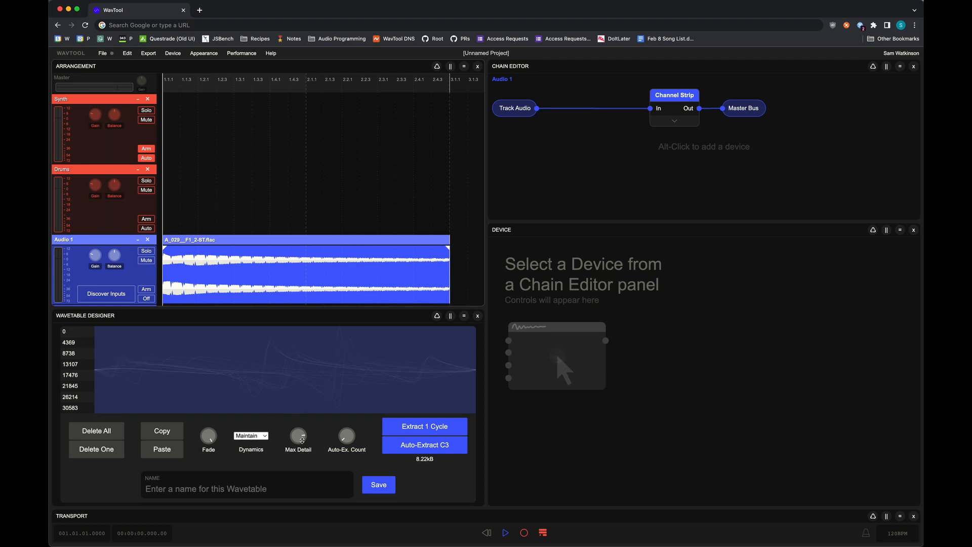
left_click_drag(302, 440, 349, 439)
scroll(224, 274, "down", 1)
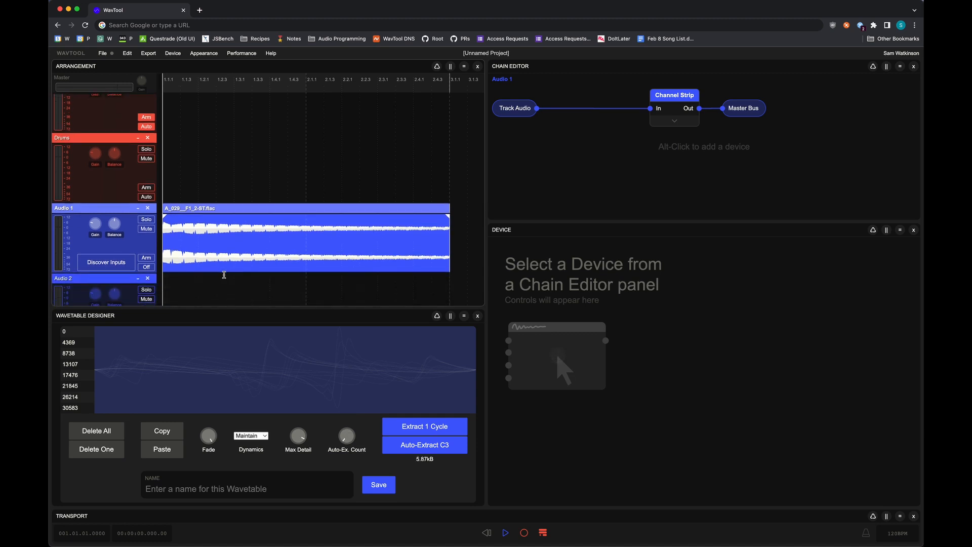
mouse_move(347, 435)
left_mouse_down()
mouse_move(347, 415)
mouse_move(345, 436)
left_mouse_up()
left_click(420, 449)
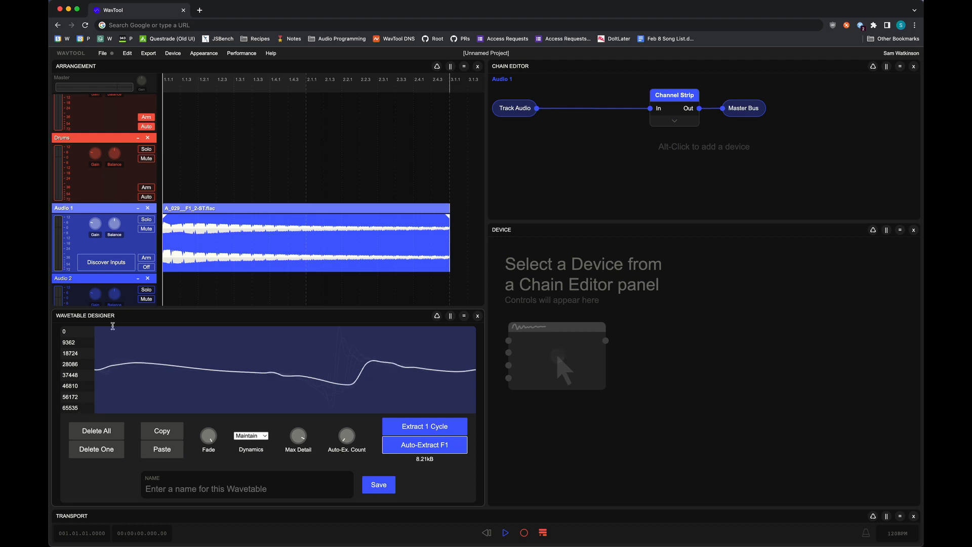
Compare the re-extracted wavetable on the Synth track with the Audio 1 clip and try adjusting oscillator A's Level.
left_click(163, 151)
left_click(163, 116)
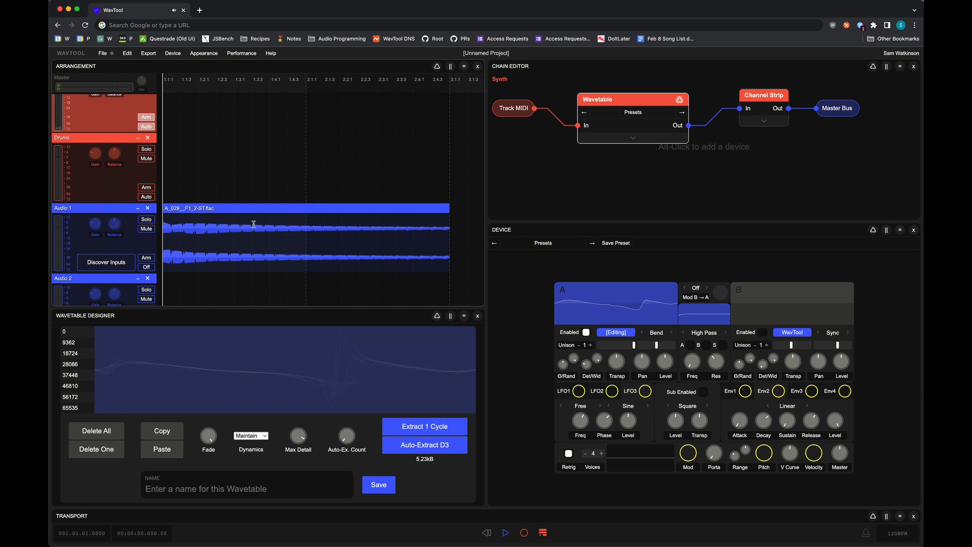
left_click(199, 207)
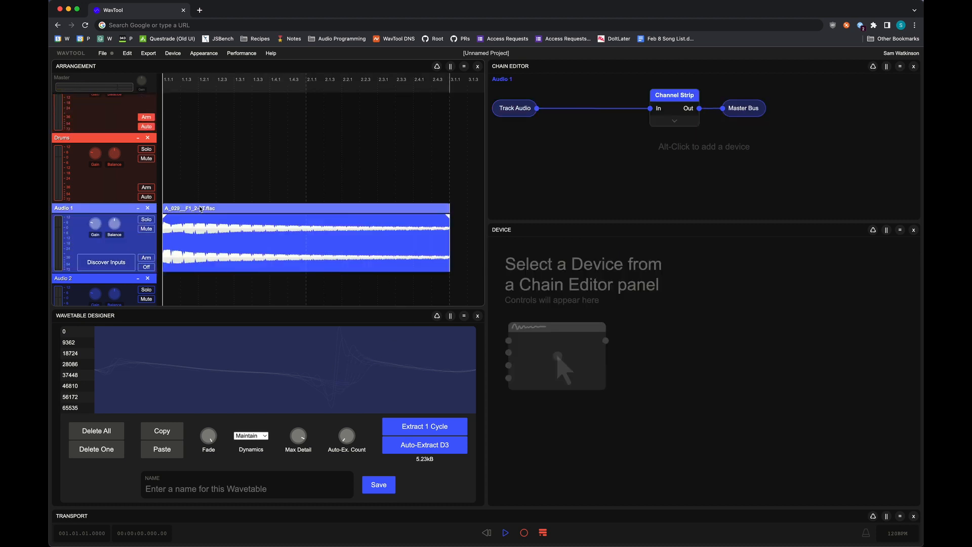
left_click(191, 163)
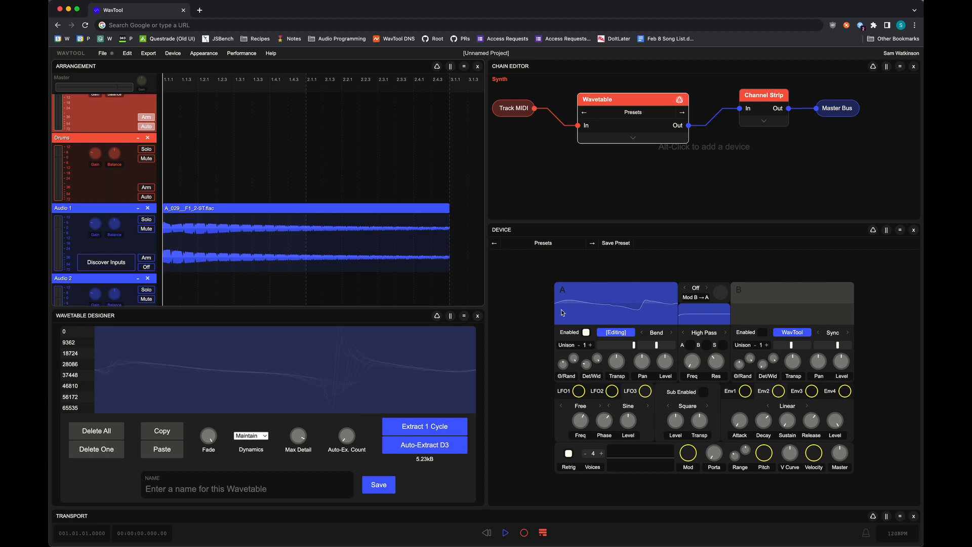
left_click_drag(669, 362, 669, 394)
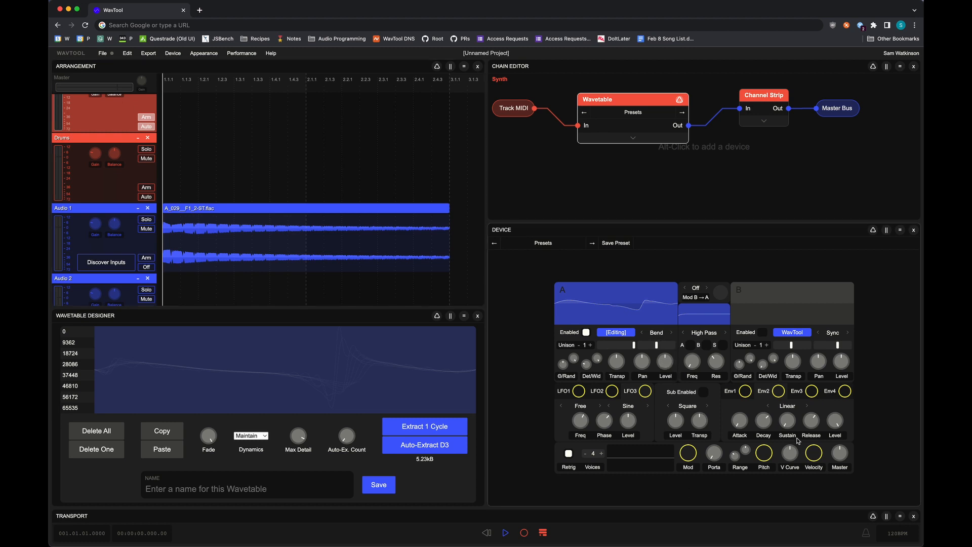